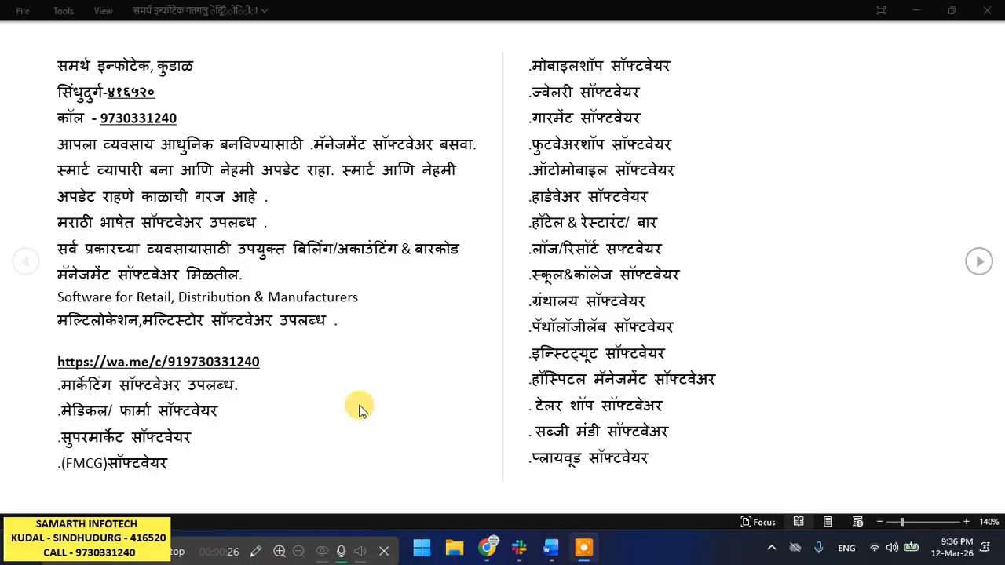
- Read through the document listing the business software and hardware services on offer, through to its end
scroll(359, 410, "down", 1)
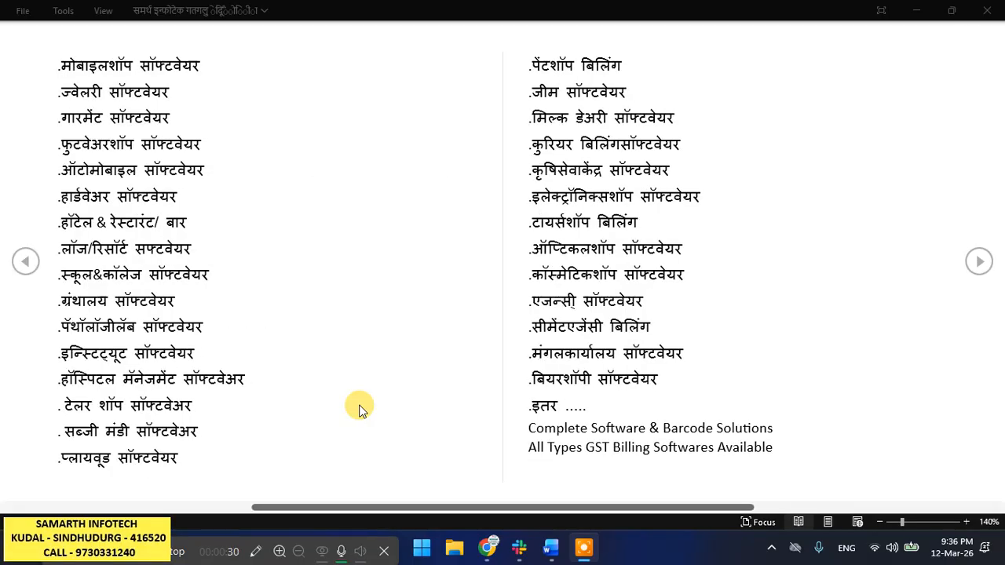
scroll(358, 410, "up", 1)
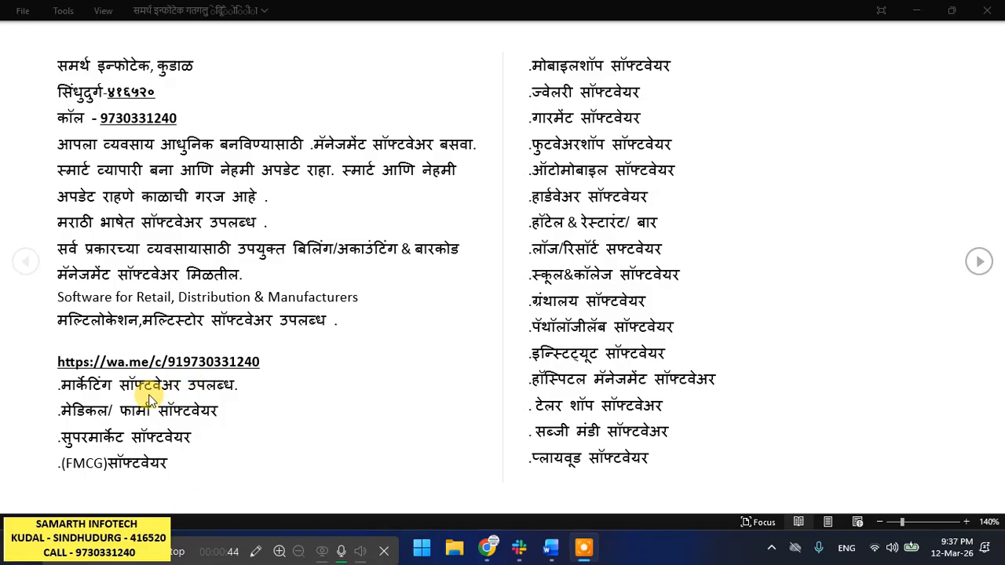
scroll(149, 401, "down", 1)
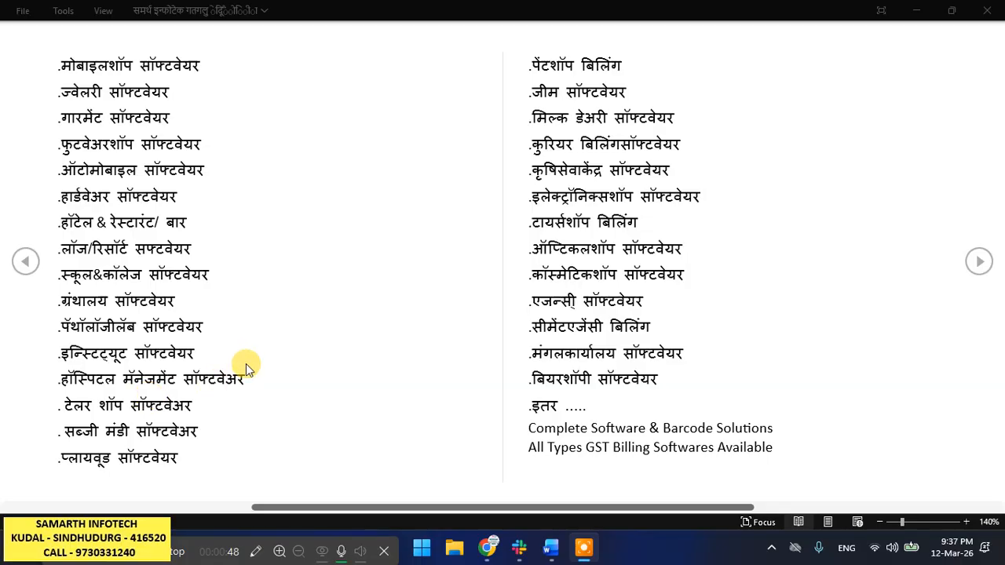
scroll(247, 366, "down", 1)
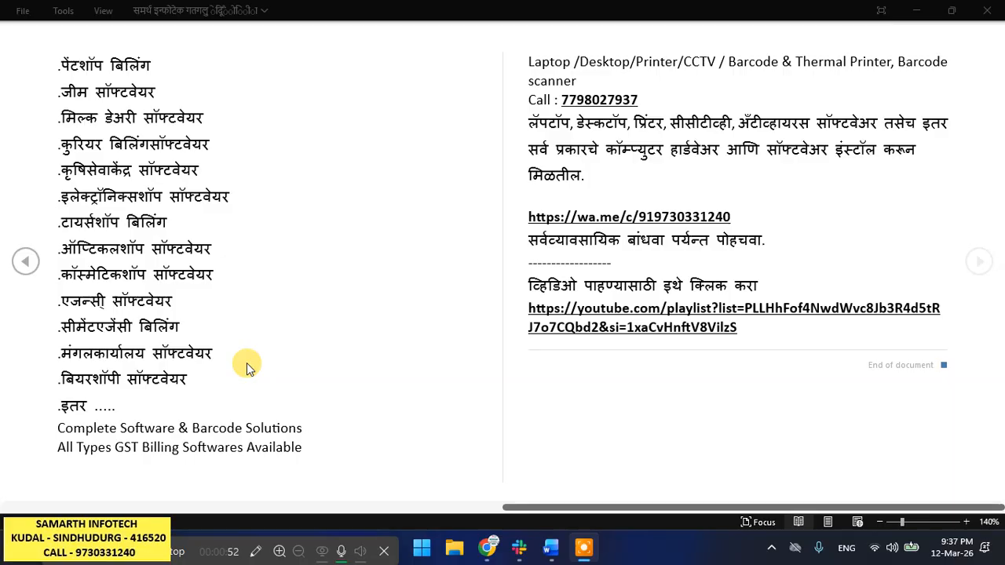
scroll(246, 366, "up", 1)
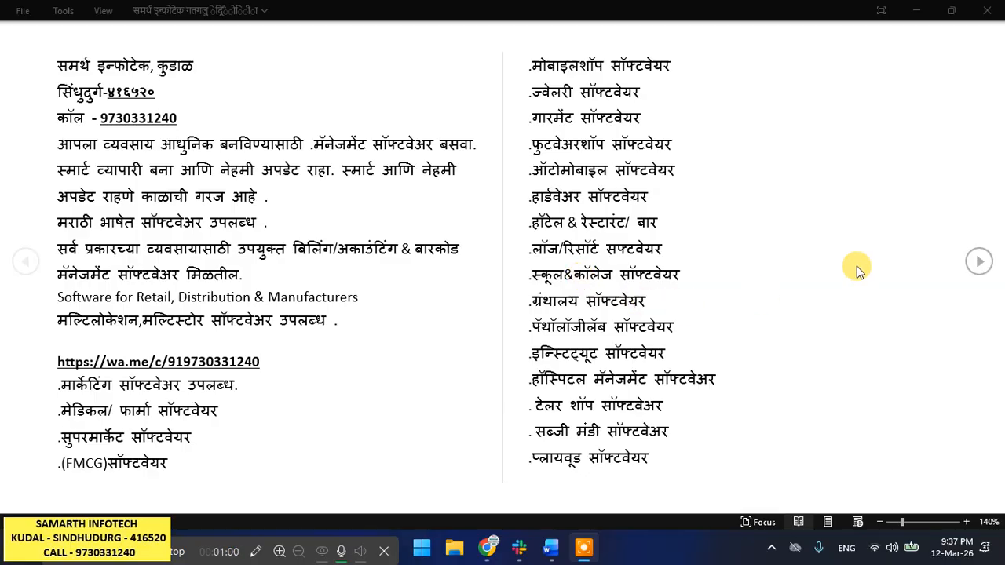
scroll(857, 269, "down", 1)
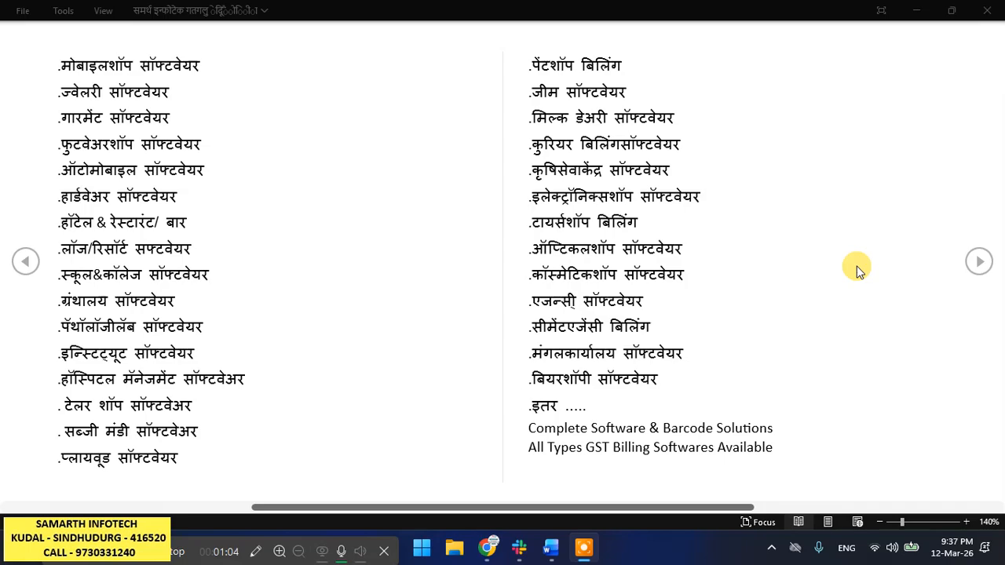
scroll(858, 270, "down", 1)
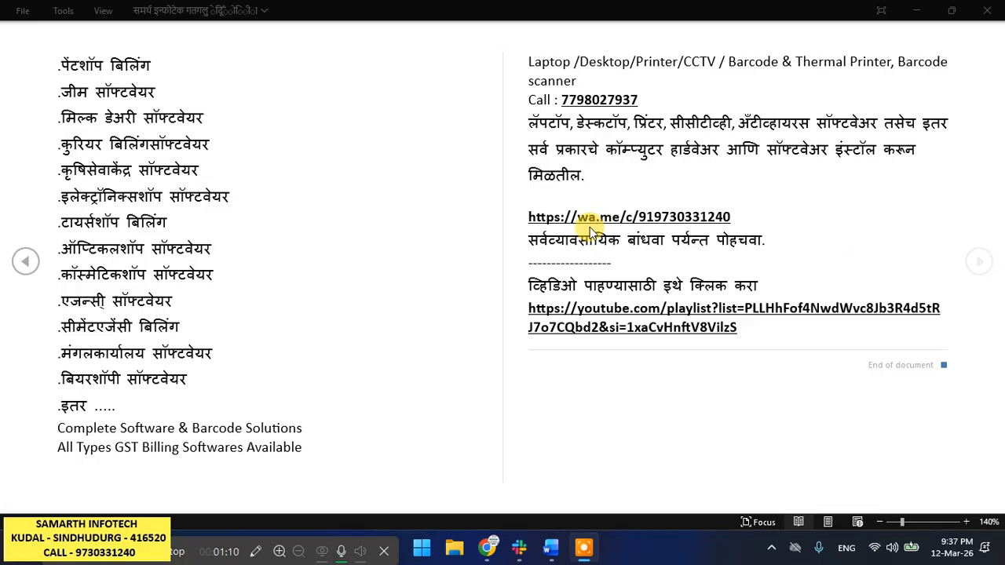
- Switch to Chrome and look through the ERP software products on oursoftware.in, from Business ERP to Medical ERP
left_click(488, 548)
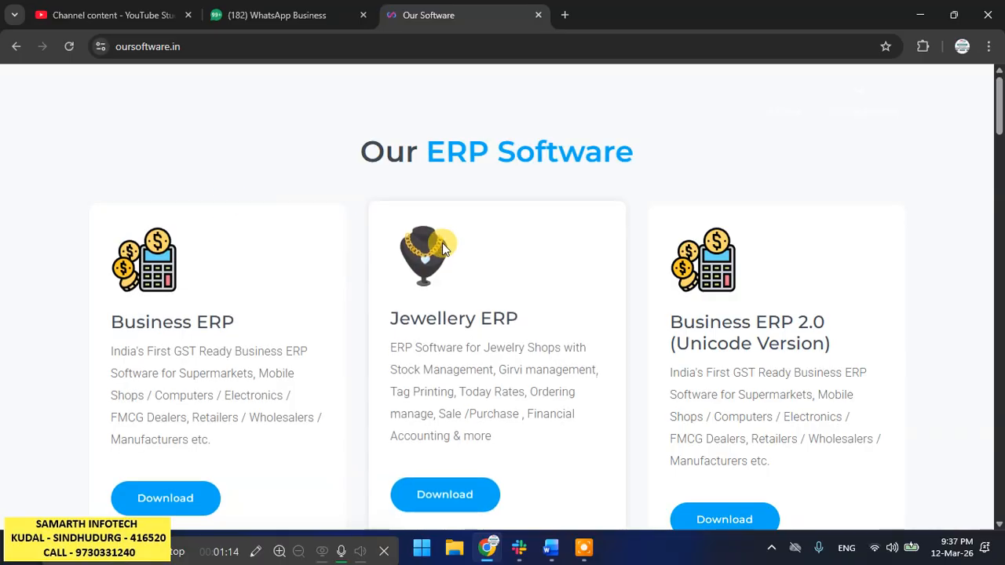
scroll(439, 254, "down", 1)
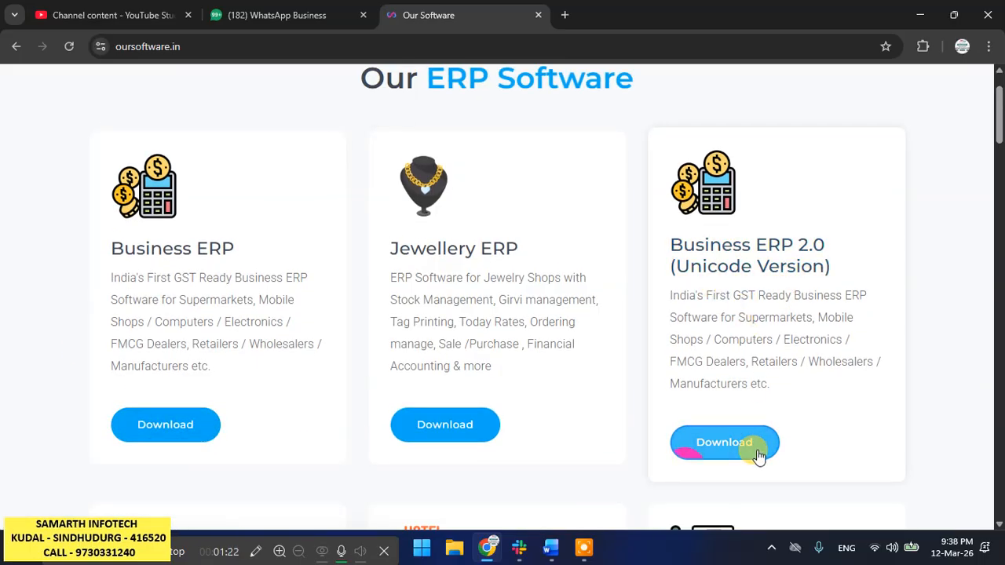
scroll(428, 269, "down", 5)
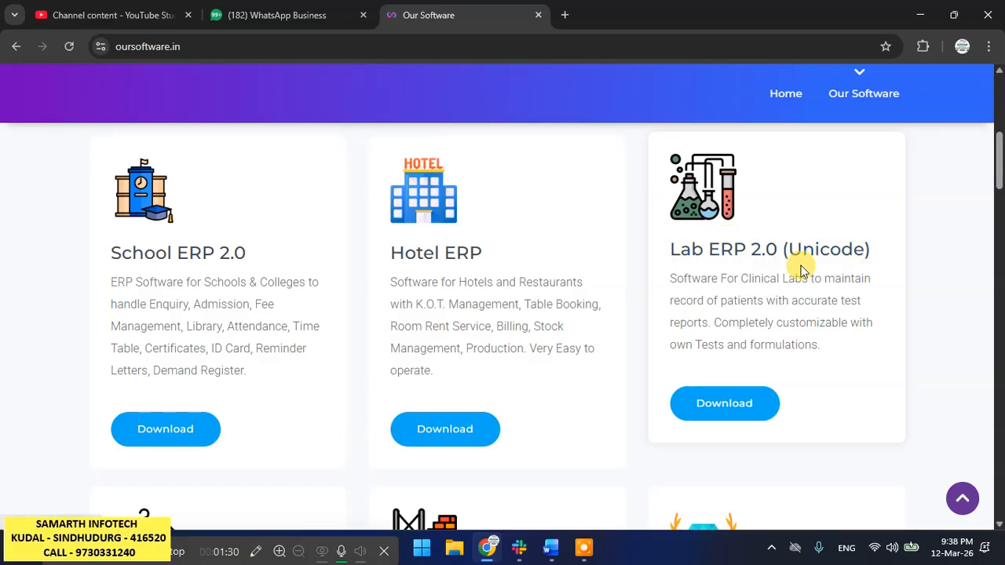
scroll(559, 421, "down", 2)
scroll(184, 399, "down", 1)
scroll(184, 390, "down", 1)
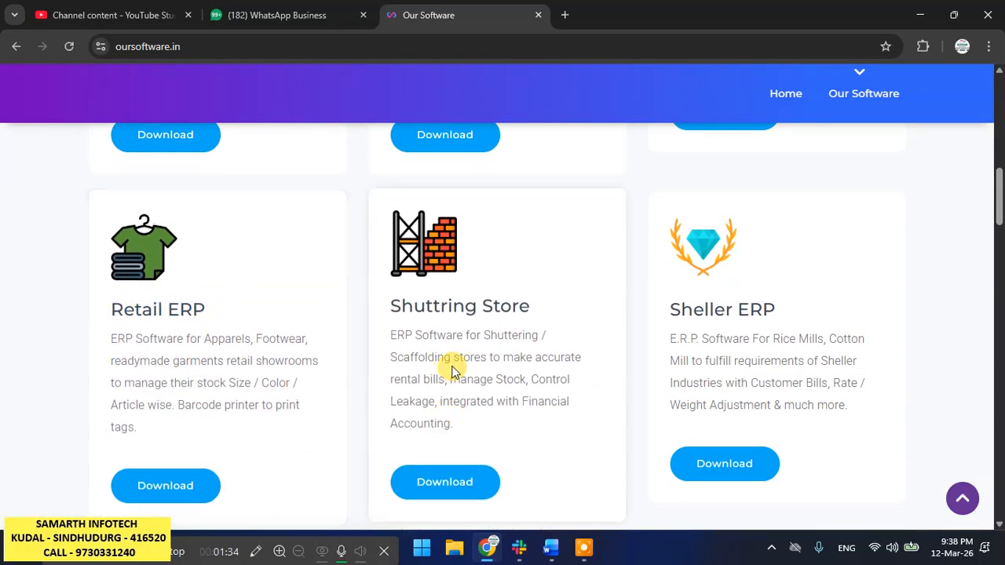
scroll(634, 345, "down", 6)
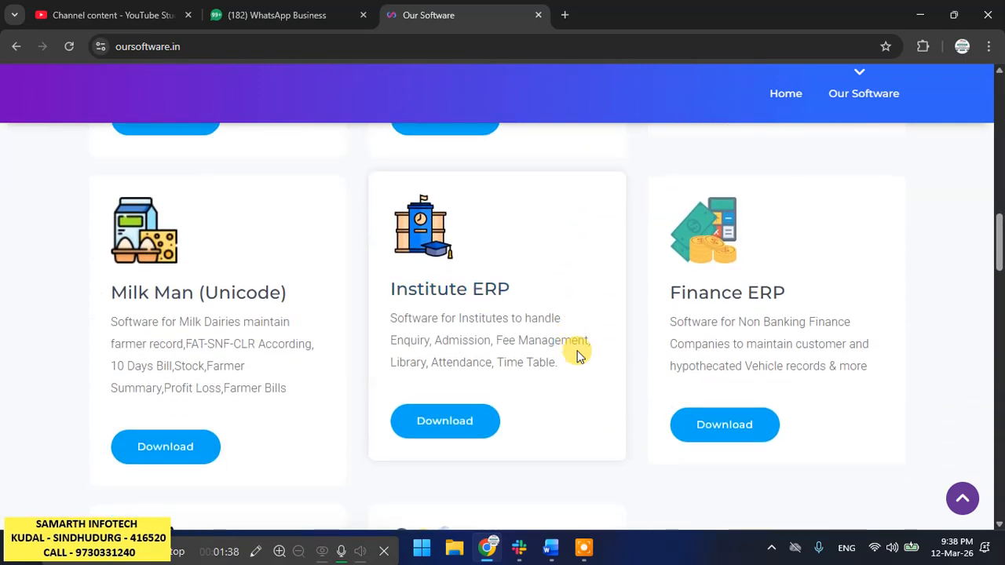
scroll(577, 354, "down", 3)
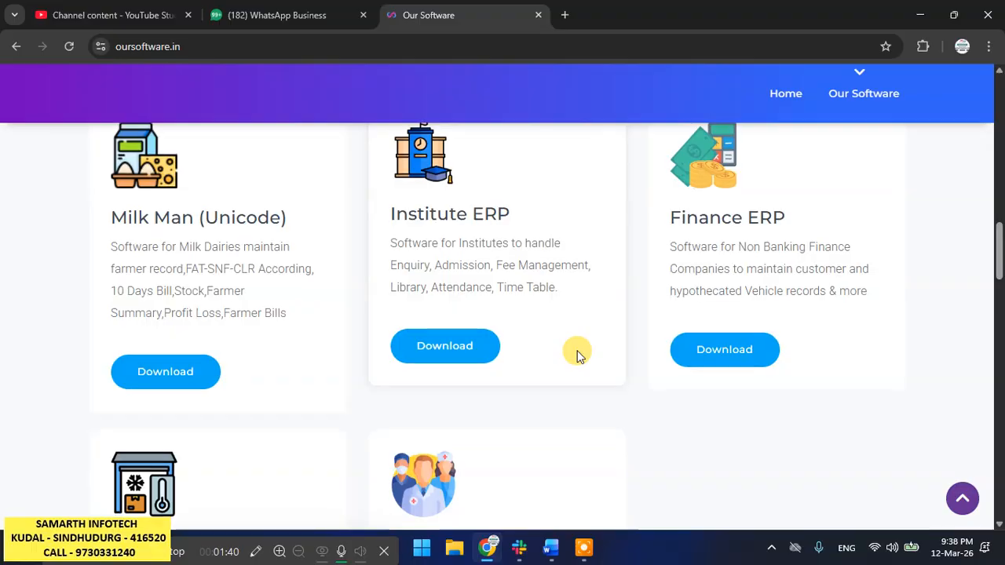
scroll(577, 354, "down", 2)
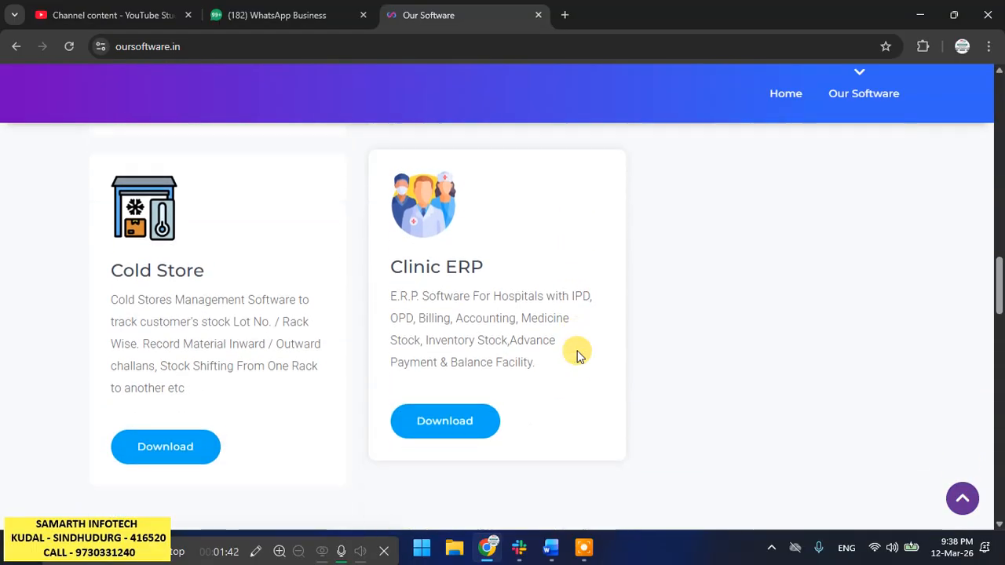
scroll(577, 355, "down", 5)
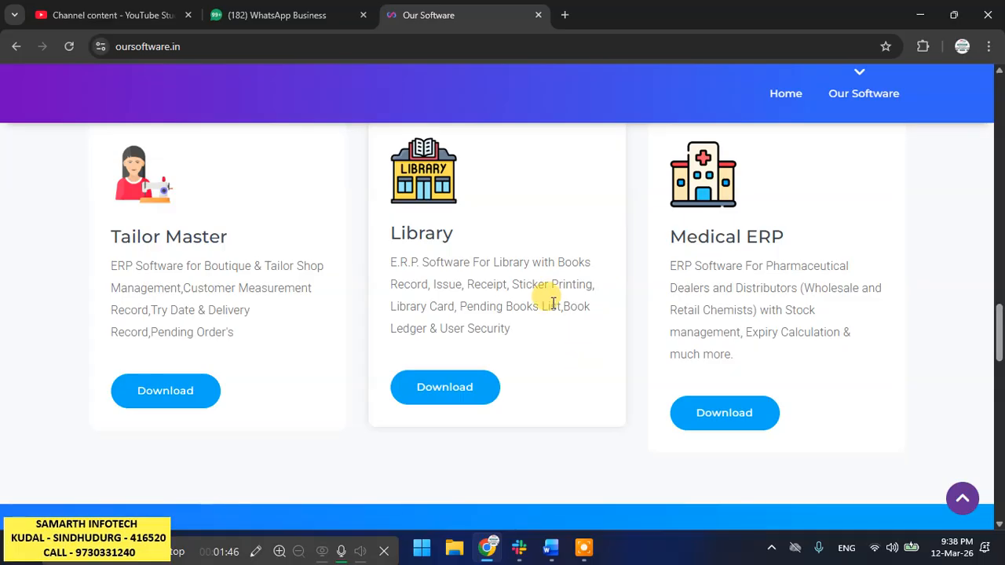
scroll(547, 296, "down", 2)
scroll(552, 303, "down", 4)
scroll(552, 303, "up", 11)
scroll(552, 306, "up", 18)
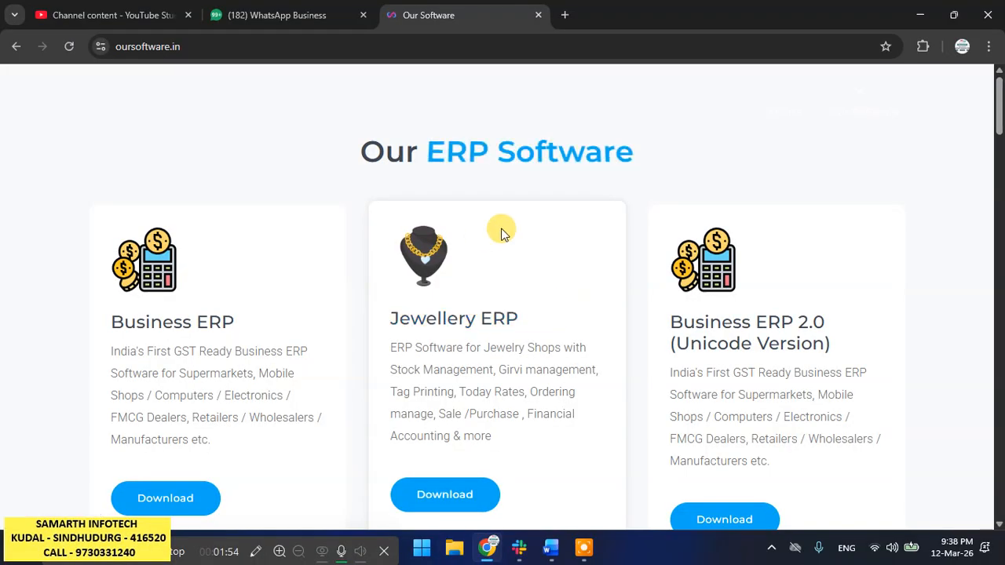
- Switch to Business ERP 2.0 and look over its commands for masters, entries, reports, GST reports and help
left_click(521, 550)
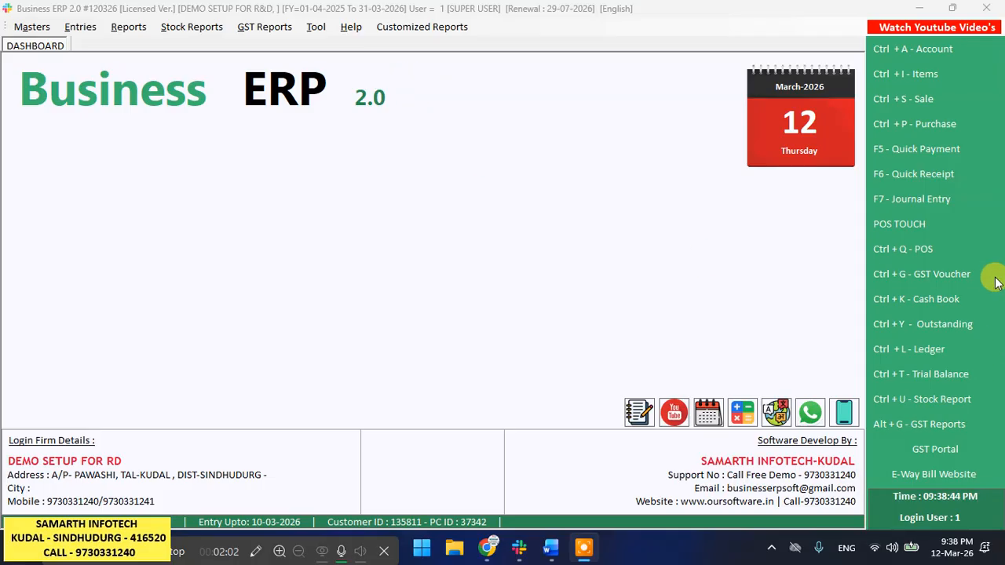
left_click(38, 30)
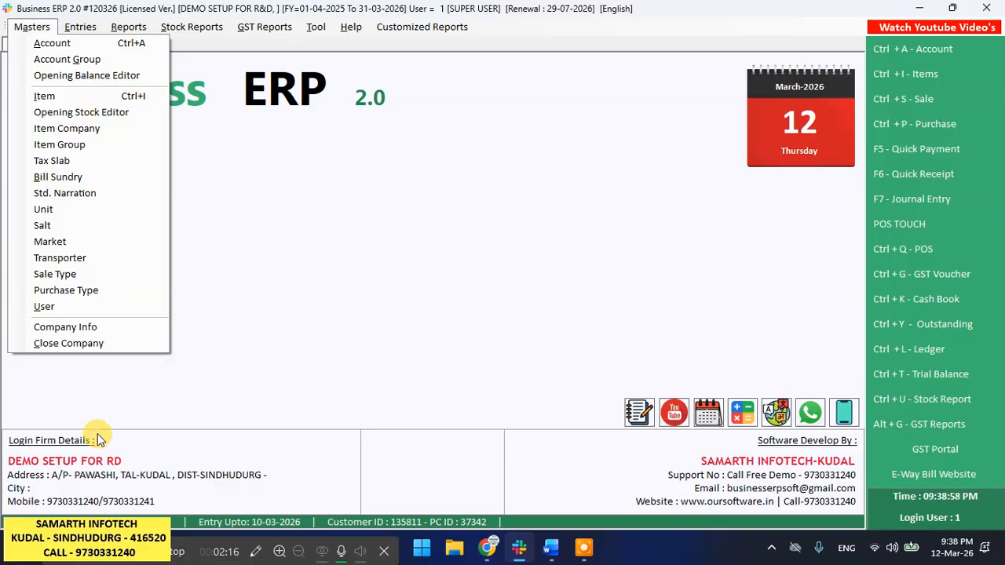
left_click(77, 550)
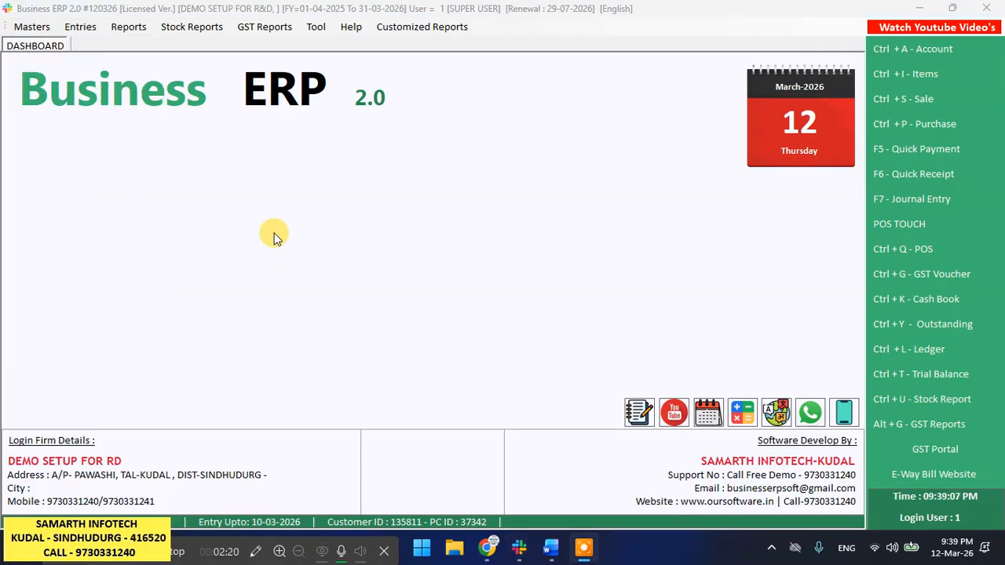
left_click(43, 29)
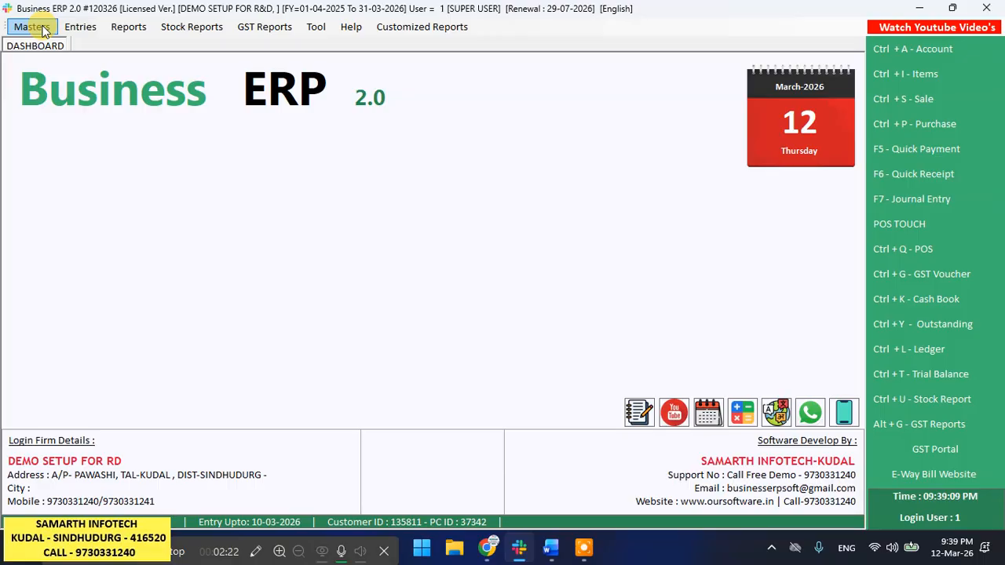
left_click(43, 29)
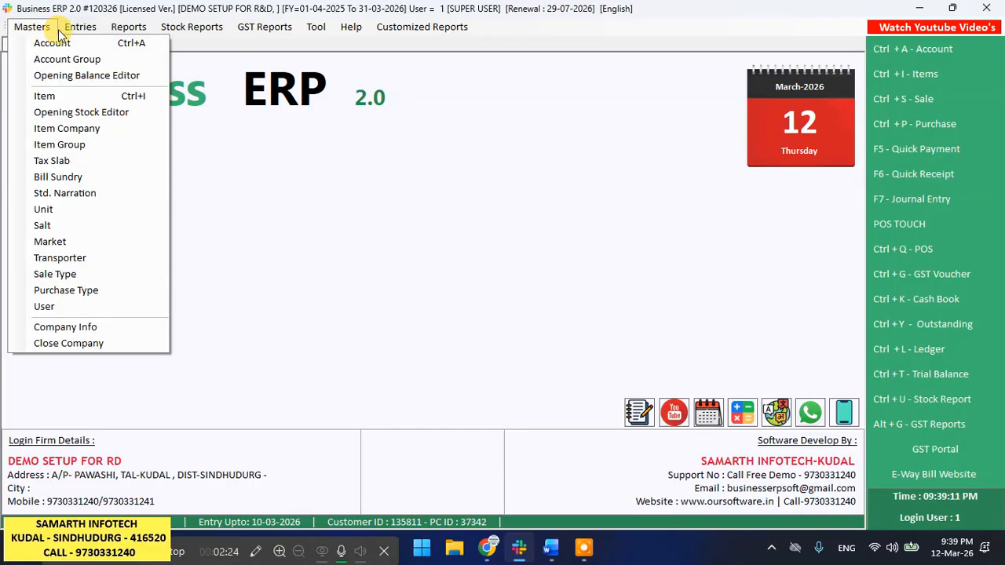
mouse_move(89, 33)
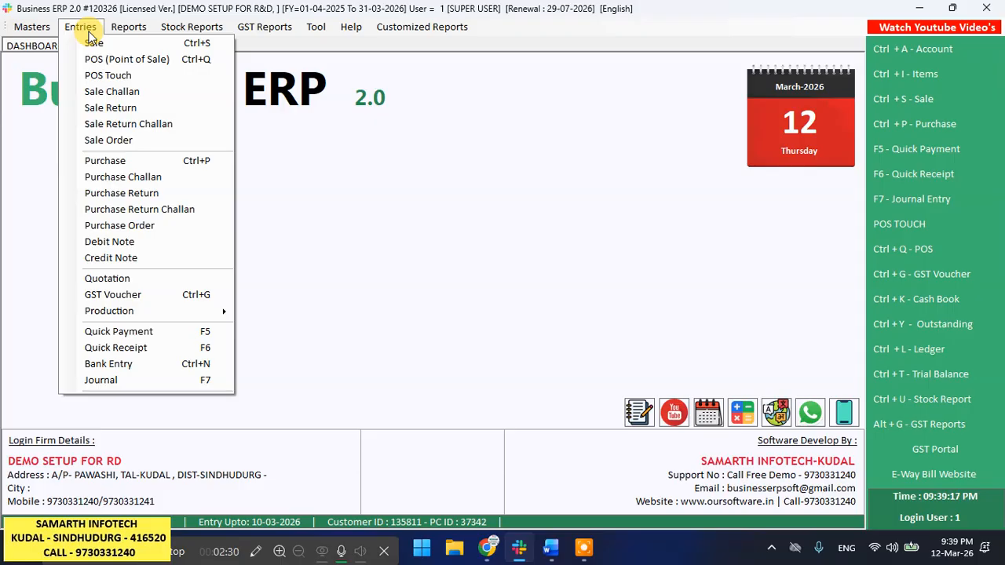
mouse_move(133, 32)
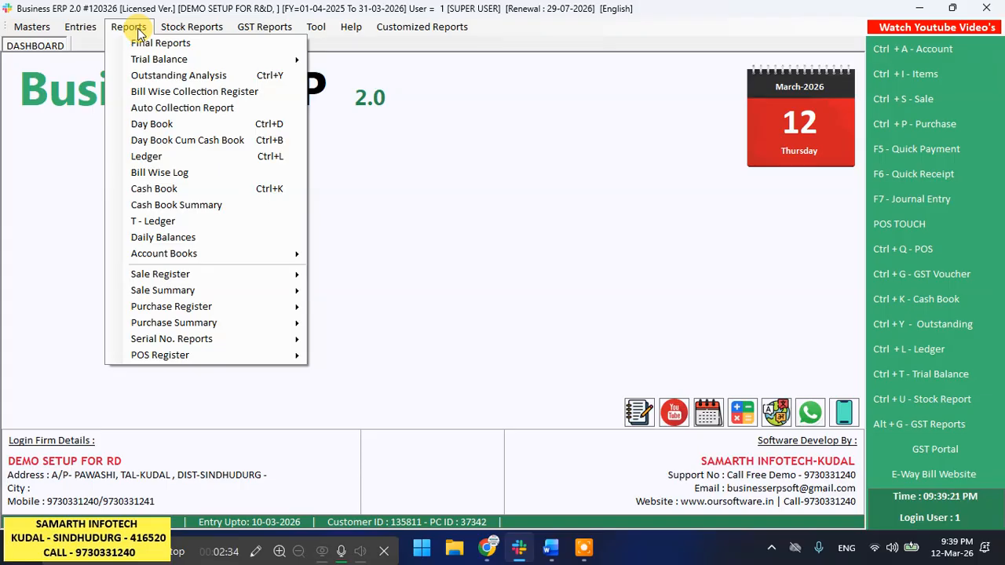
mouse_move(247, 31)
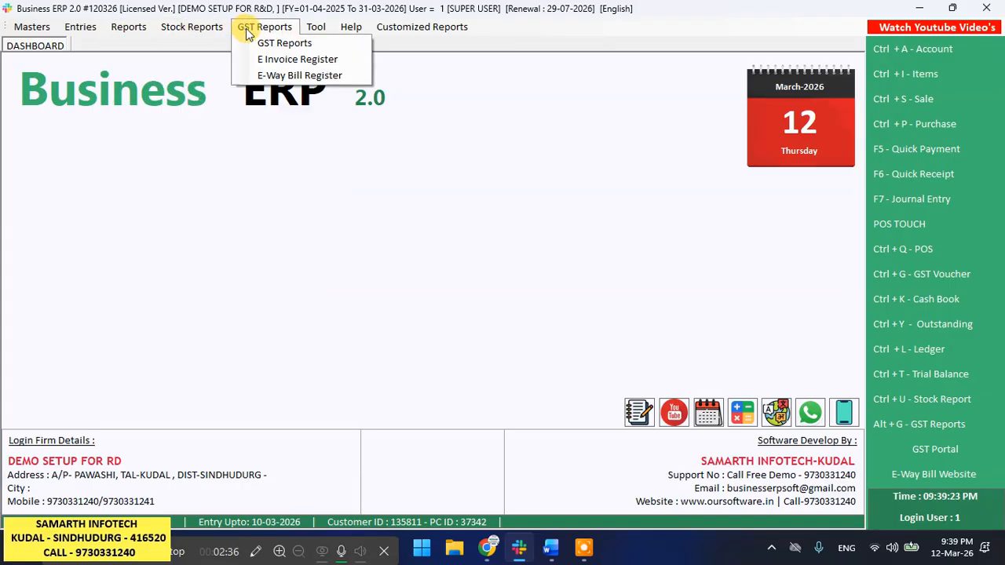
mouse_move(344, 33)
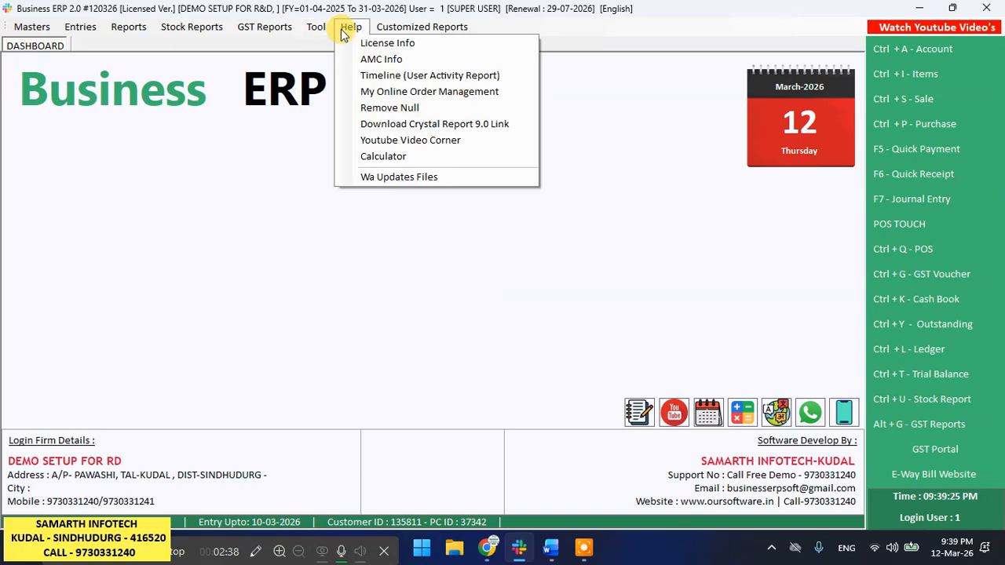
left_click(769, 293)
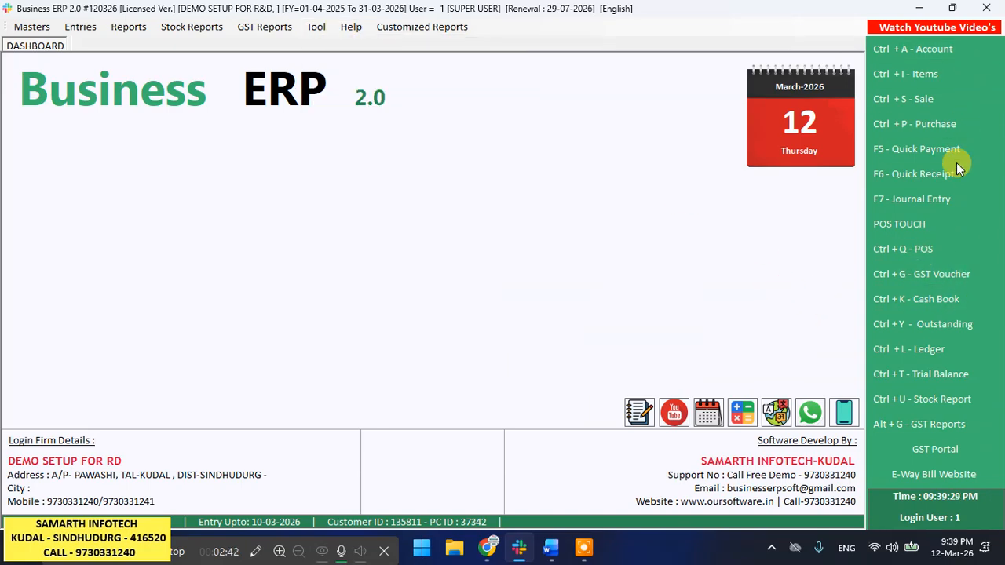
- Open the POS bill book and start a new POS bill for the Cash customer with sale type GST SERIES Exclusive
left_click(934, 251)
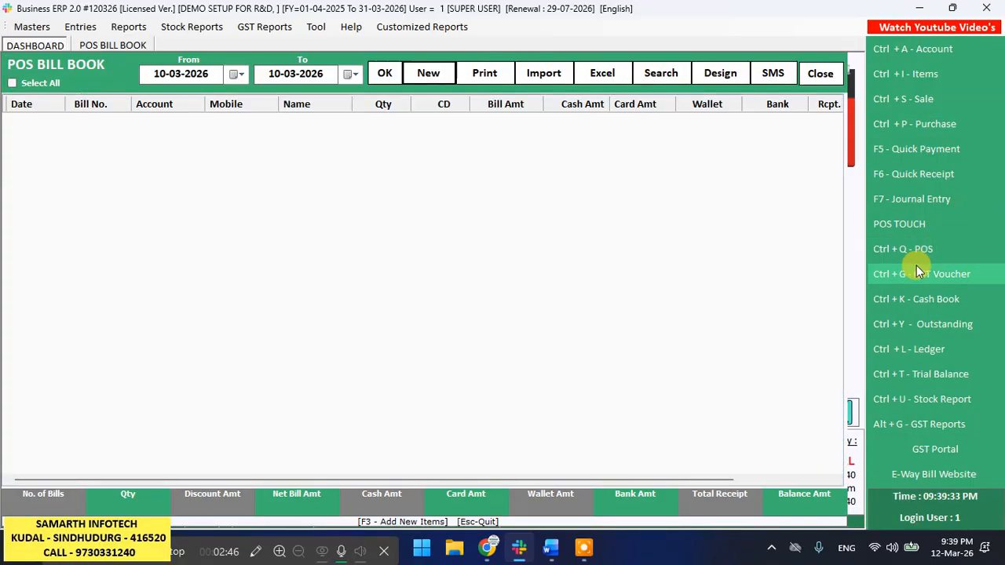
left_click(425, 75)
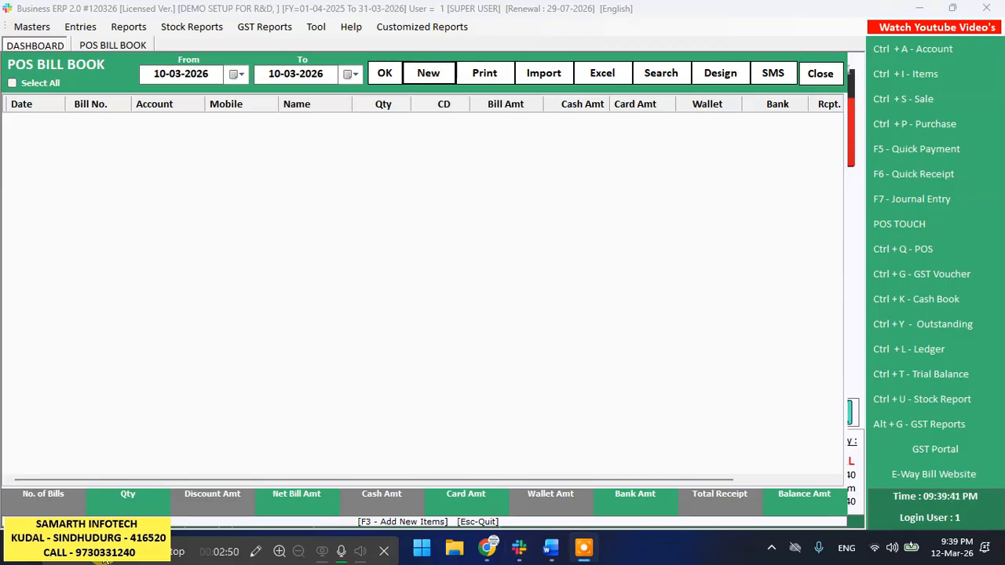
left_click(432, 73)
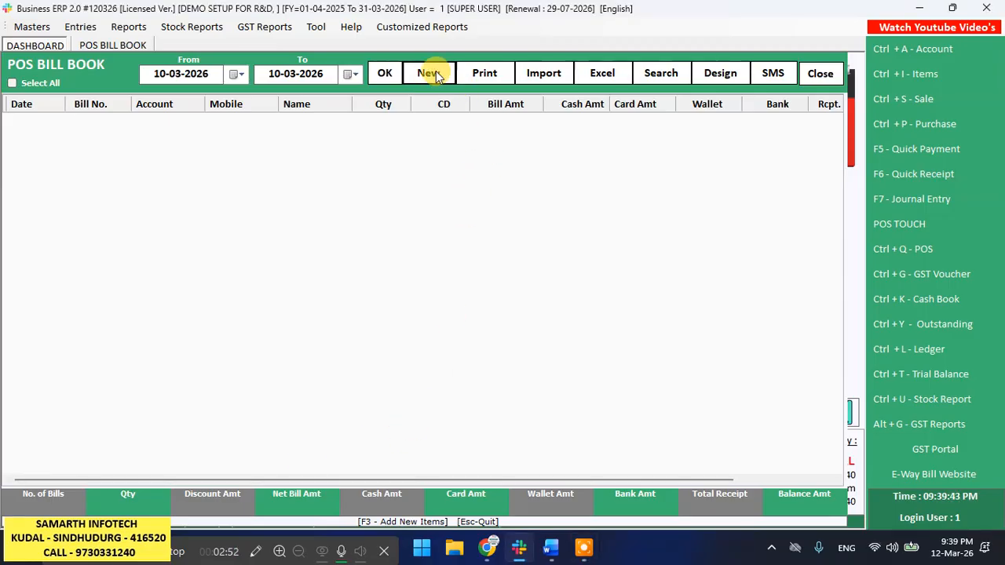
key("Return")
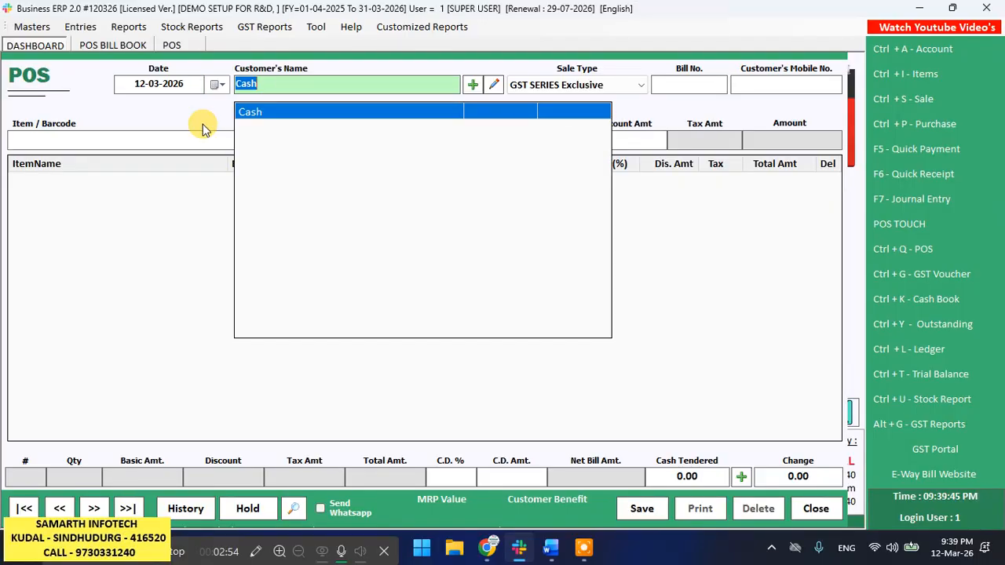
key("Return")
key("Return")
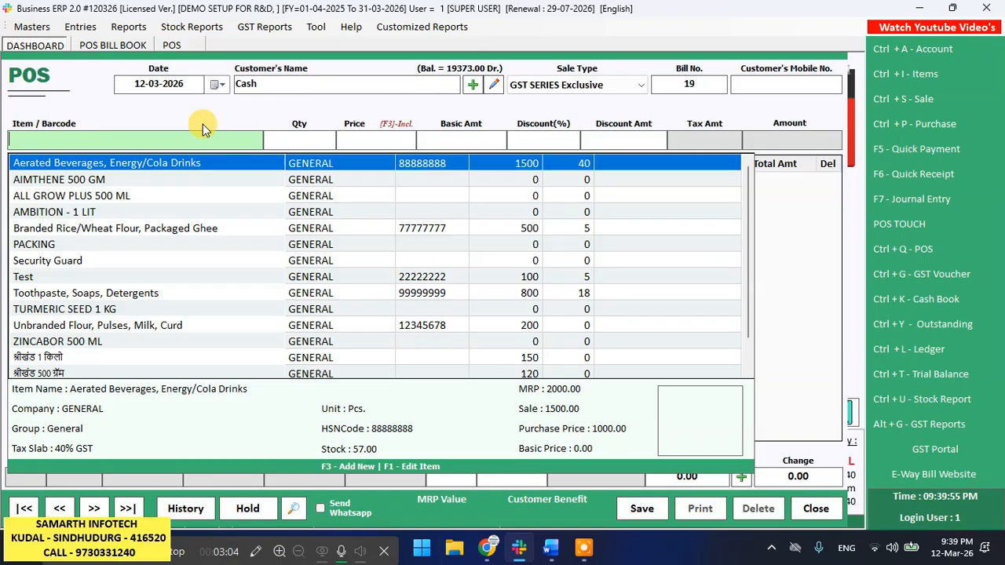
- Look through the POS item list down to its last entry, viewing the details shown for each item
key("Down")
key("Down")
key("Down")
key("Down")
key("Down")
key("Down")
key("Down")
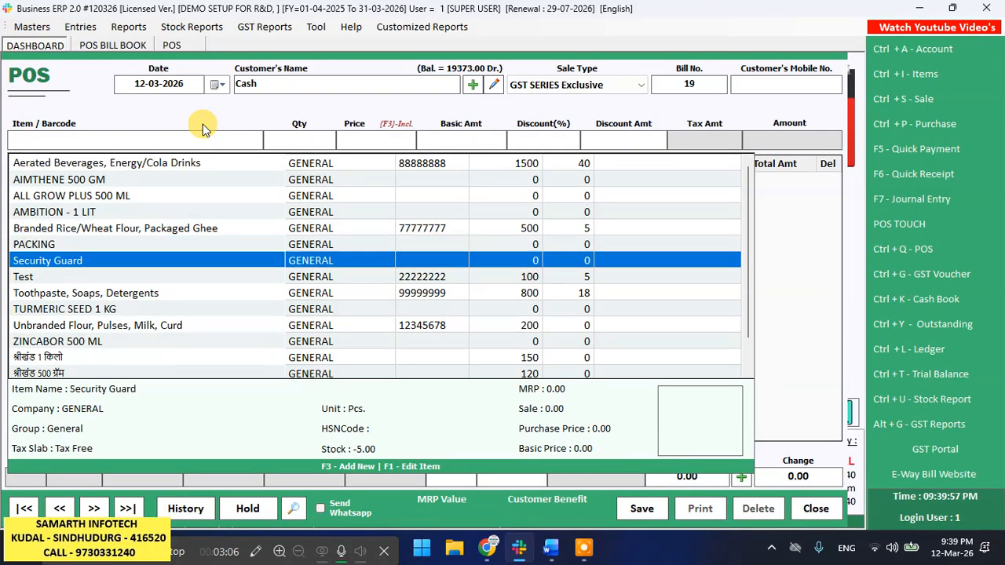
key("Down")
key("Down")
key("Down")
key("Down")
key("Down")
key("Down")
key("Down")
key("Up")
key("Down")
key("Down")
key("Down")
key("Up")
key("Up")
key("Up")
key("Up")
key("Down")
key("Down")
key("Down")
key("Down")
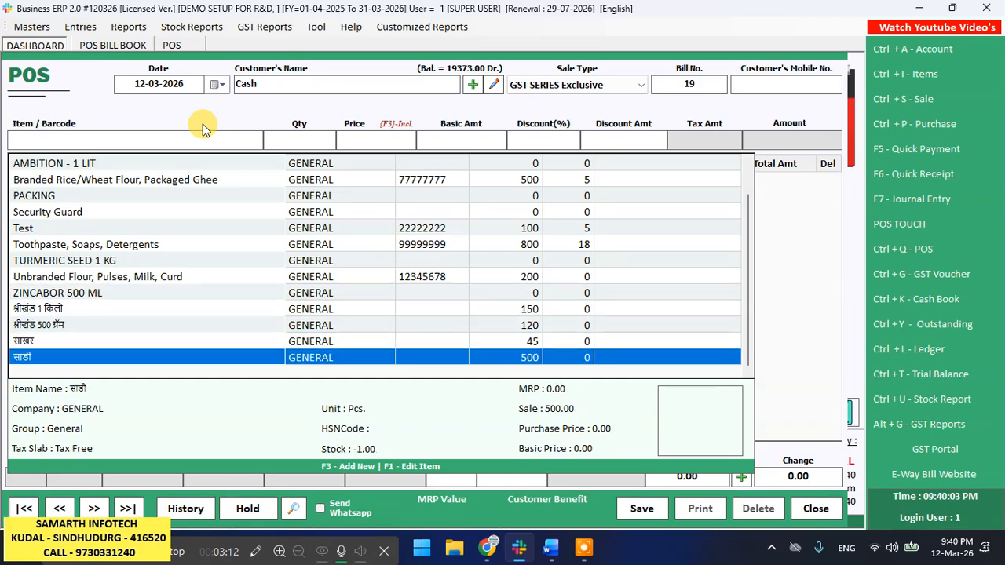
key("Up")
key("Up")
key("Home")
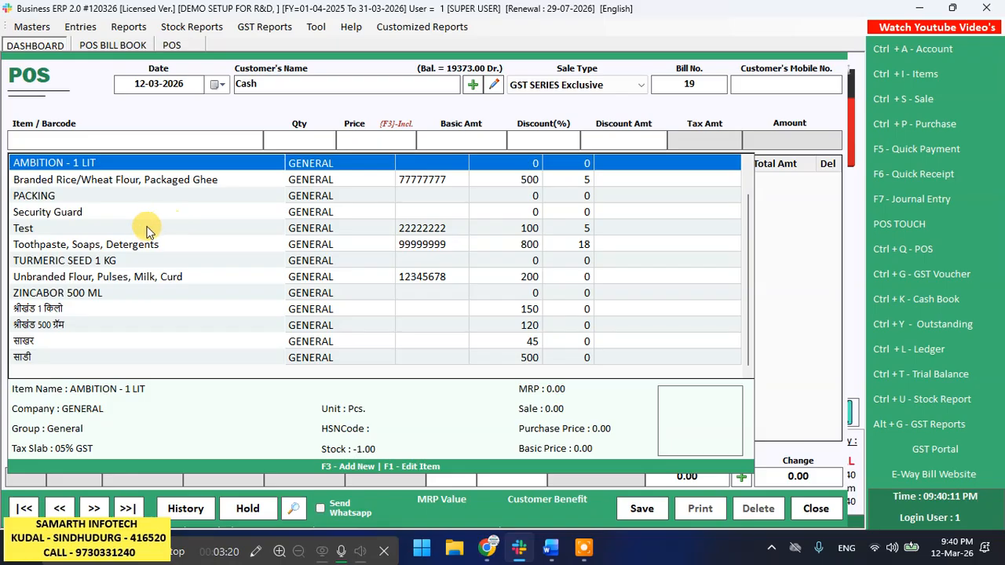
- Add the item श्रीखंड 1 किलो to the POS bill with quantity 2 at its default price, without a discount
key("Down")
key("Down")
key("Down")
key("Down")
key("Down")
key("Down")
key("Down")
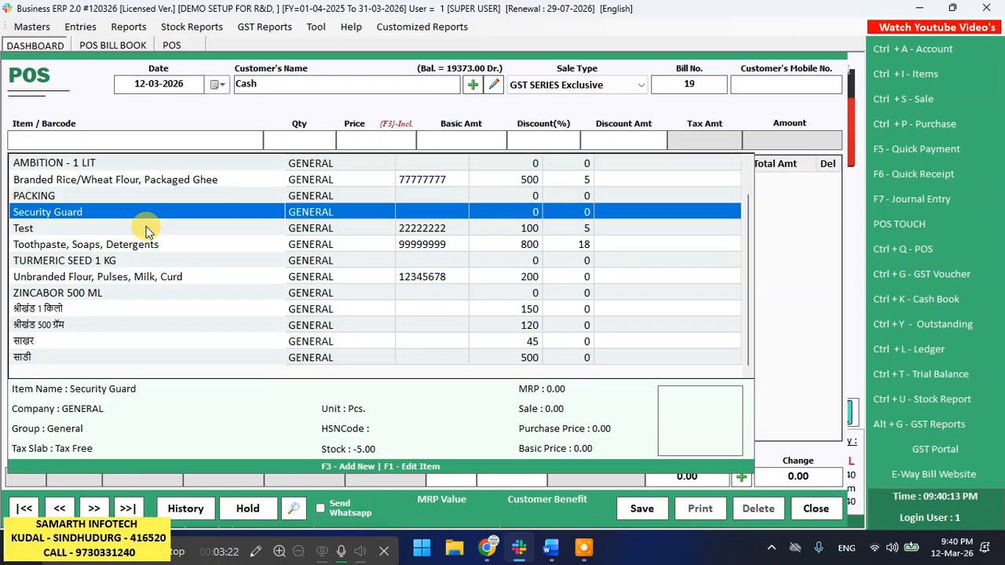
key("Down")
key("Down")
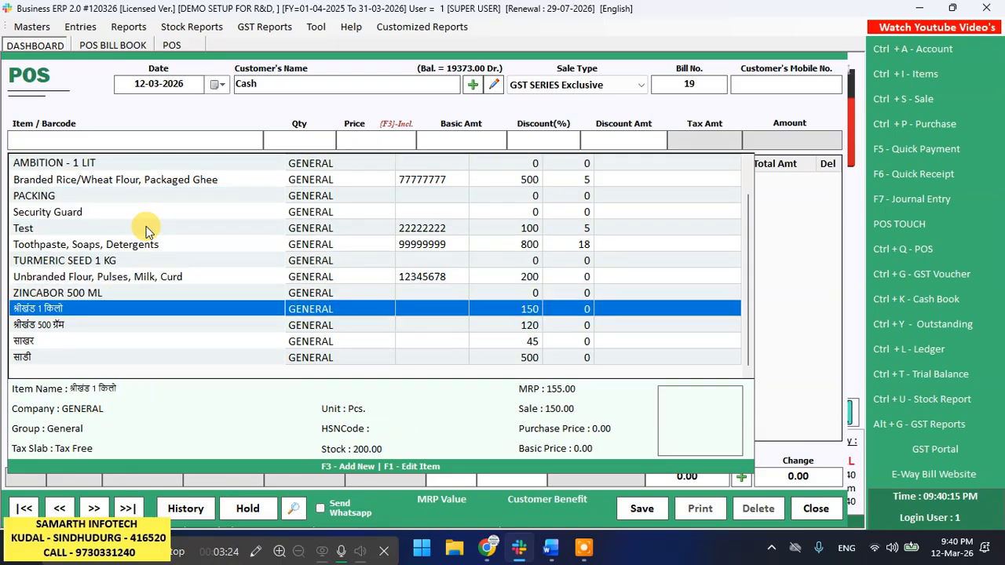
key("Return")
type("2")
key("Return")
key("Return")
key("Return")
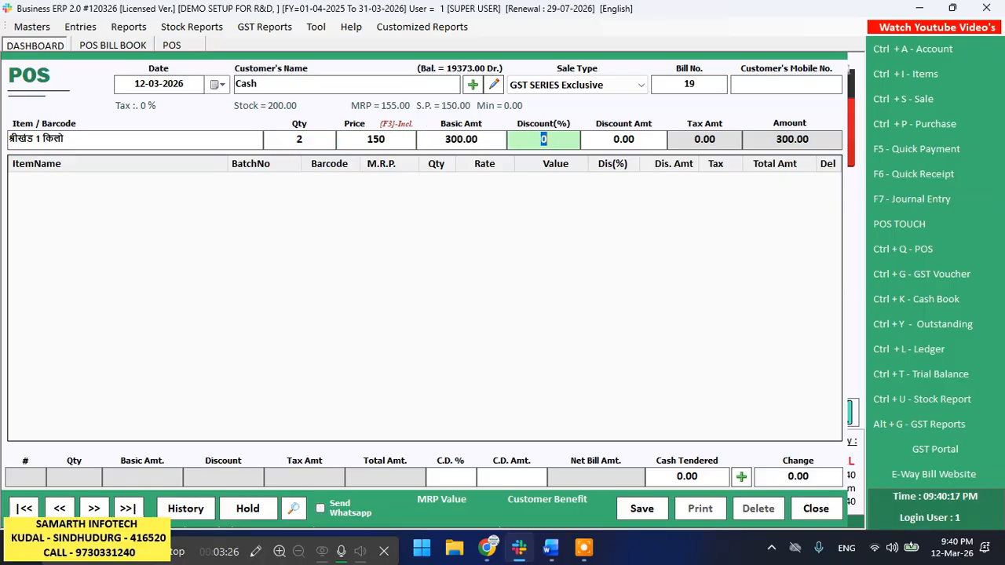
key("Return")
key("Return")
- Add AIMTHENE 500 GM to the POS bill with quantity 2 and a price of 200
key("Down")
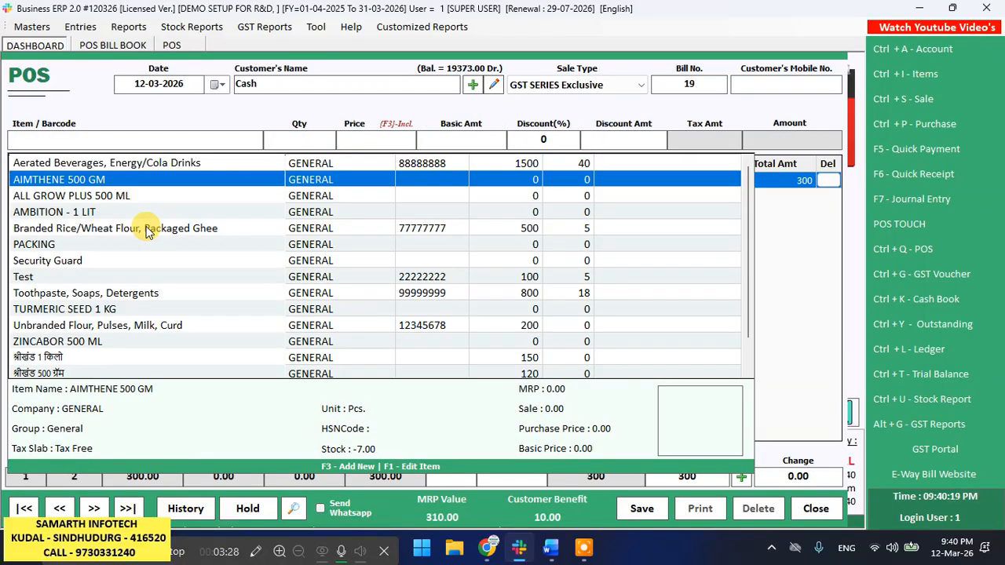
key("Return")
type("2")
key("Return")
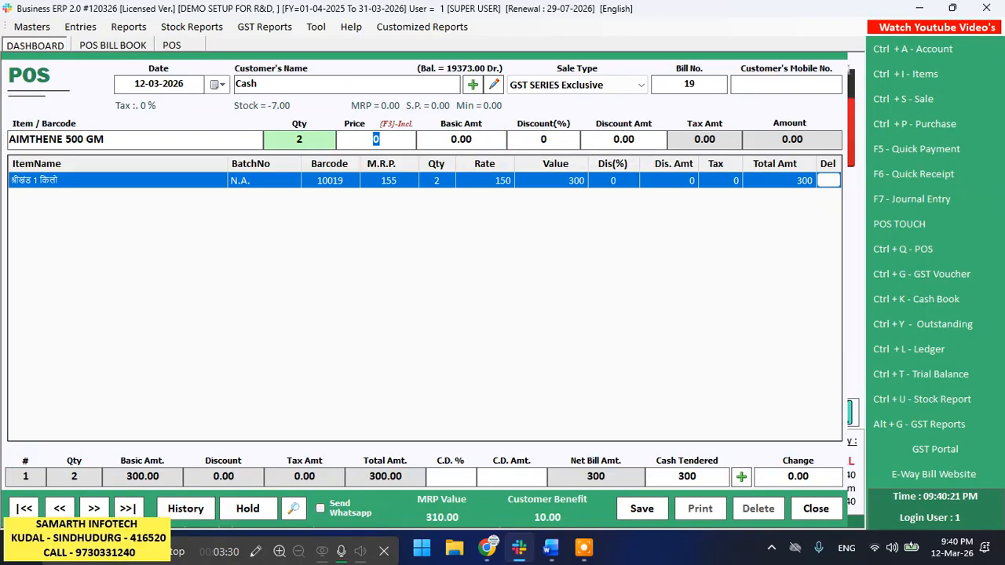
key("Return")
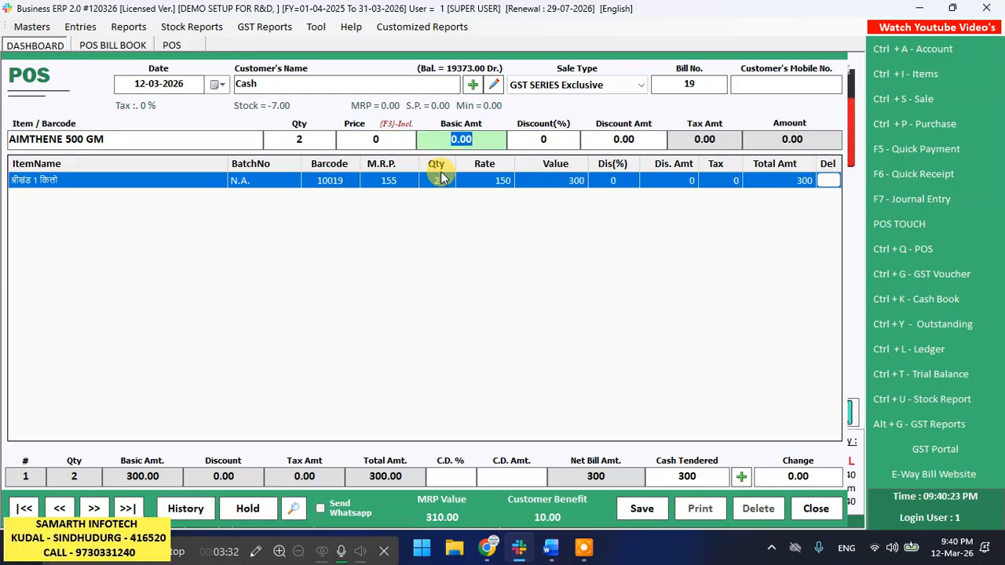
left_click(354, 137)
type("200")
key("Return")
key("Return")
key("Return")
key("Return")
- Add the item साखर to the POS bill with quantity 20 at its default price, without a discount
key("Down")
key("Down")
key("Down")
key("Down")
key("Down")
key("Down")
key("Down")
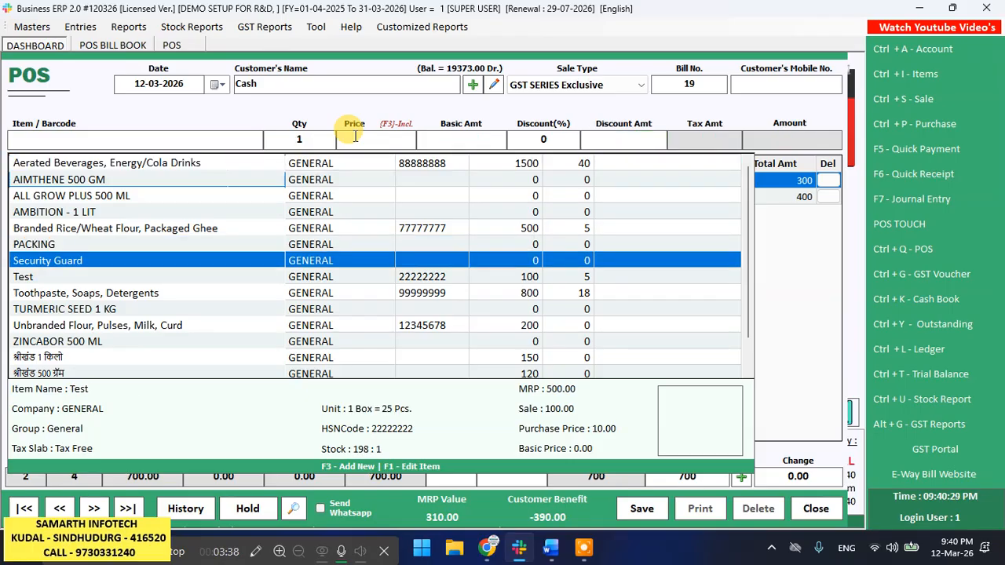
key("Down")
key("Down")
key("Down")
key("Down")
key("Down")
key("Down")
key("Down")
key("Down")
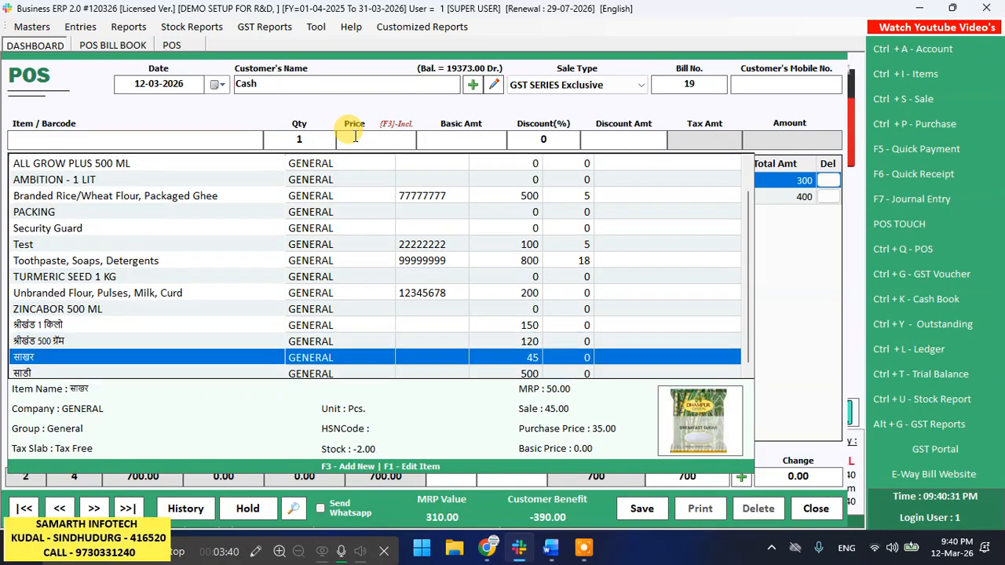
key("Return")
key("Return")
type("20")
key("Return")
key("Return")
key("Return")
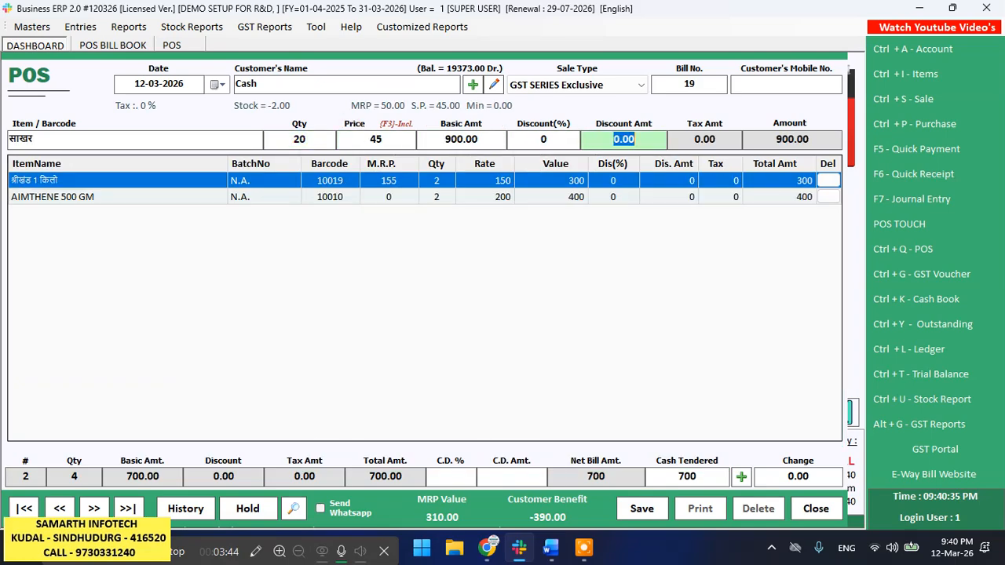
key("Return")
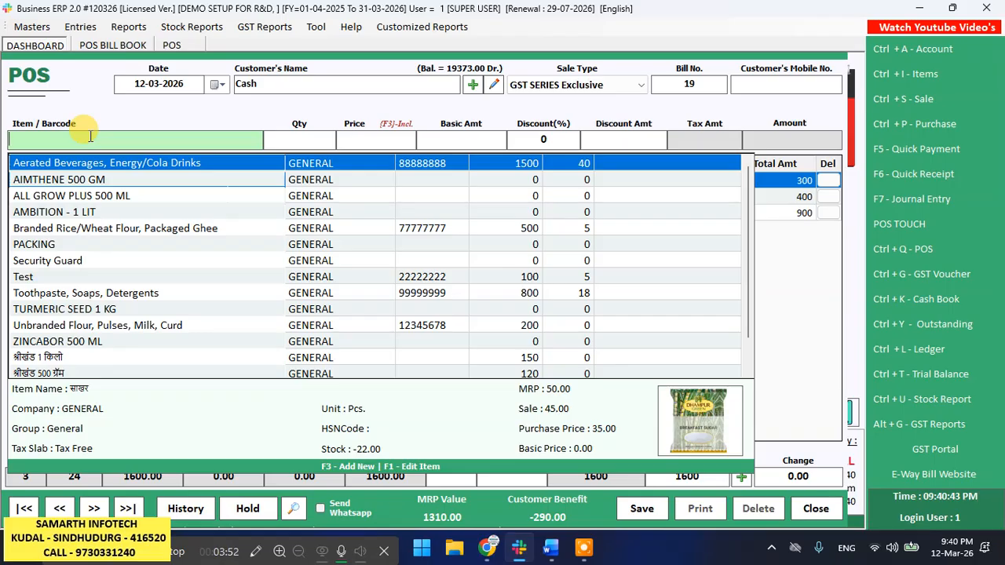
- Save the POS bill, view its printable receipt and close the report
left_click(645, 509)
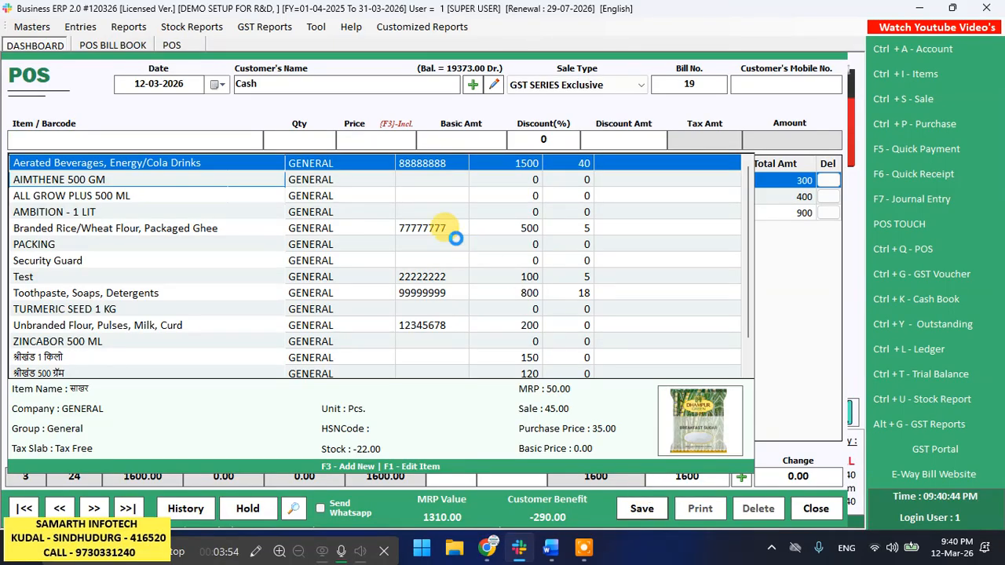
left_click(502, 325)
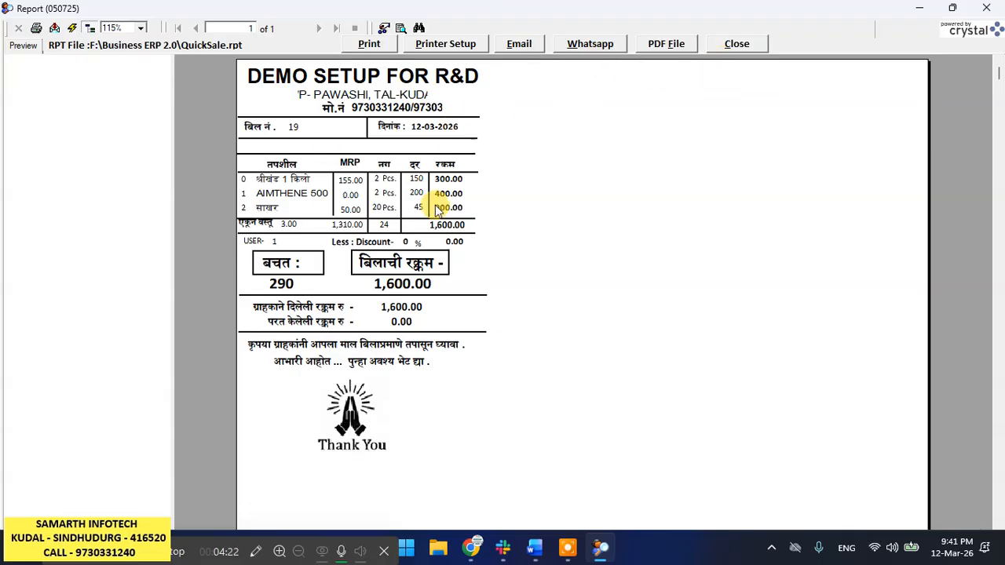
left_click(738, 45)
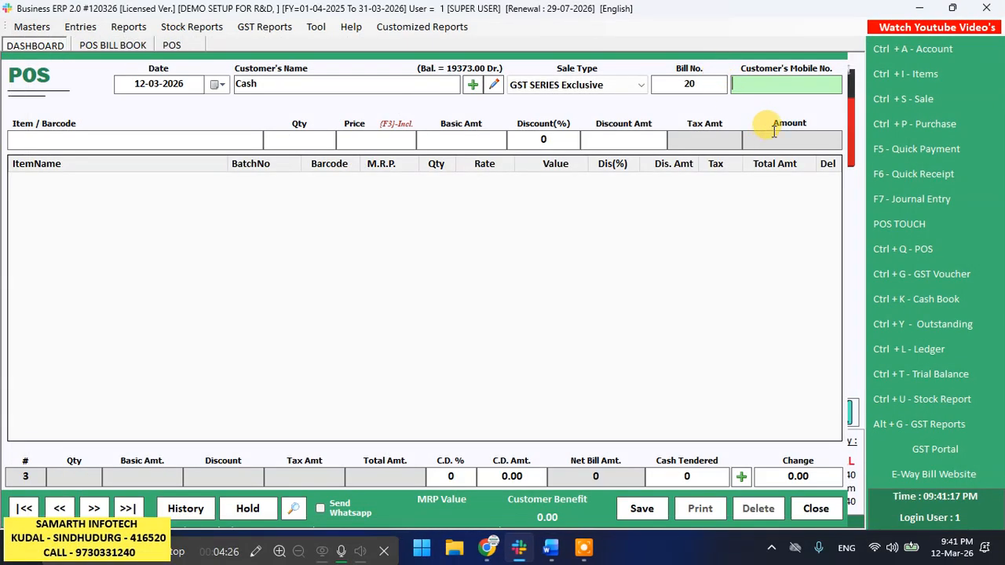
- Open the sale bills list and start a new sale bill on Credit terms
left_click(925, 100)
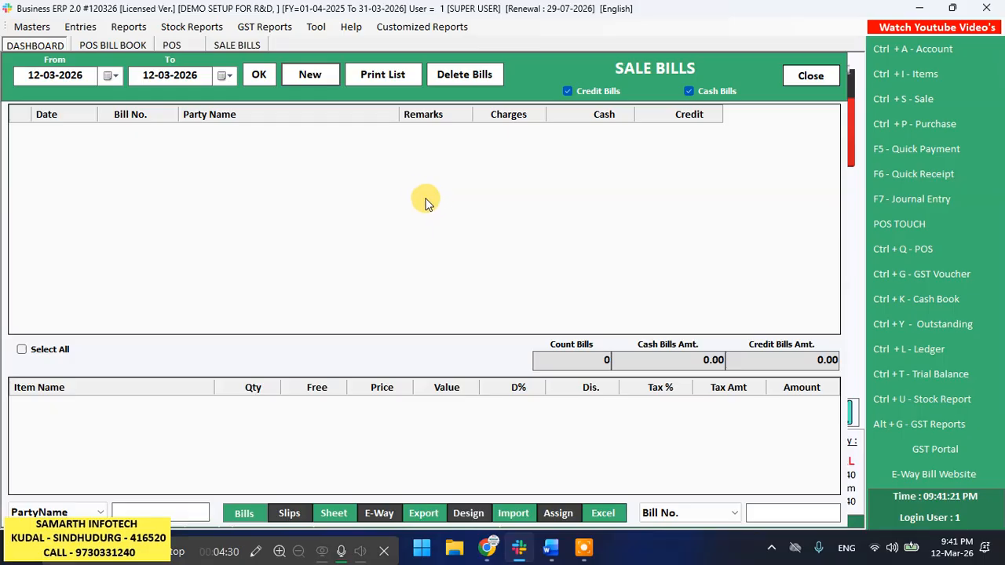
left_click(310, 78)
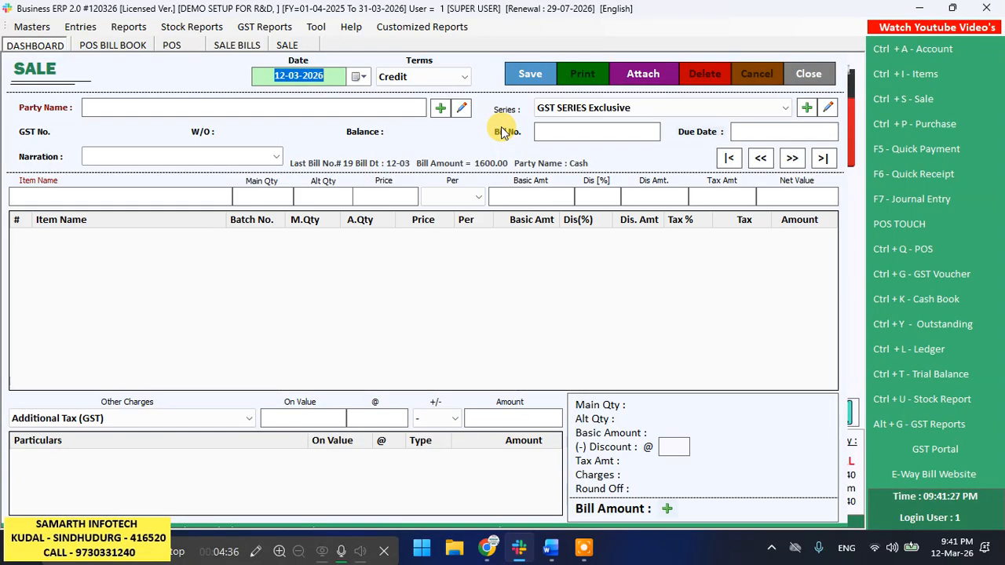
key("Return")
key("Down")
key("Up")
key("Return")
- Select the customer with an address and GST number on file as the party, keeping the GST SERIES Exclusive series
key("Down")
key("Down")
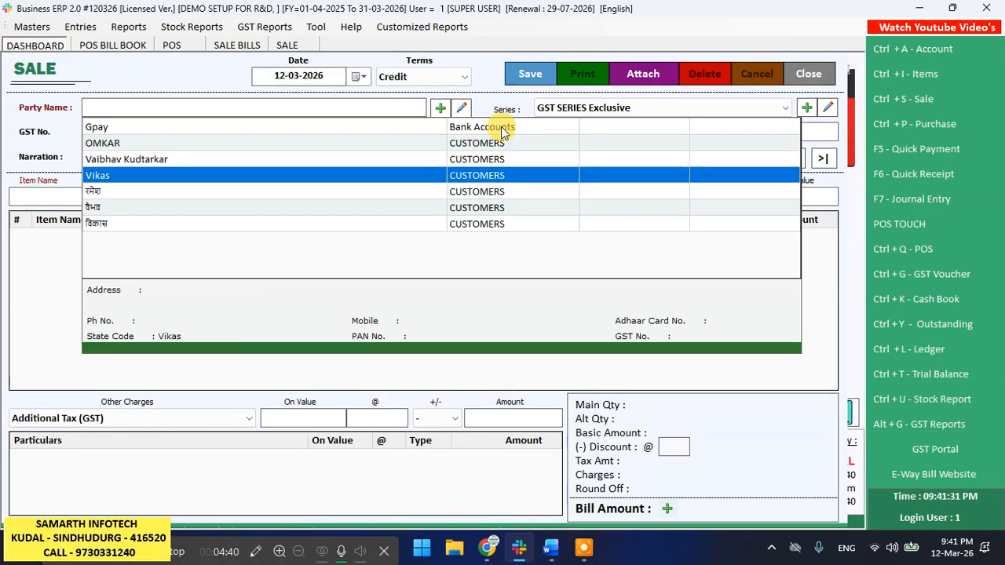
key("Up")
key("Down")
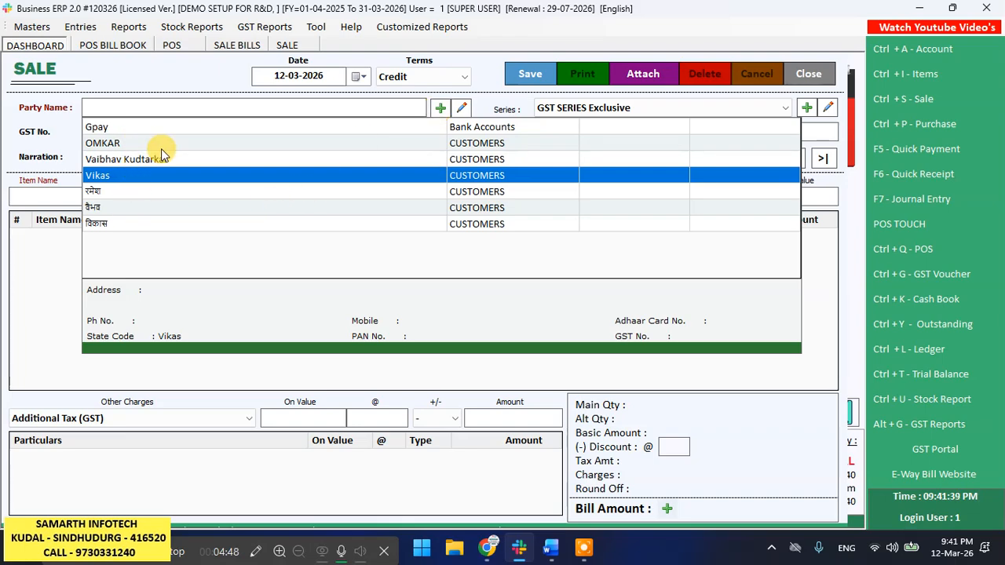
key("Down")
key("Down")
key("Up")
key("Up")
key("Up")
key("Up")
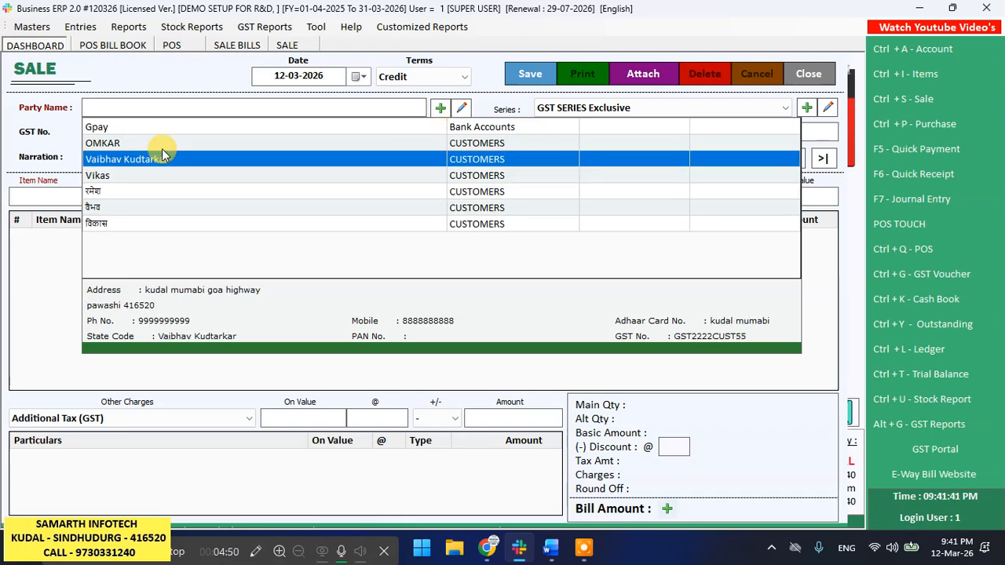
key("Down")
key("Down")
key("Up")
key("Return")
key("Return")
key("Return")
key("Return")
key("Return")
key("Return")
key("Return")
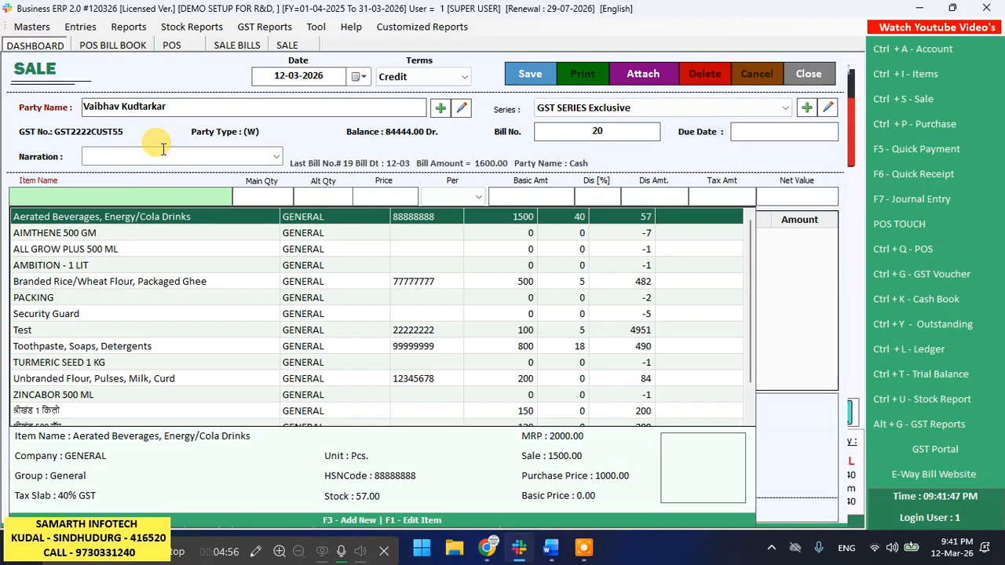
- Look through the sale bill's item list, viewing the stock, price and picture details of the items
key("Down")
key("Down")
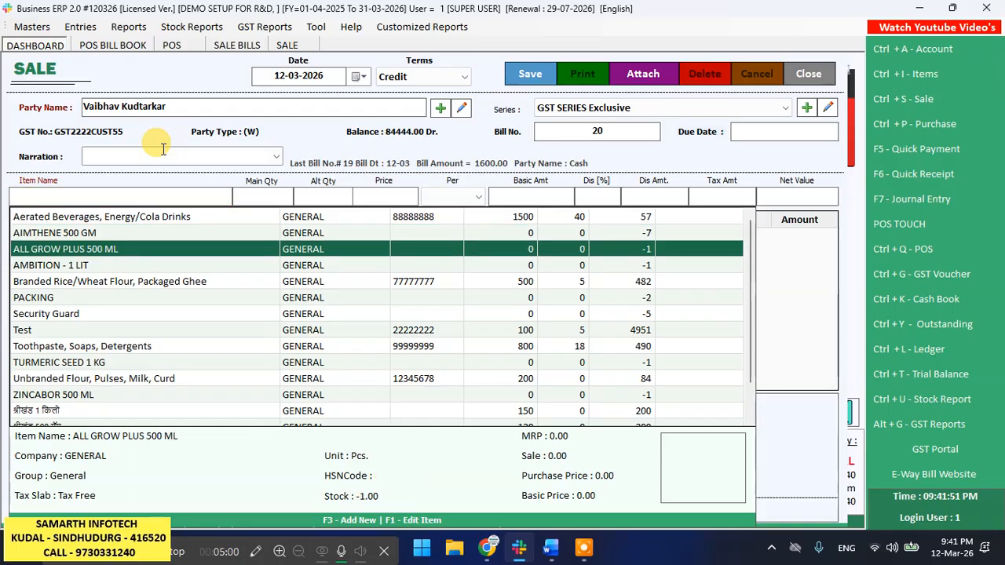
key("Down")
key("Down")
key("Down")
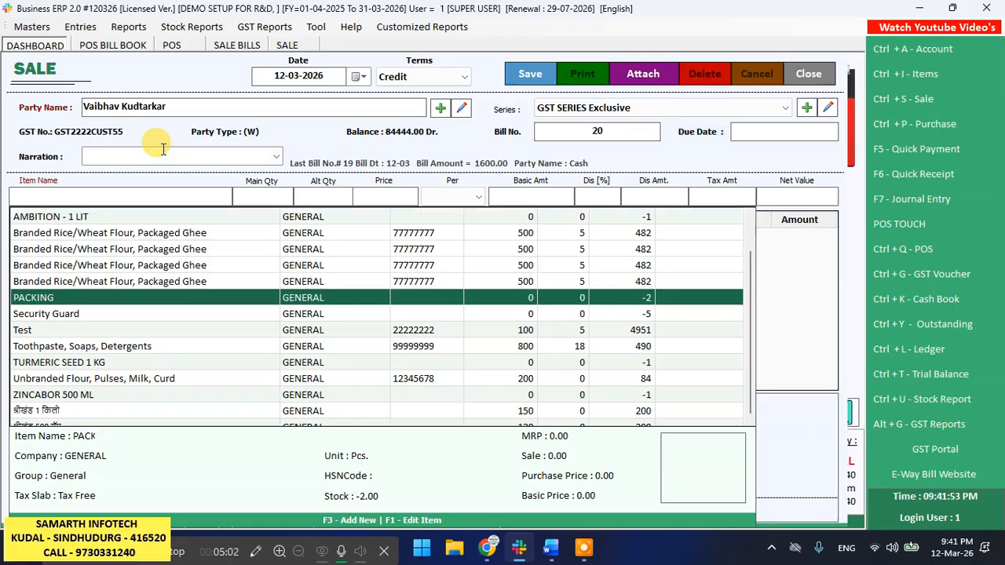
key("End")
key("Up")
key("Up")
key("Up")
key("Down")
key("Down")
key("Down")
key("Up")
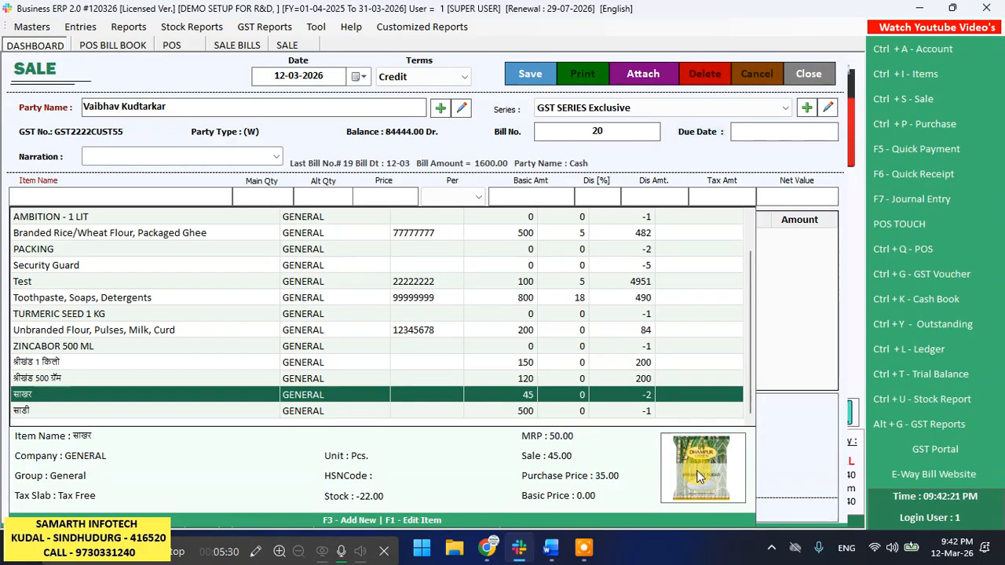
key("Up")
key("Up")
key("Up")
key("Up")
key("Up")
key("Up")
key("Up")
key("Up")
key("Up")
key("Up")
key("Up")
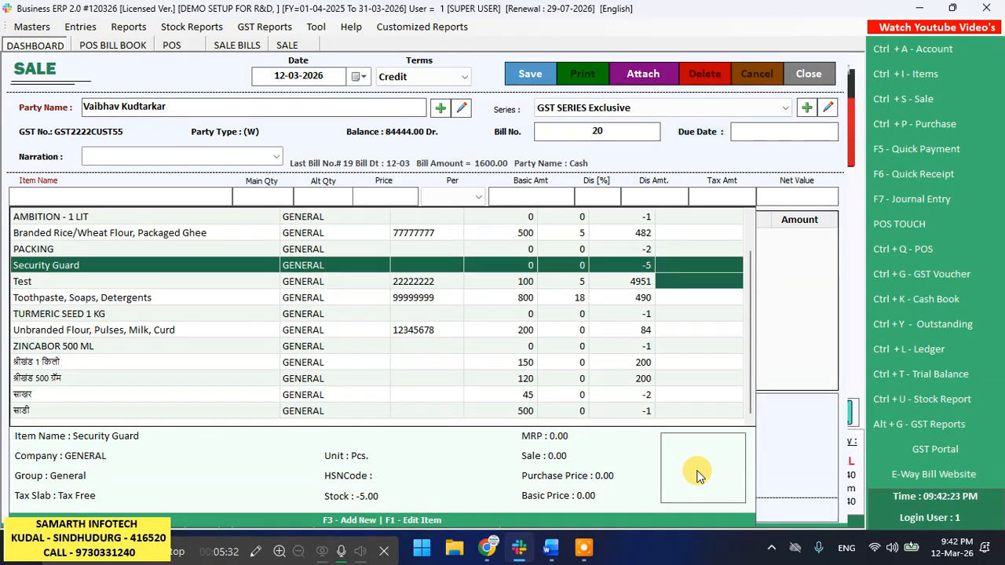
- Enter the item श्रीखंड 1 किलो on the sale bill with quantity 2 pieces at its default price
key("Down")
key("Down")
key("Down")
key("Down")
key("Down")
key("Down")
key("Down")
key("Down")
key("Down")
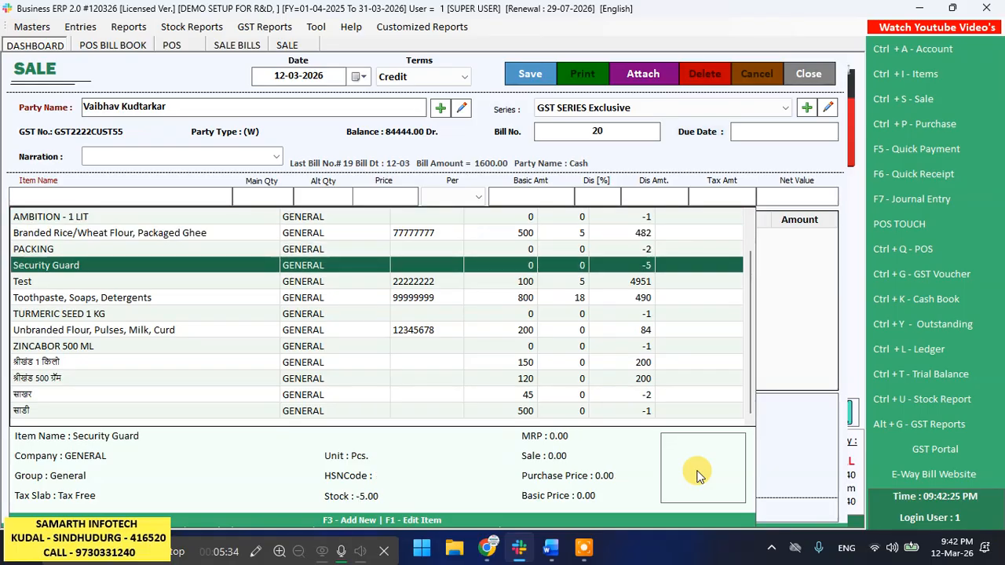
key("Return")
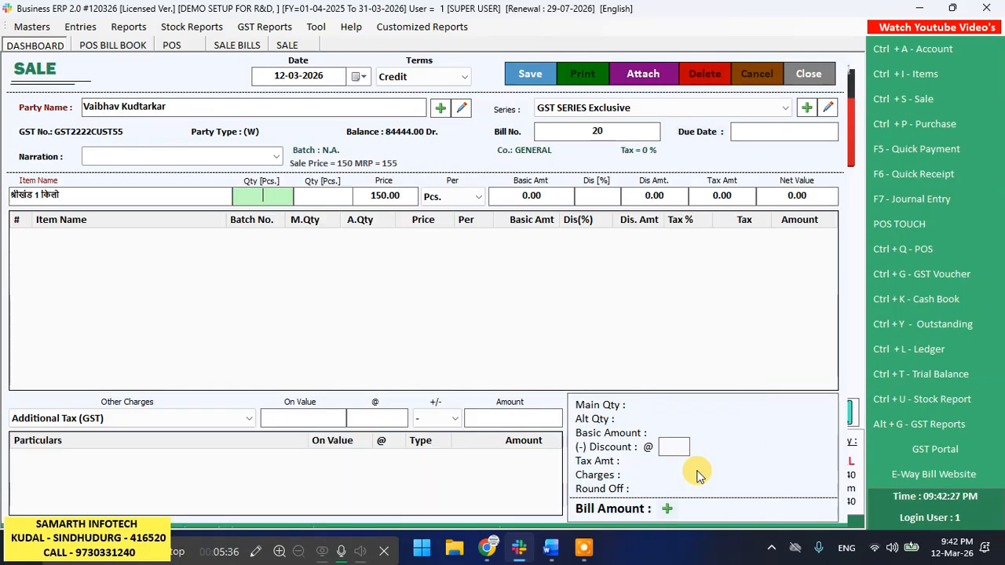
type("2")
key("Return")
key("Return")
key("Return")
key("Return")
key("Return")
key("Return")
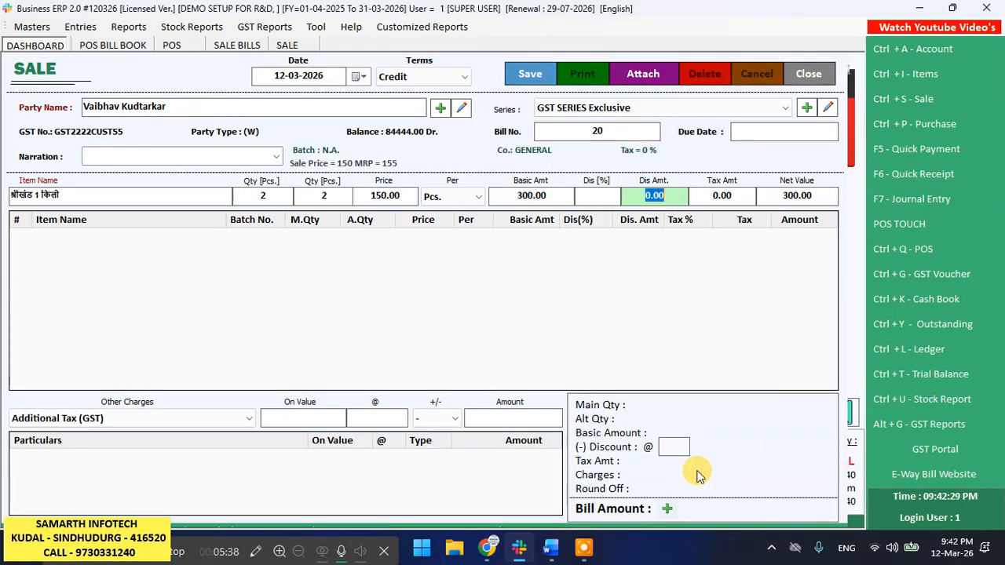
key("Return")
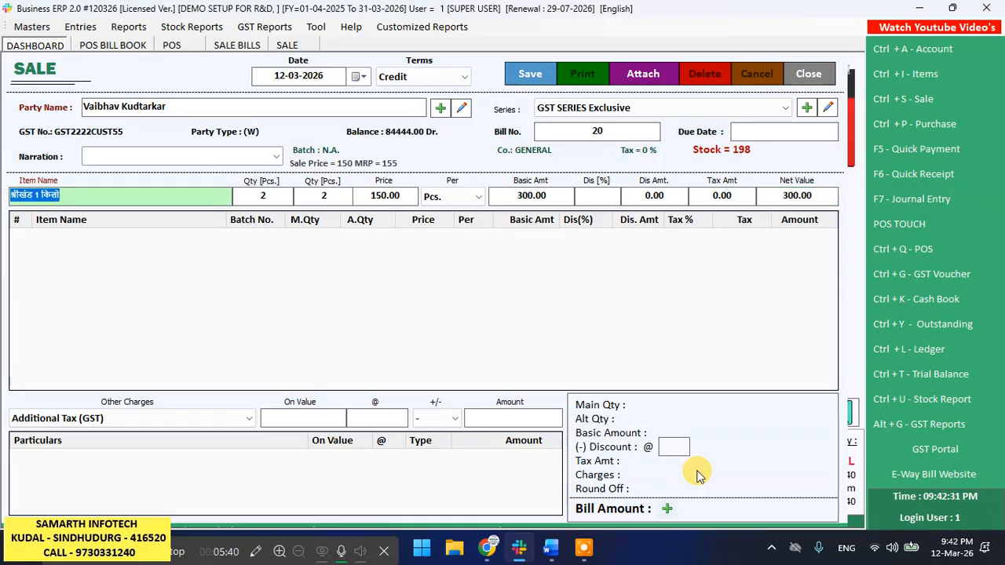
- Replace the item being entered with Unbranded Flour, Pulses, Milk, Curd, quantity 2 pieces at price 200, and add it to the bill
key("BackSpace")
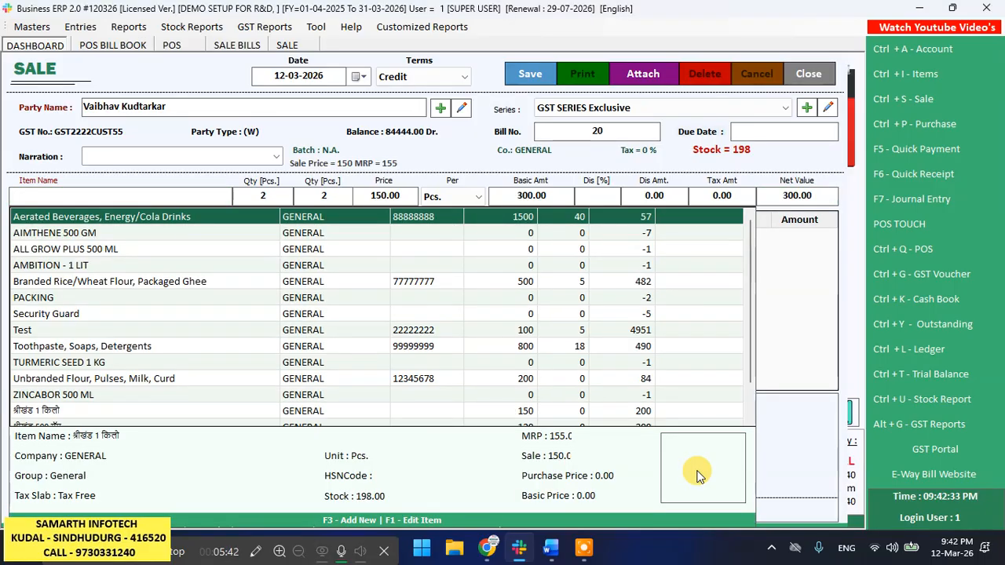
key("Up")
key("Up")
key("Up")
key("Up")
key("Up")
key("Up")
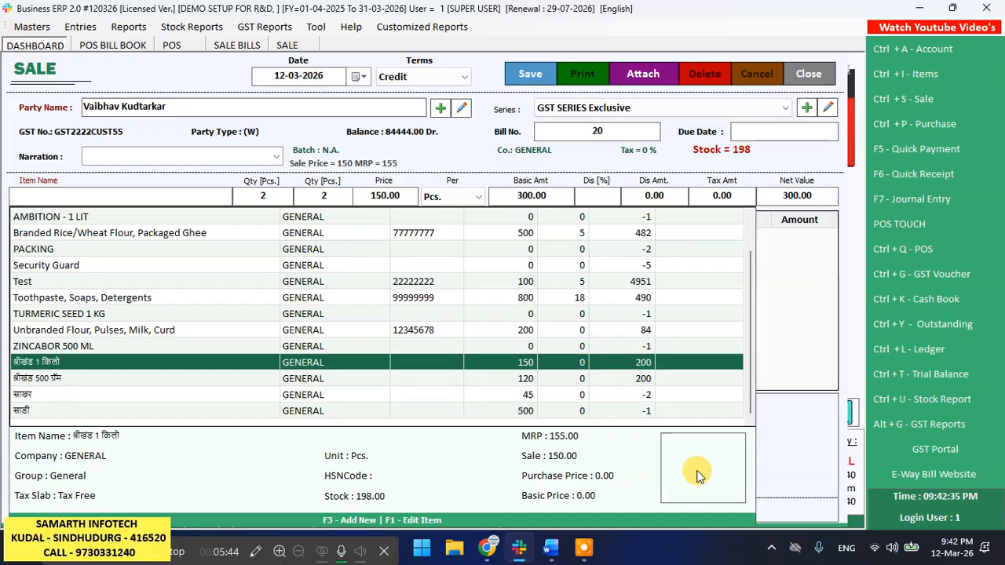
key("Return")
key("Return")
key("Return")
key("Return")
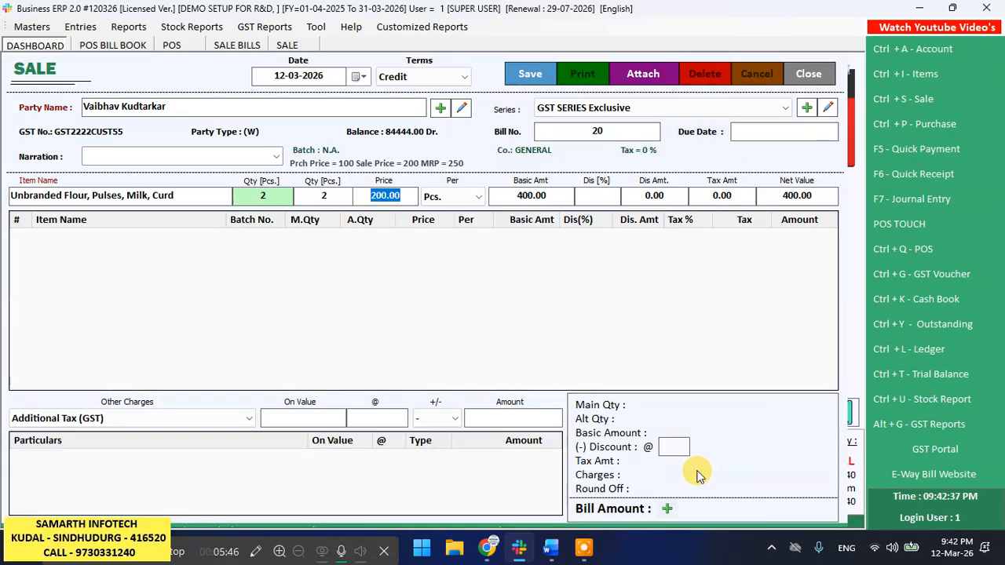
key("Return")
key("Return")
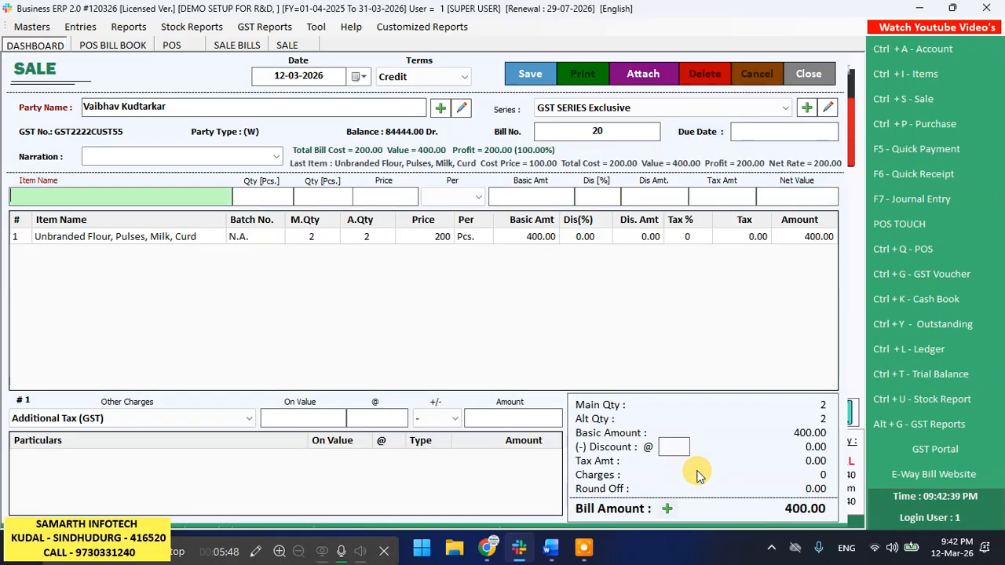
- Add the item Aerated Beverages, Energy/Cola Drinks to the sale bill with quantity 1 piece at its default price of 1500
key("Down")
key("Down")
key("Down")
key("Up")
key("Return")
key("Return")
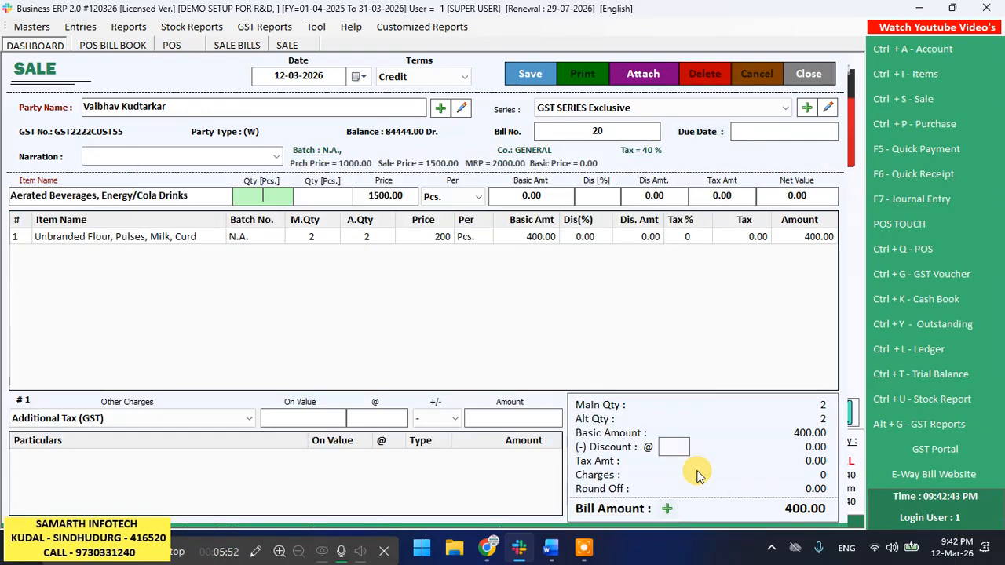
type("1")
key("Return")
key("Return")
key("Return")
key("Return")
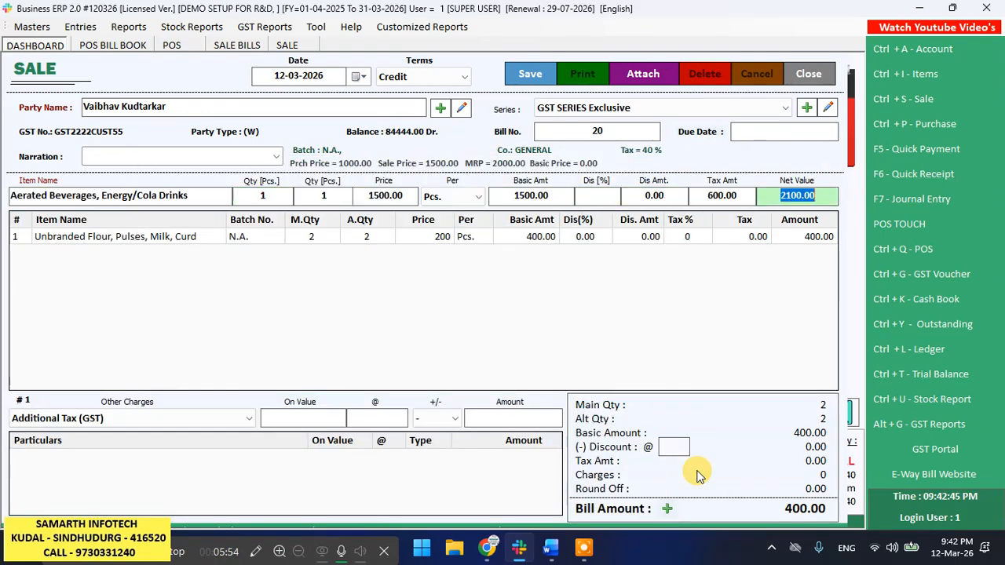
key("Return")
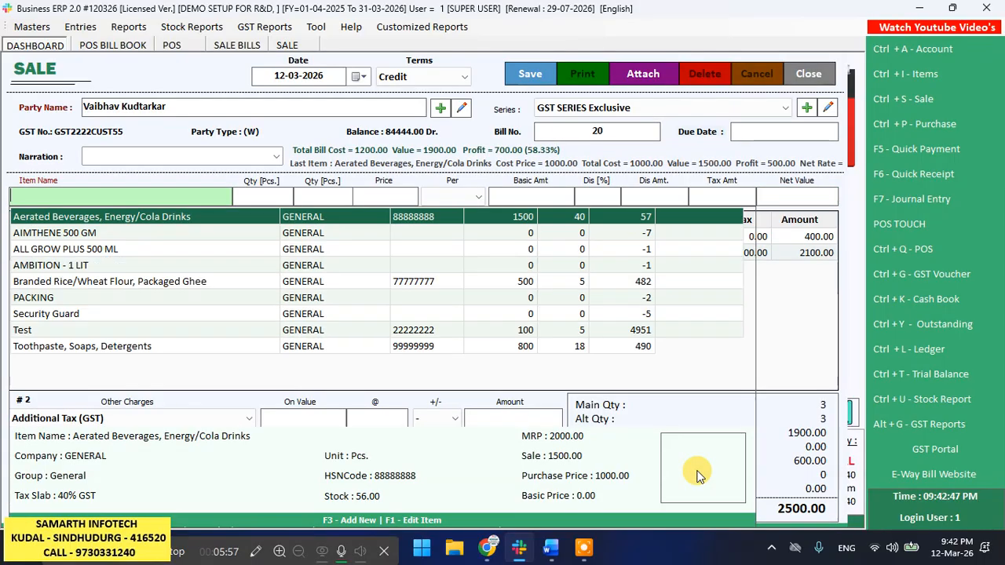
- Add the item Branded Rice/Wheat Flour, Packaged Ghee to the sale bill with quantity 2 pieces at its default price of 500
key("Down")
key("Down")
key("Down")
key("Down")
key("Return")
key("Return")
type("2")
key("Return")
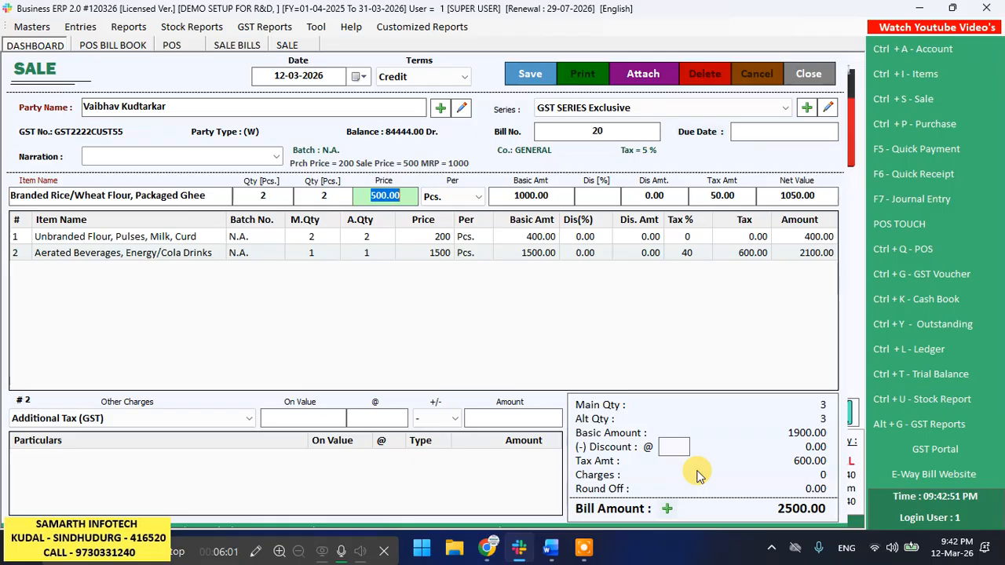
key("Return")
key("Return")
key("Return")
key("Return")
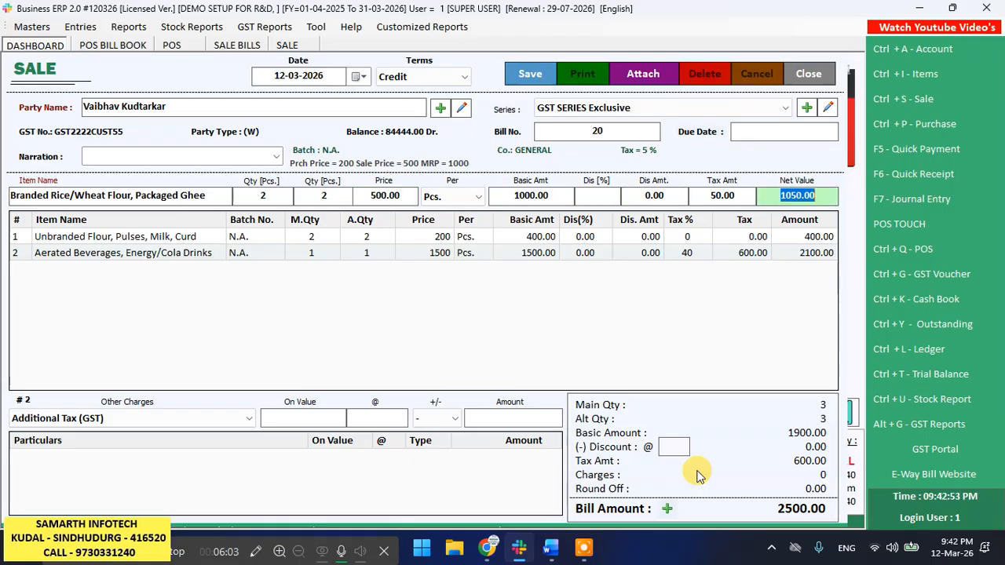
key("Return")
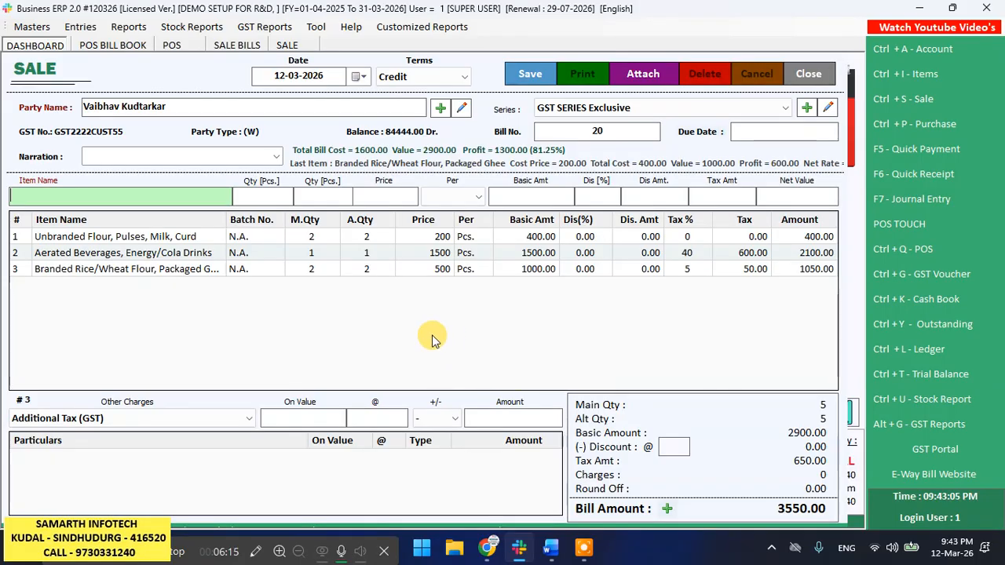
- Save the credit sale bill and agree to print it
left_click(522, 74)
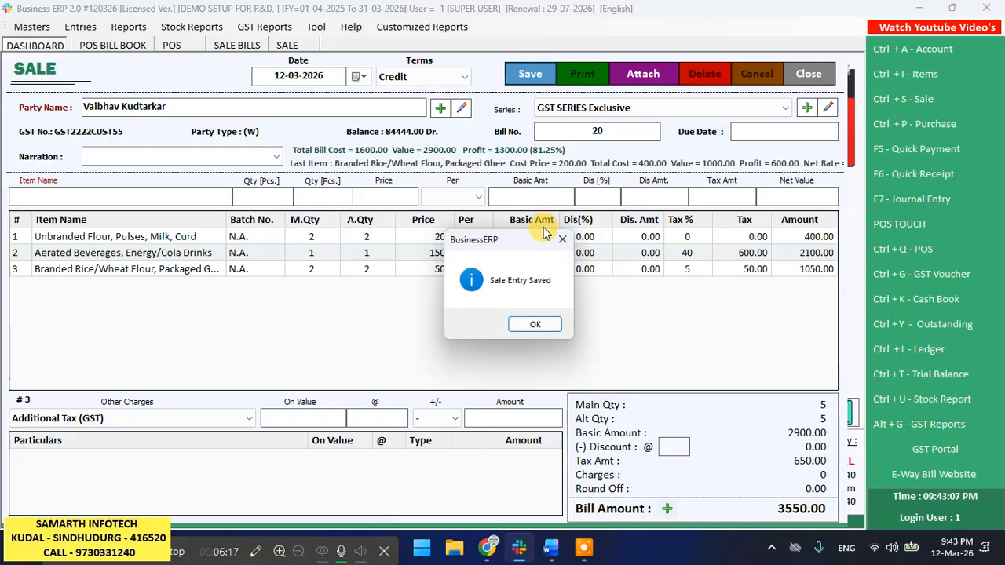
left_click(550, 327)
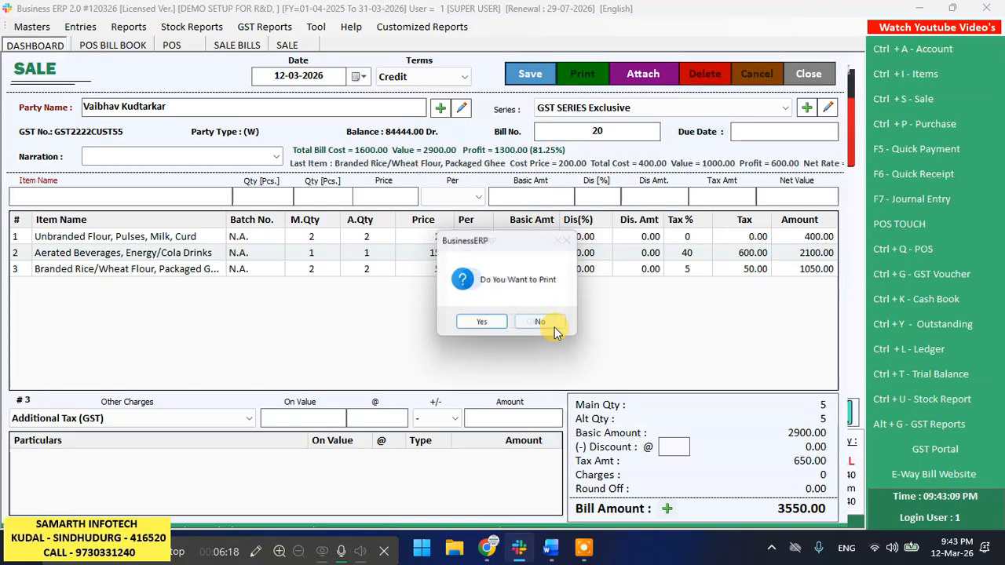
left_click(489, 323)
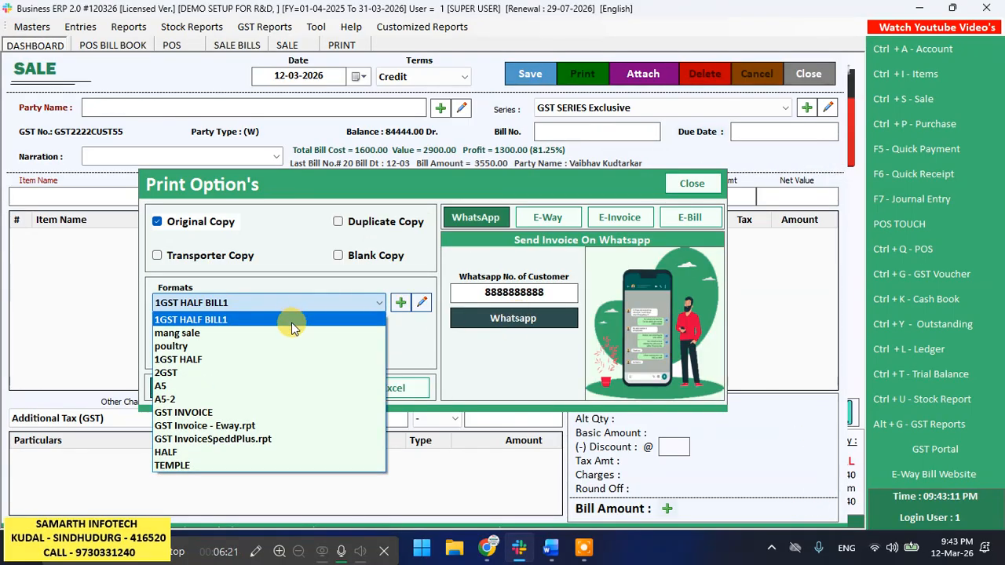
- Preview the saved bill in the 1GST HALF BILL1 format, look over the invoice and close the preview
left_click(292, 318)
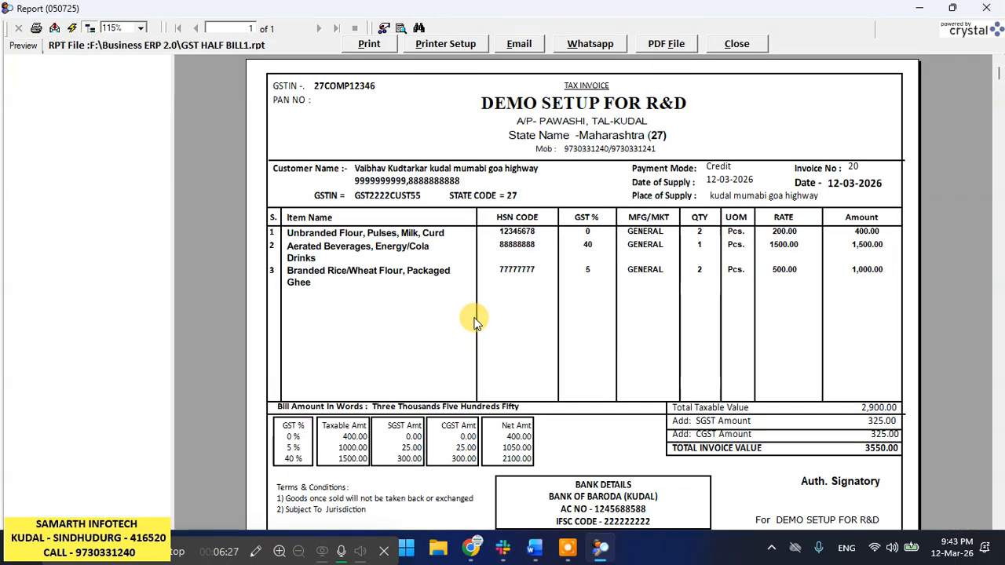
scroll(474, 320, "down", 5)
scroll(474, 318, "up", 5)
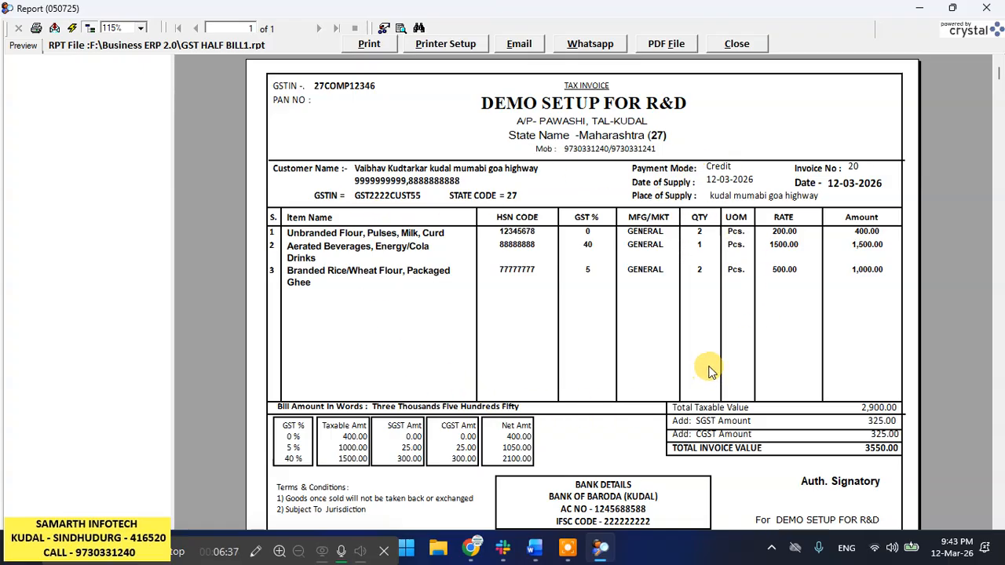
left_click(736, 44)
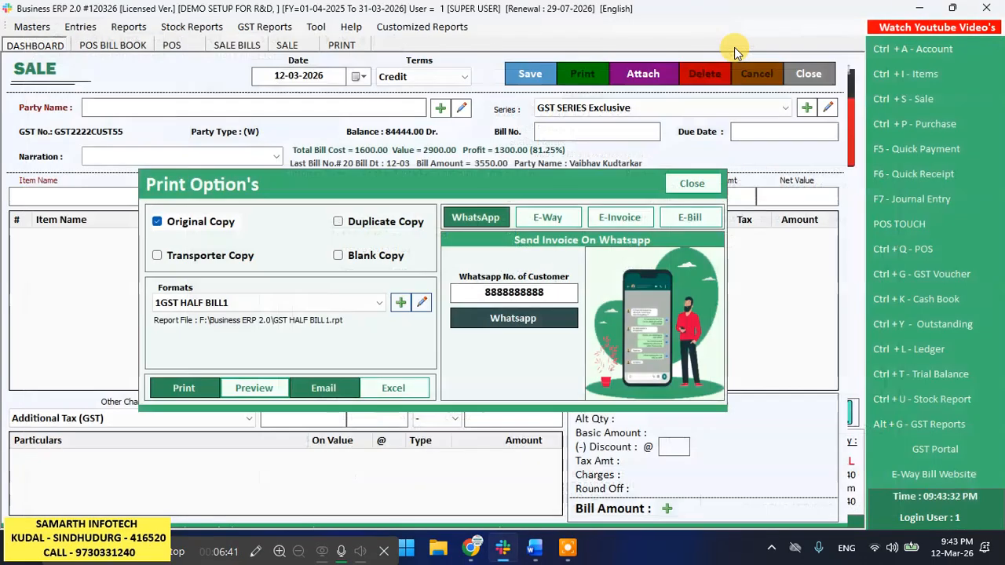
- Preview the bill in the mang sale format and close the preview
left_click(369, 302)
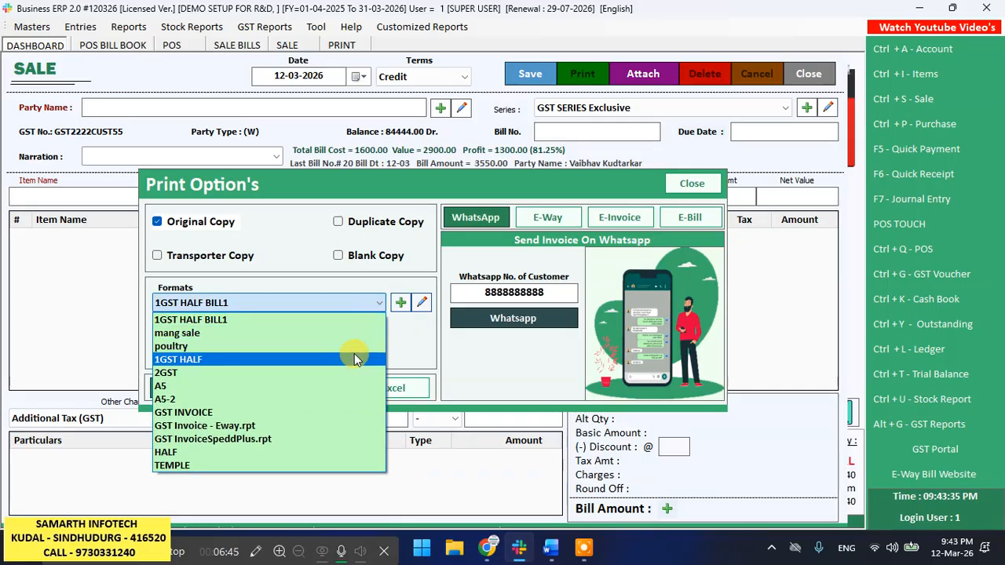
left_click(357, 333)
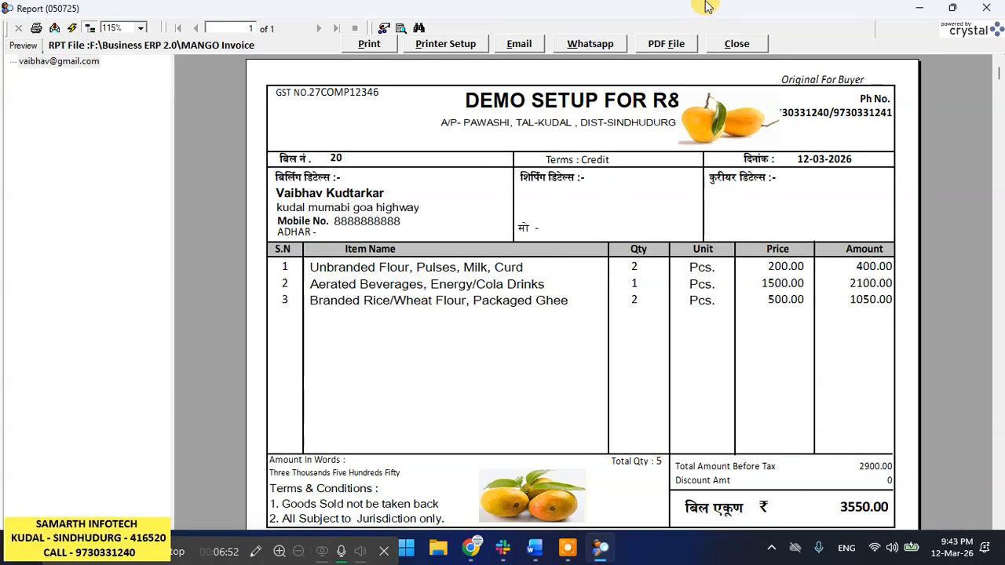
left_click(738, 43)
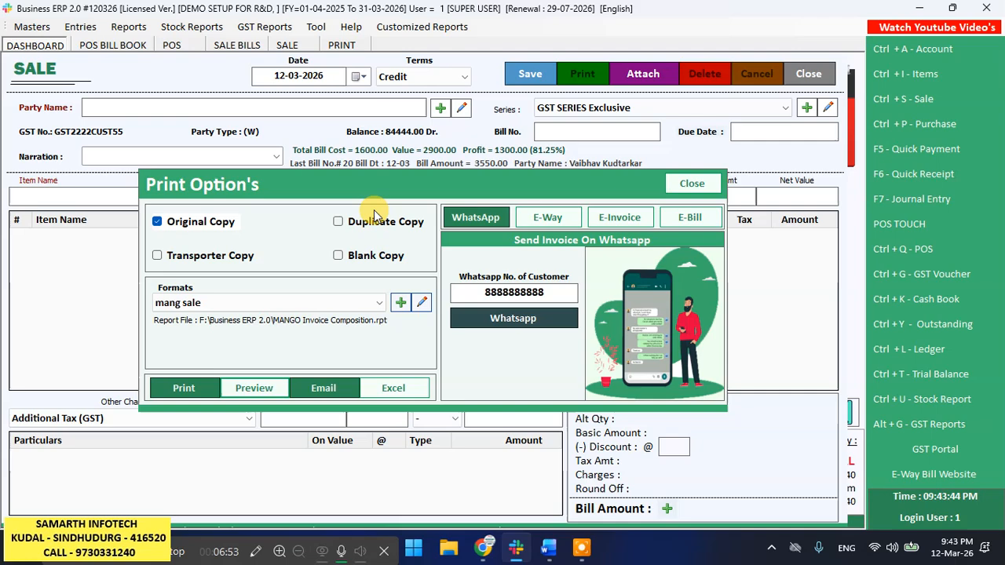
- Preview the bill in the 1GST HALF format, look over the page and close the preview
left_click(307, 299)
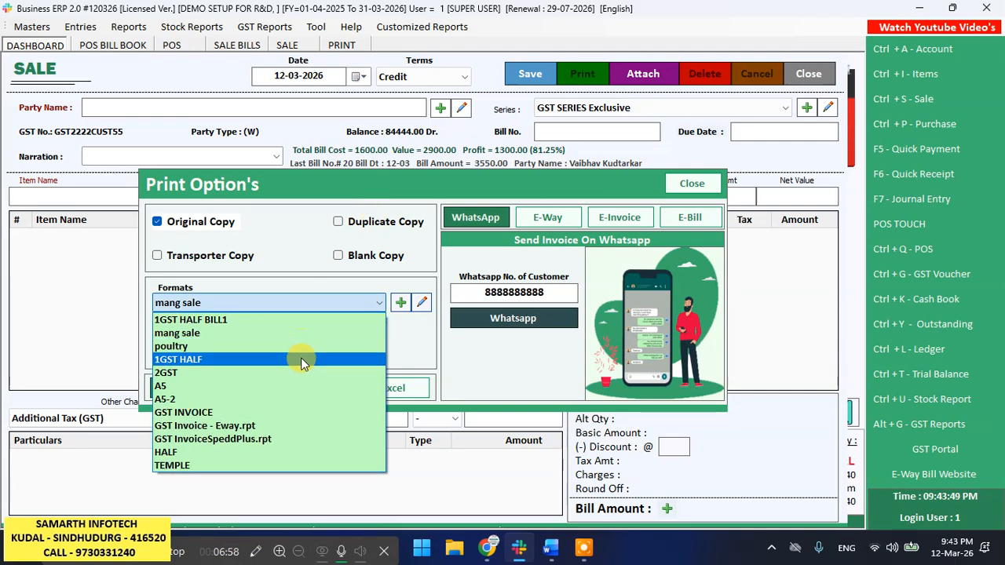
left_click(301, 359)
left_click(275, 393)
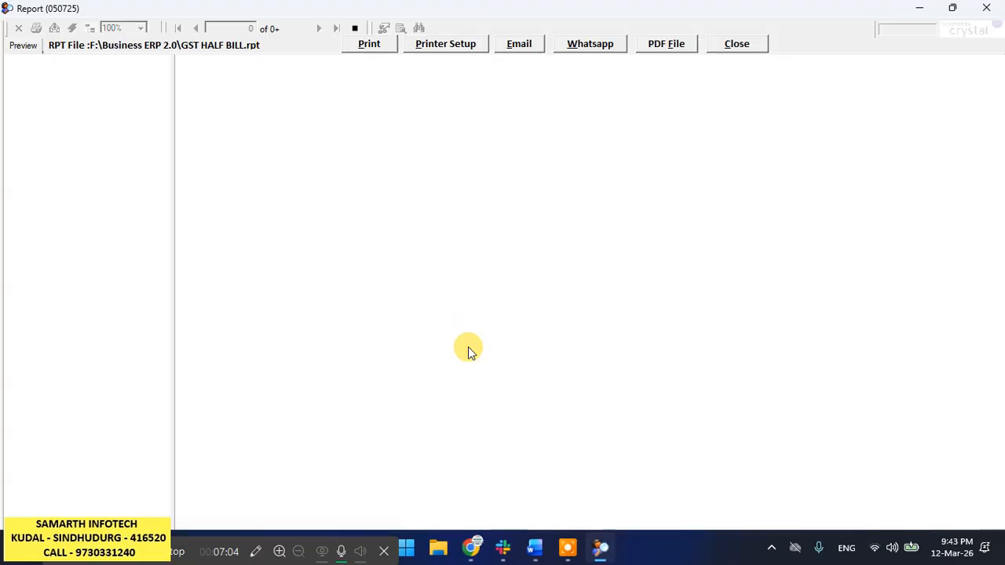
scroll(469, 349, "down", 3)
scroll(469, 349, "up", 3)
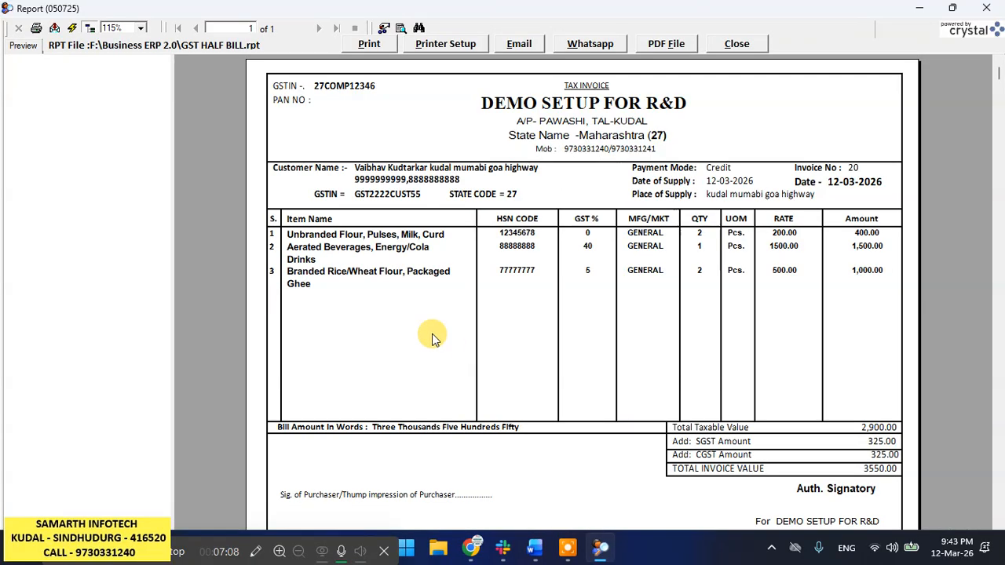
left_click(738, 44)
- Preview the bill in the full-page GST INVOICE format, check its tax columns and close the preview
left_click(361, 302)
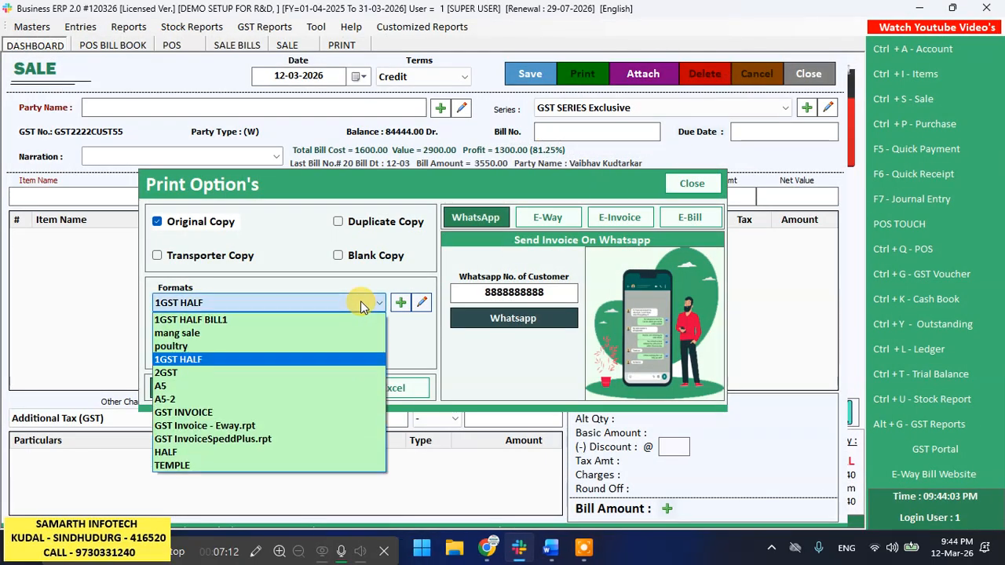
left_click(285, 410)
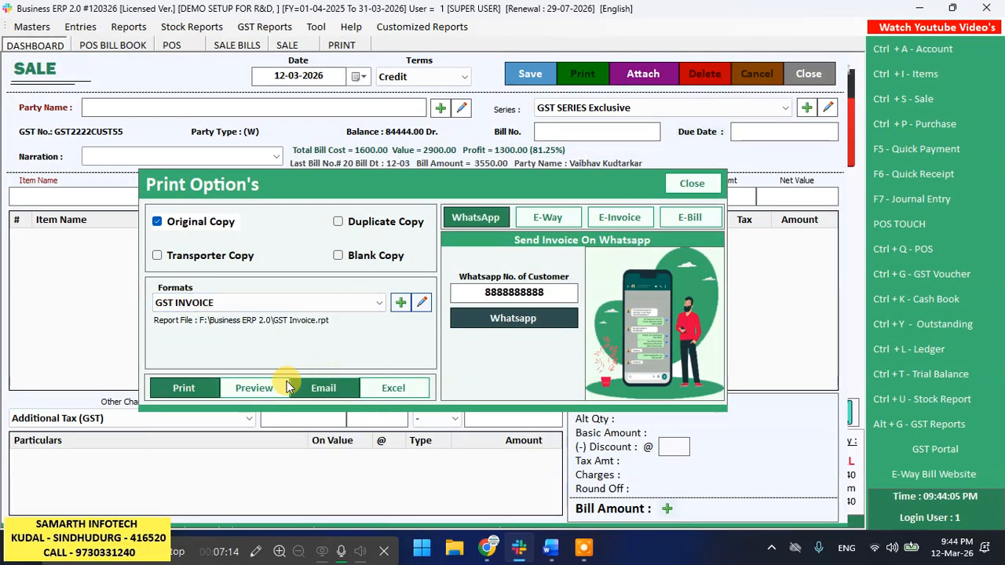
left_click(253, 397)
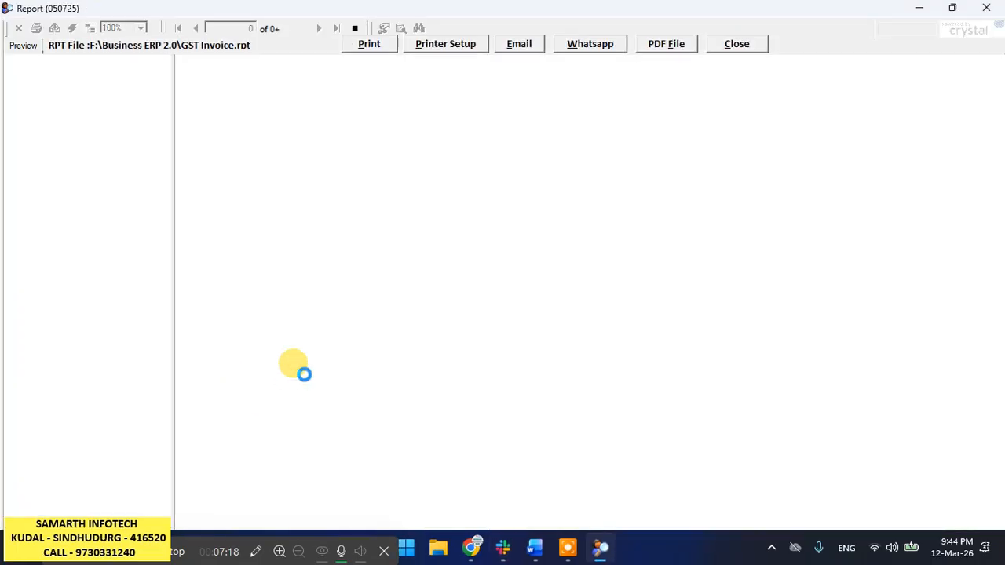
scroll(712, 236, "down", 5)
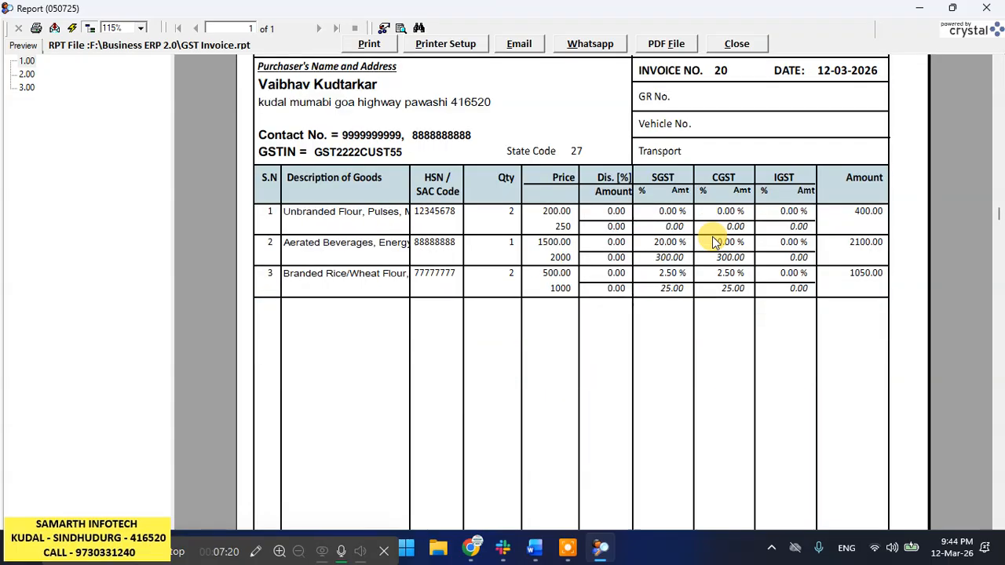
scroll(714, 245, "up", 3)
scroll(711, 242, "up", 3)
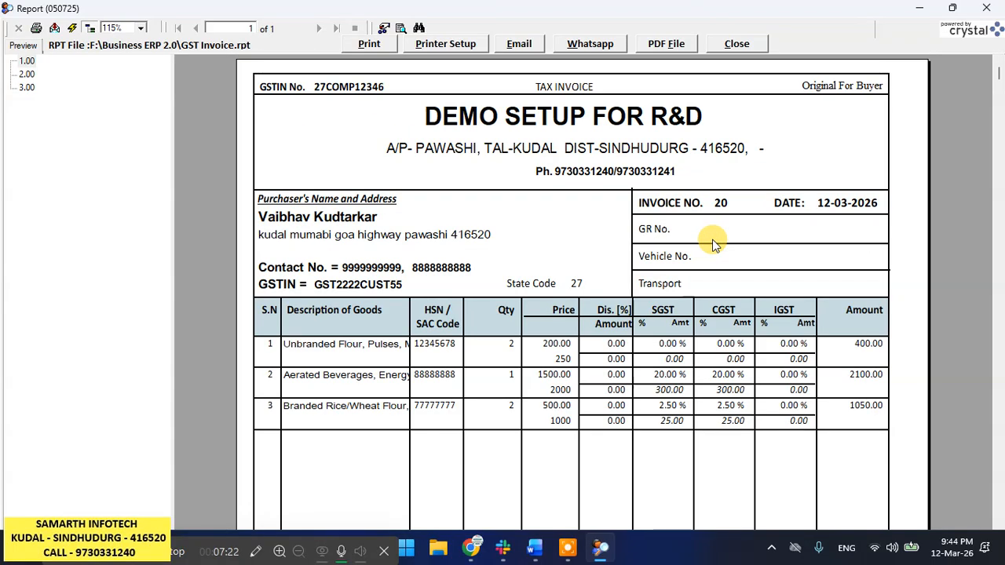
left_click(758, 45)
- Choose the A5 format, issue the invoice to the customer's WhatsApp number and review the generated report from header to grand total
left_click(361, 301)
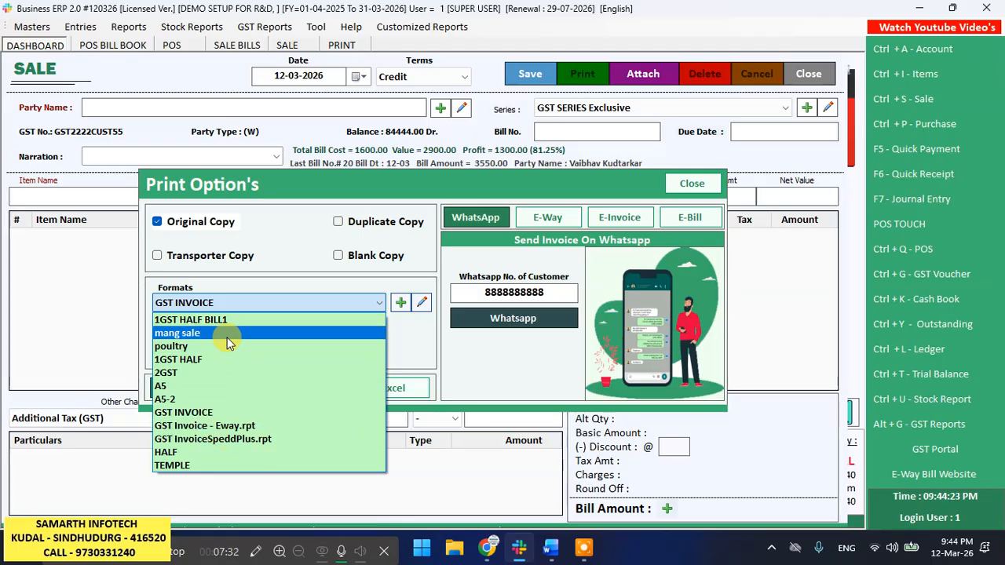
left_click(197, 386)
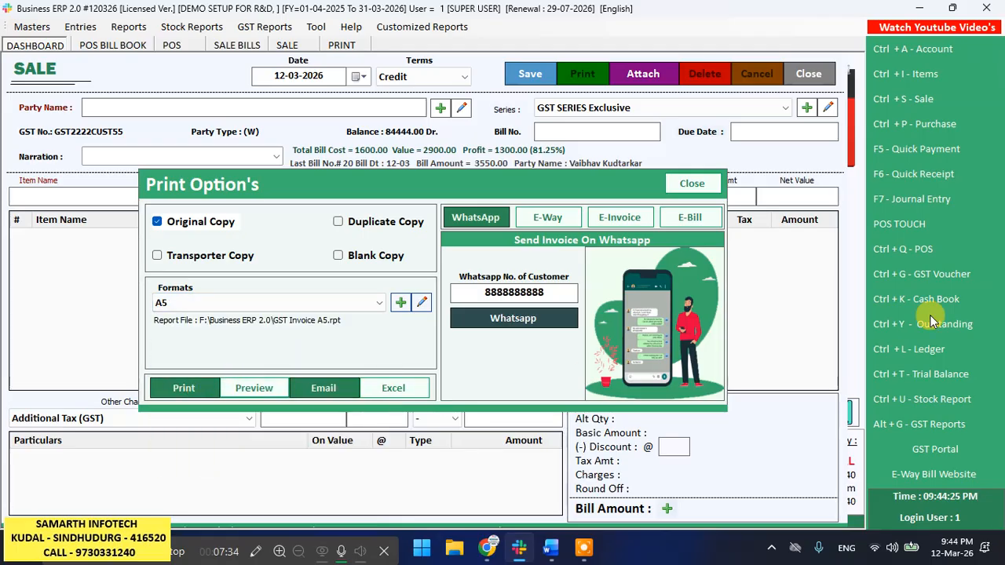
left_click(520, 321)
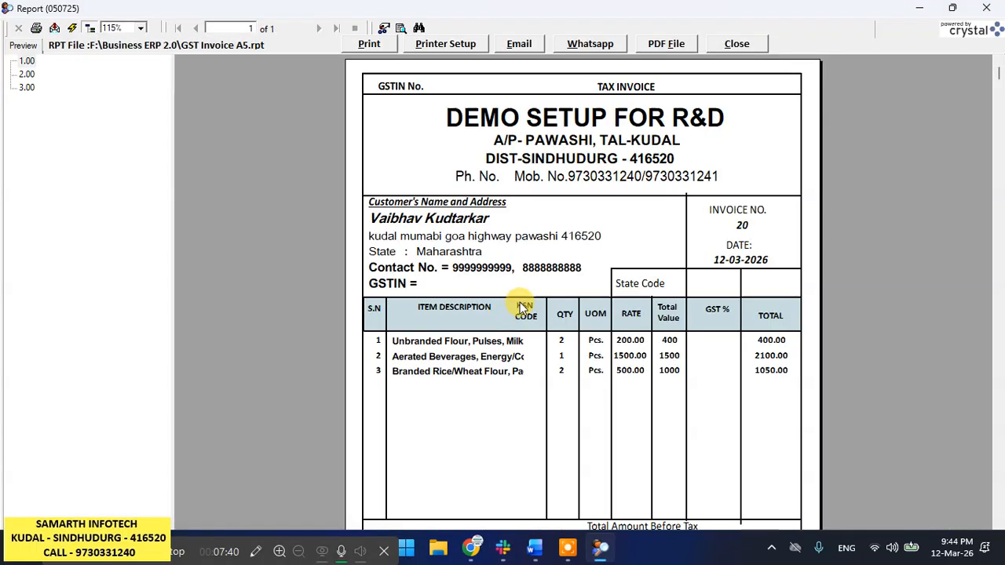
scroll(518, 308, "down", 5)
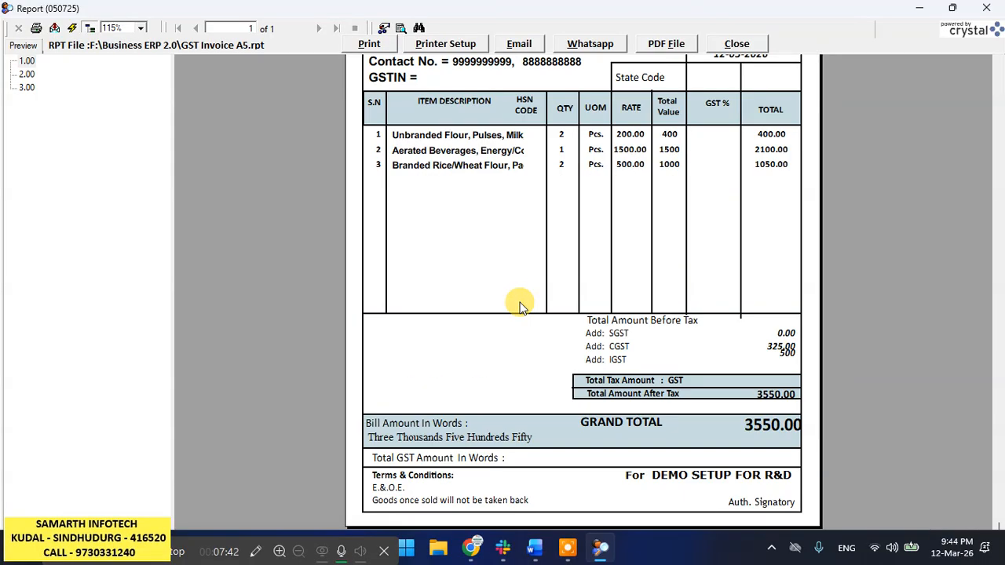
scroll(518, 306, "up", 5)
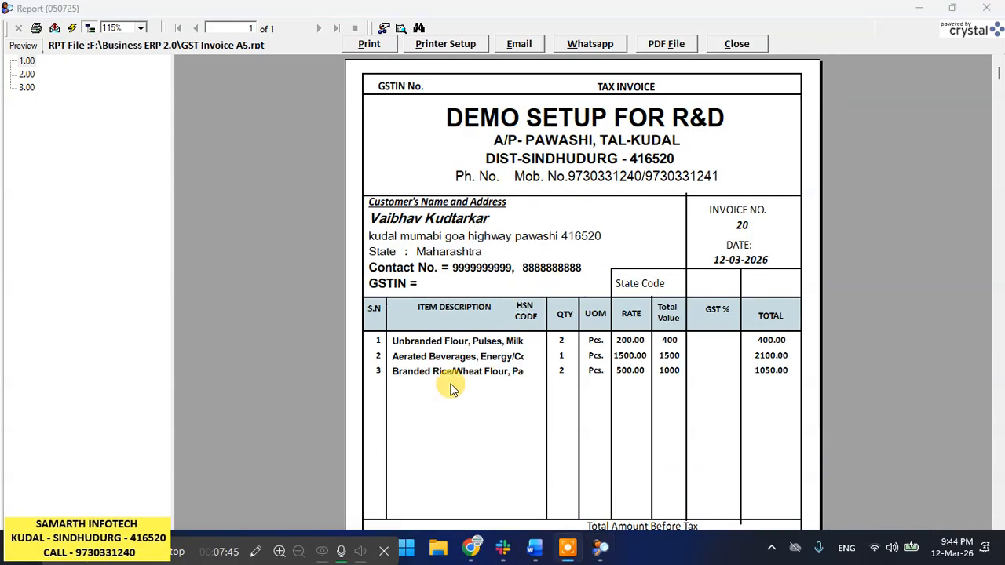
scroll(605, 325, "down", 5)
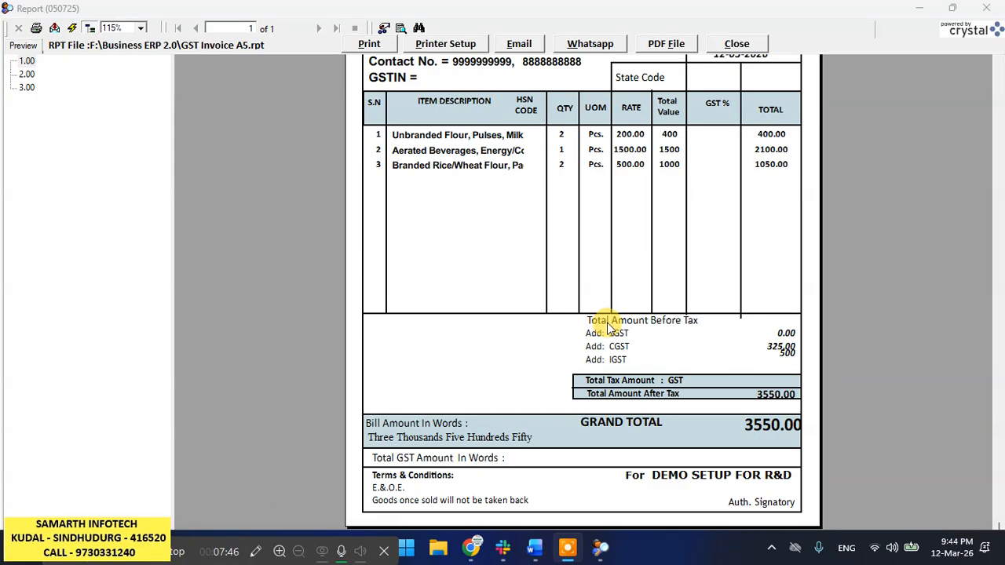
scroll(606, 325, "up", 5)
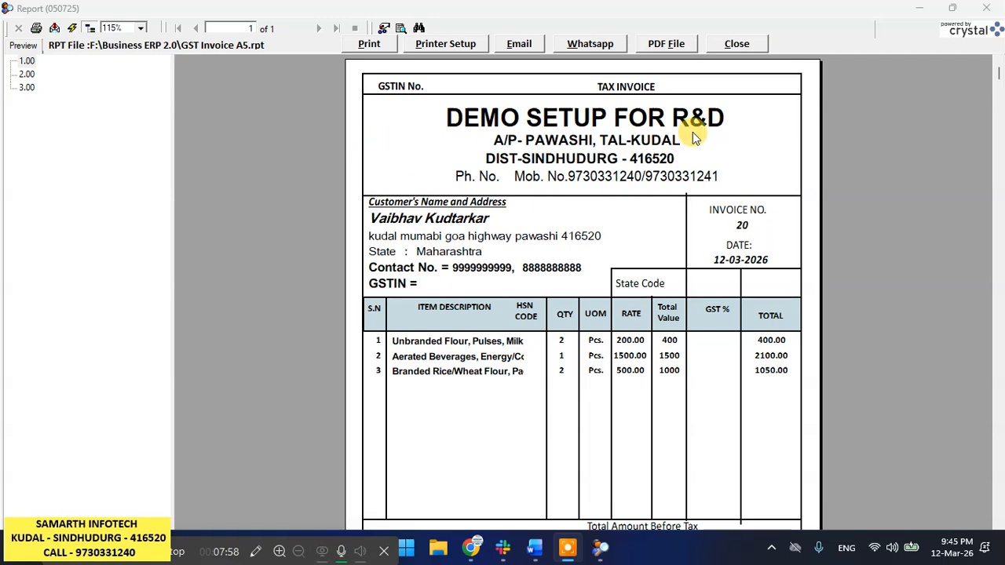
scroll(700, 312, "down", 5)
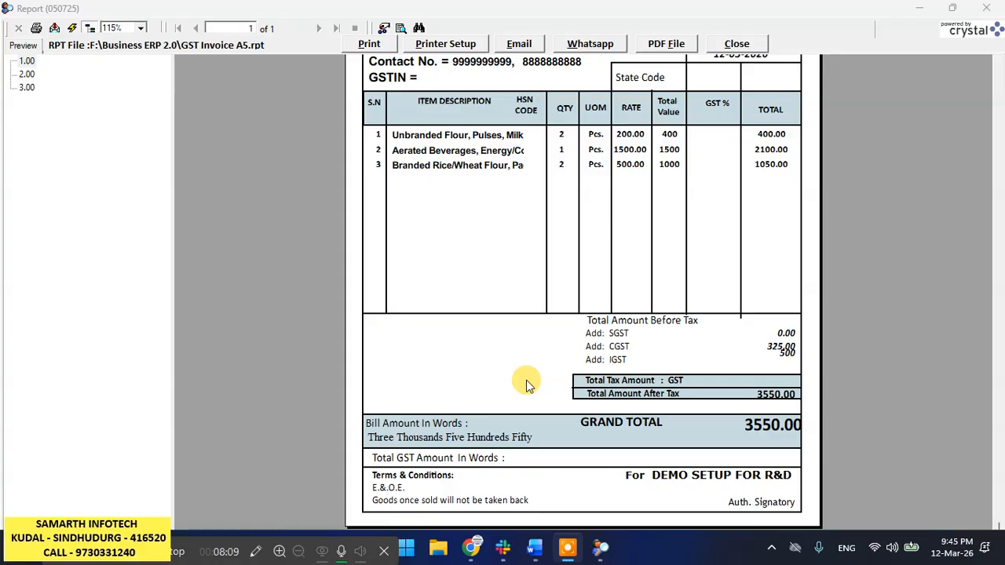
- Close the A5 report, the print options and the open sale and POS windows, cancelling the blank POS entry
left_click(738, 45)
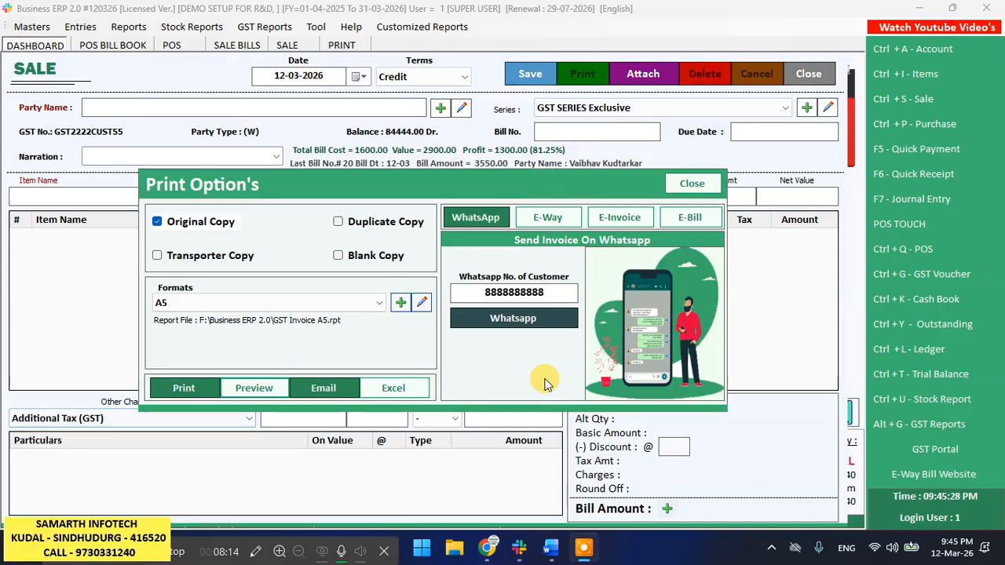
left_click(694, 185)
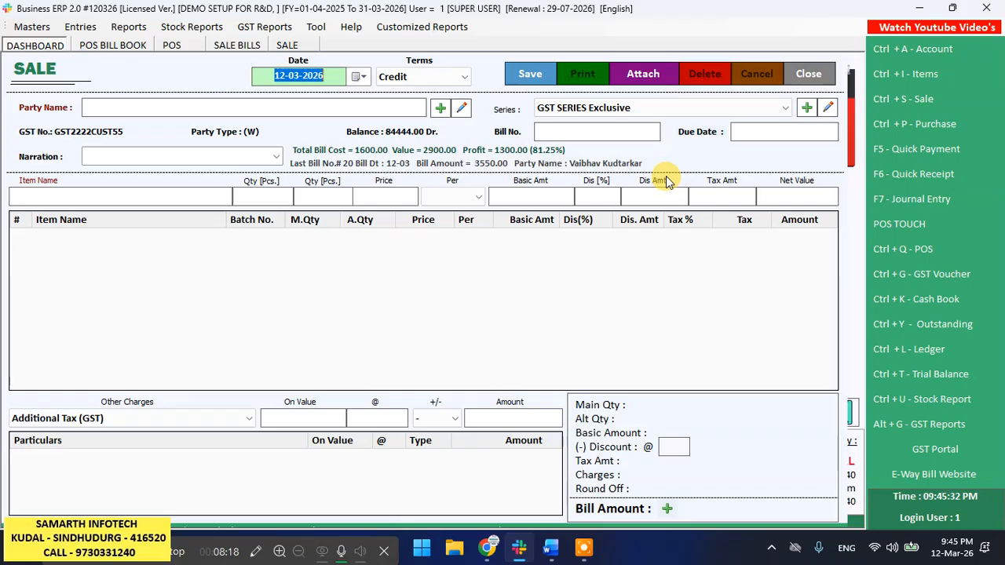
left_click(809, 74)
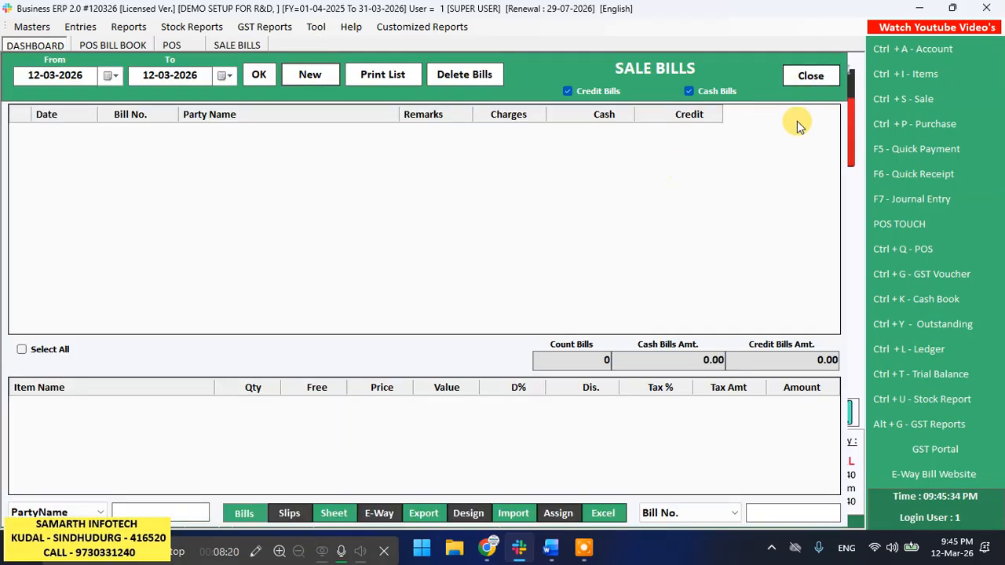
left_click(814, 76)
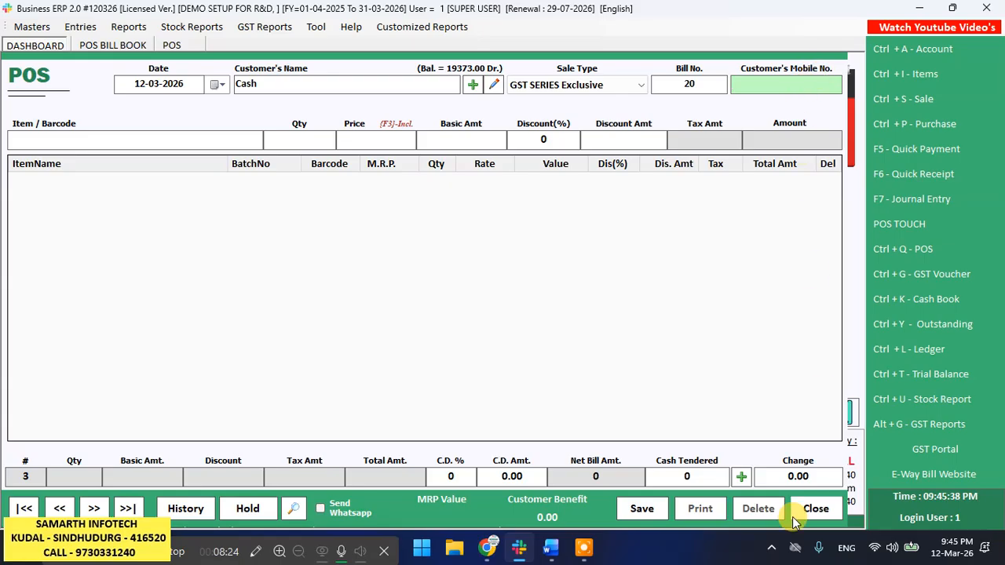
left_click(817, 509)
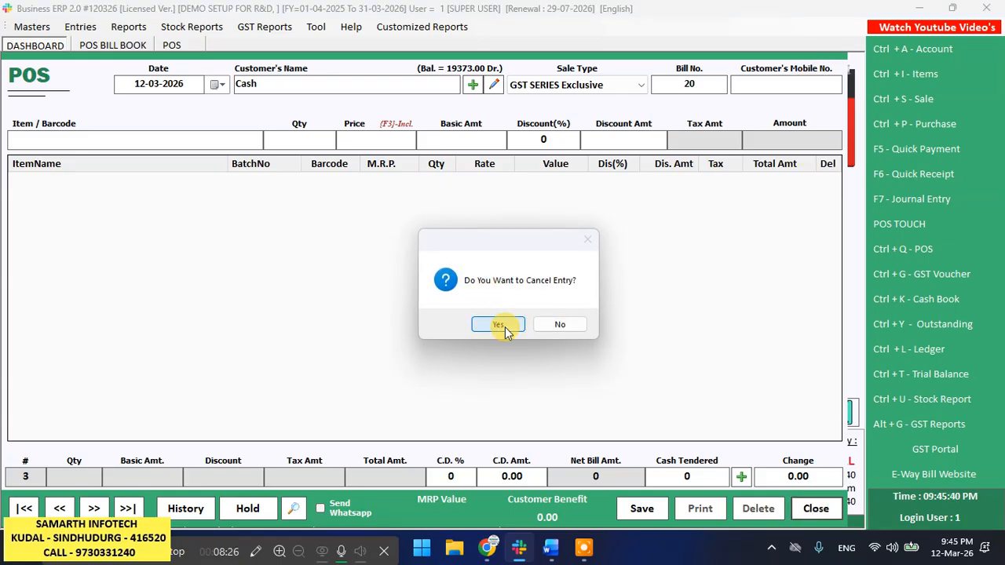
left_click(505, 329)
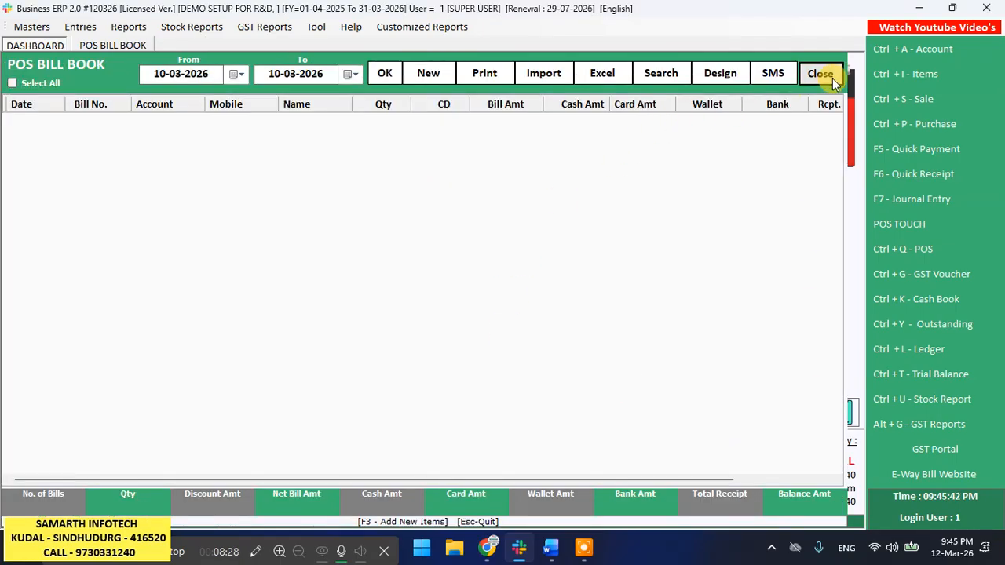
left_click(830, 78)
- List the sale bills and the POS bills for 12-03-2026
left_click(927, 99)
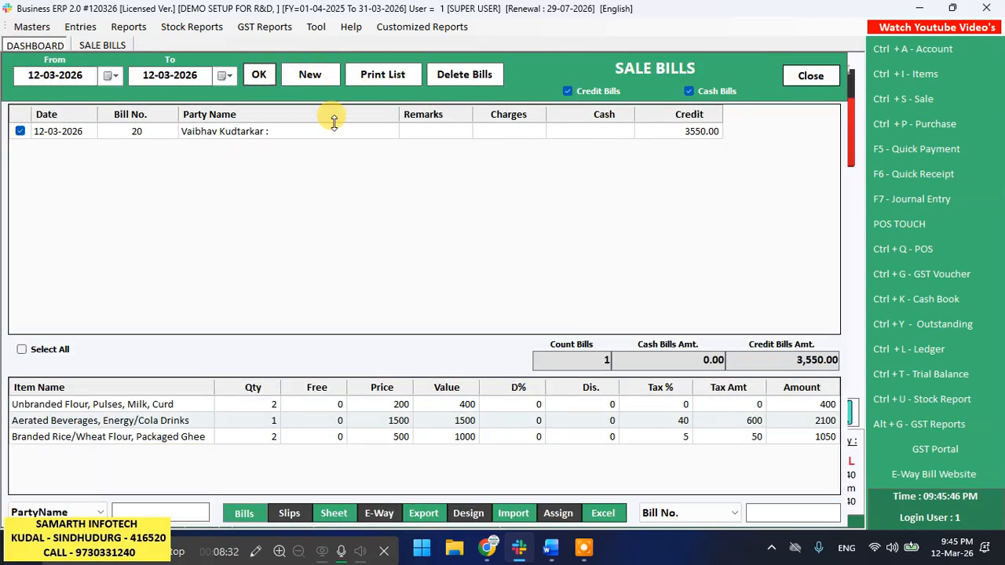
left_click(161, 74)
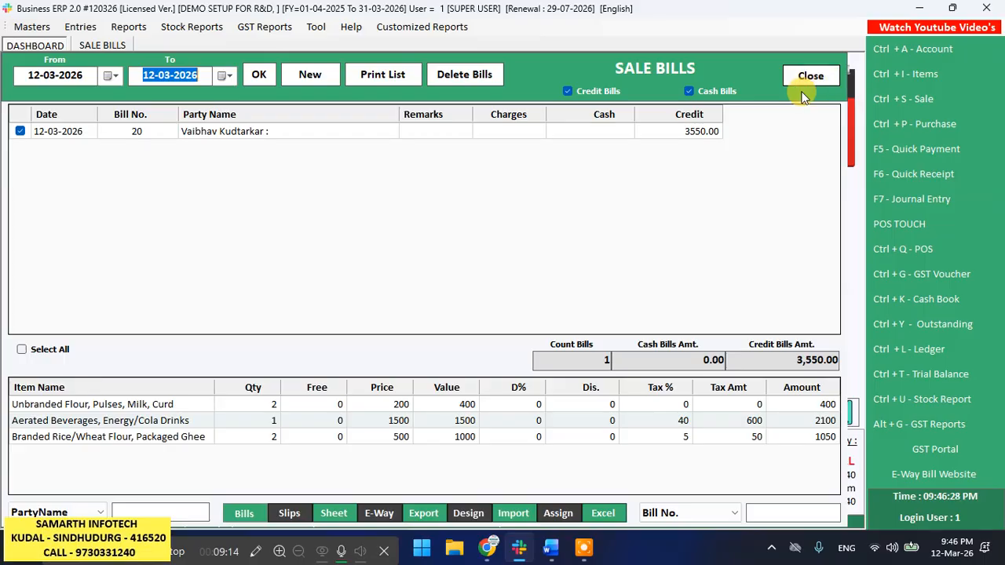
left_click(977, 244)
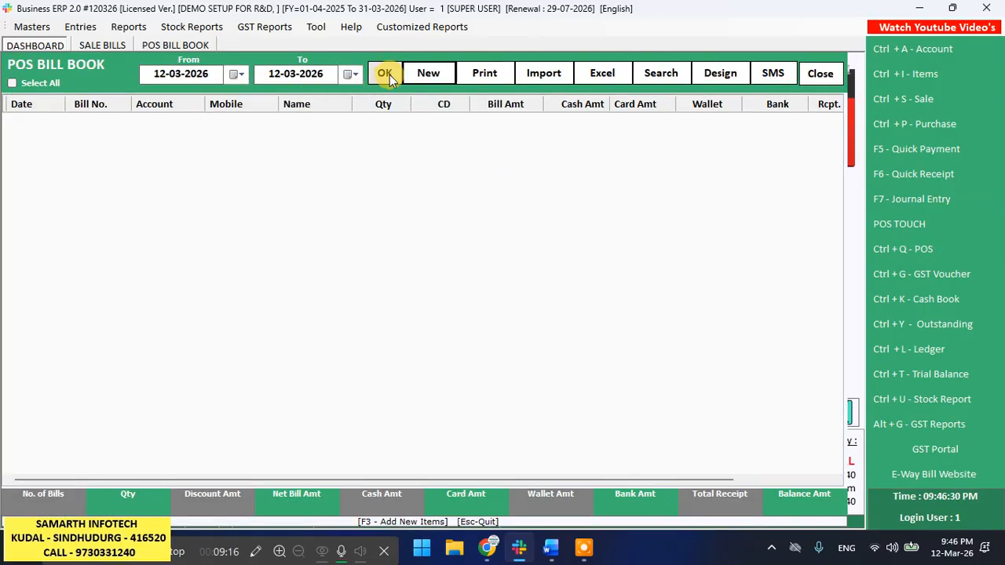
left_click(386, 74)
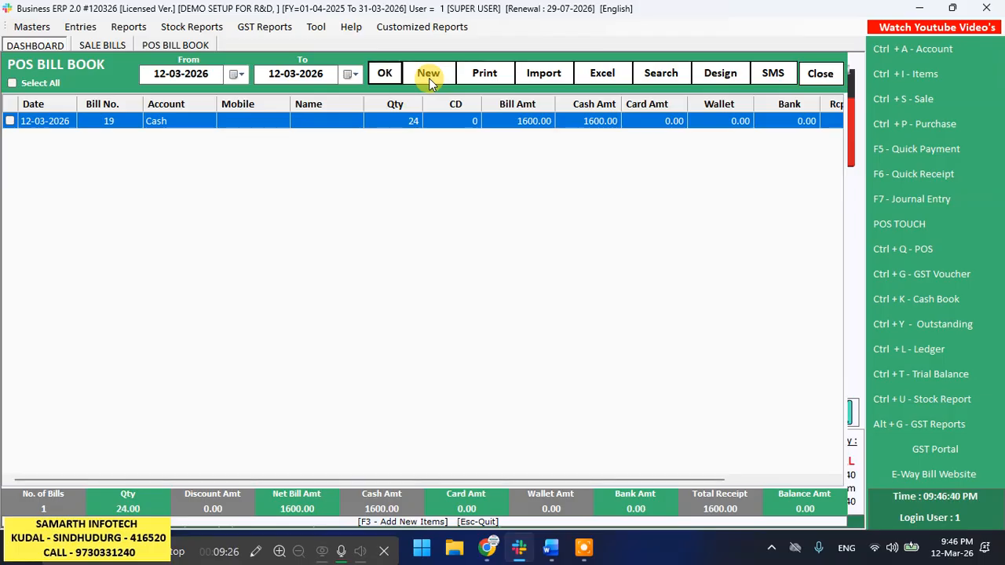
- Start a new POS bill and add 20 of श्रीखंड 1 किलो at a price of 150
left_click(429, 77)
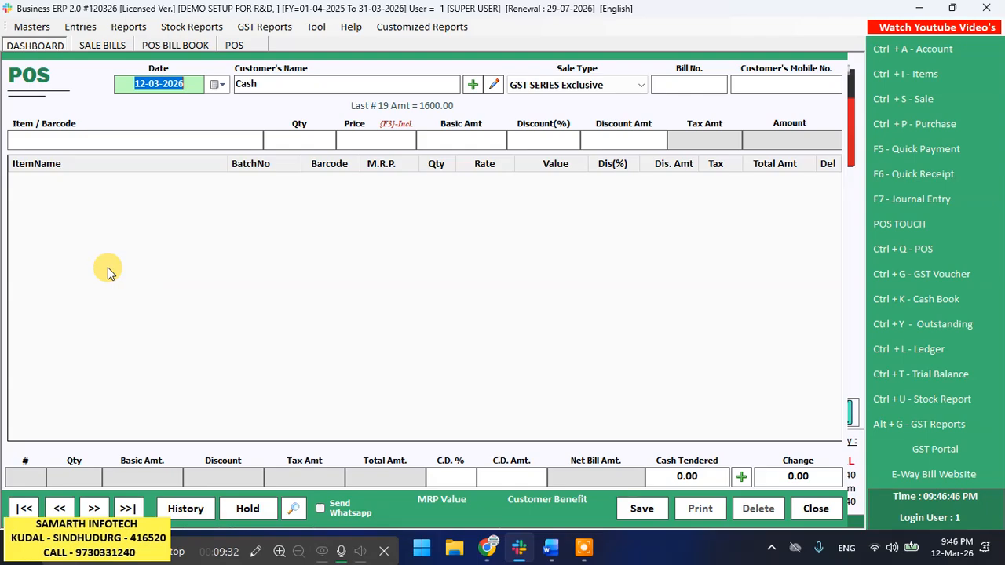
left_click(143, 136)
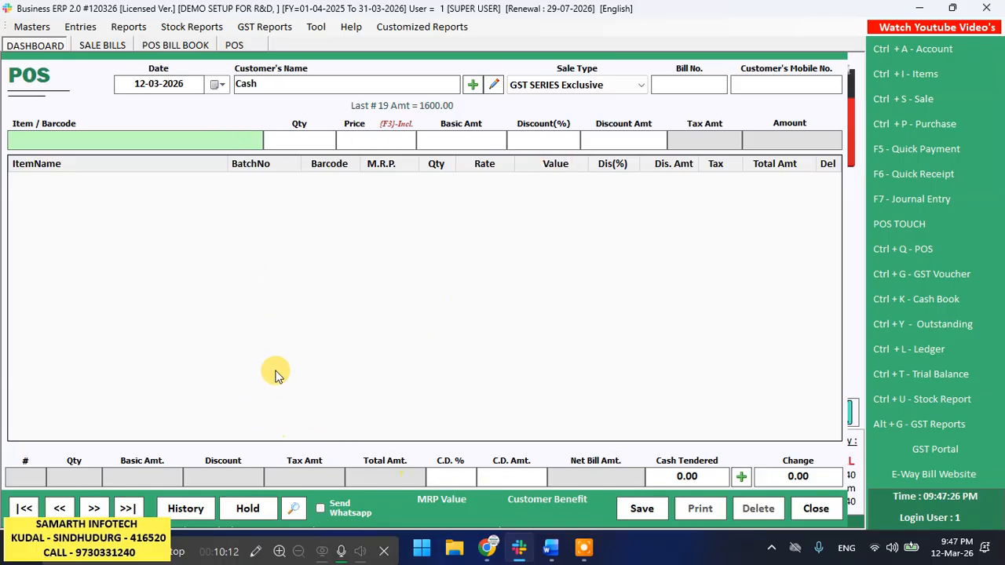
type("\\")
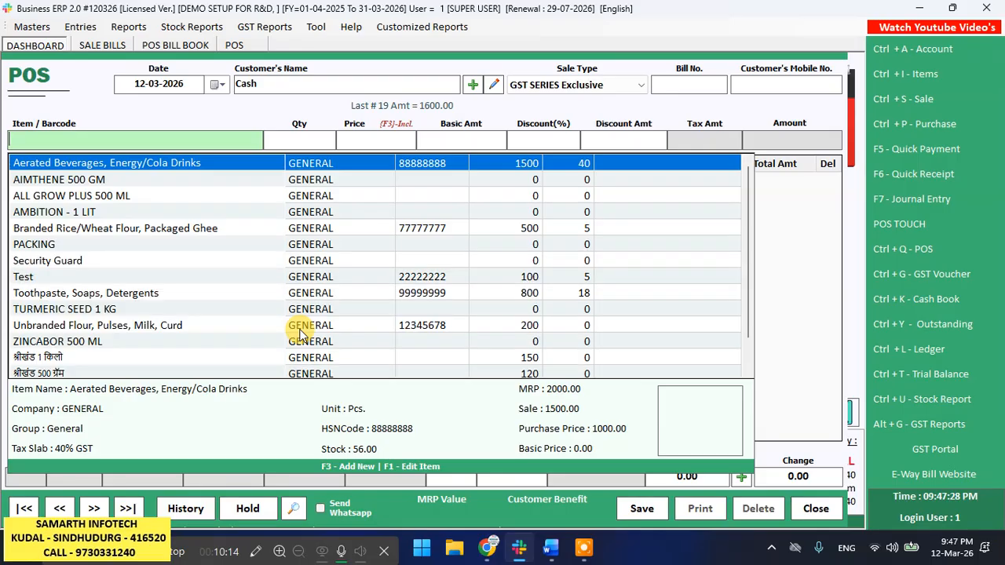
key("Down")
key("Down")
key("Down")
key("Down")
key("Down")
key("Down")
key("Down")
key("Down")
key("Down")
key("Down")
key("Down")
key("Down")
key("Down")
key("Down")
key("Down")
key("Down")
key("Up")
key("Up")
key("Up")
key("Return")
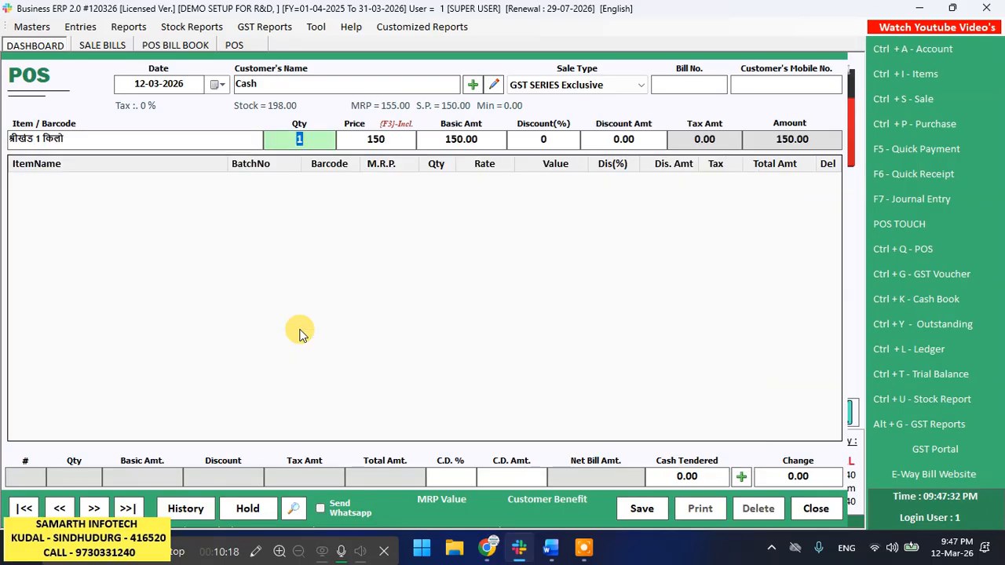
key("Return")
key("Return")
key("Return")
key("Return")
key("Return")
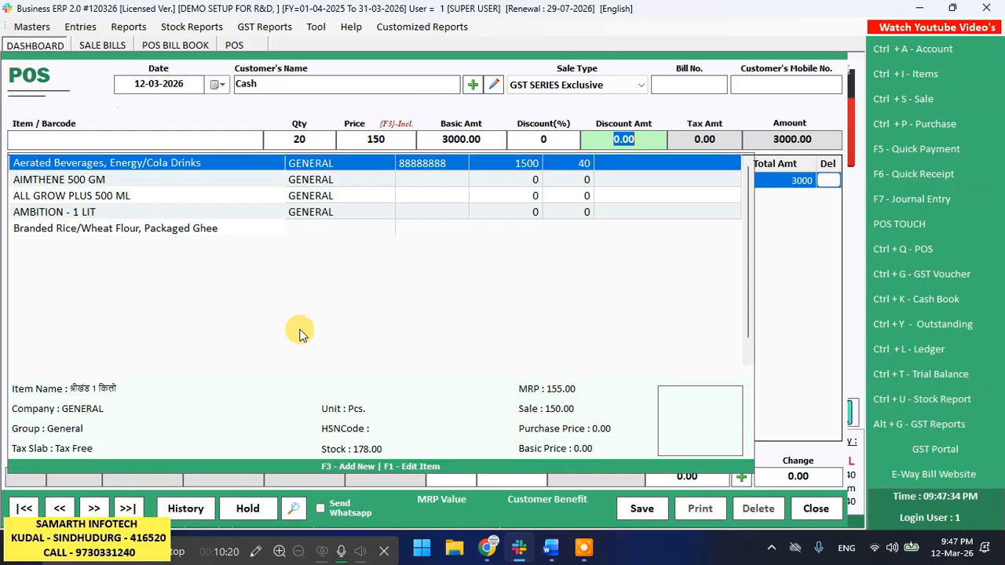
- Add TURMERIC SEED 1 KG to the bill with quantity 10 and price 200, and dismiss the item list
key("Down")
key("Down")
key("Down")
key("Down")
key("Down")
key("Down")
key("Down")
key("Down")
key("Down")
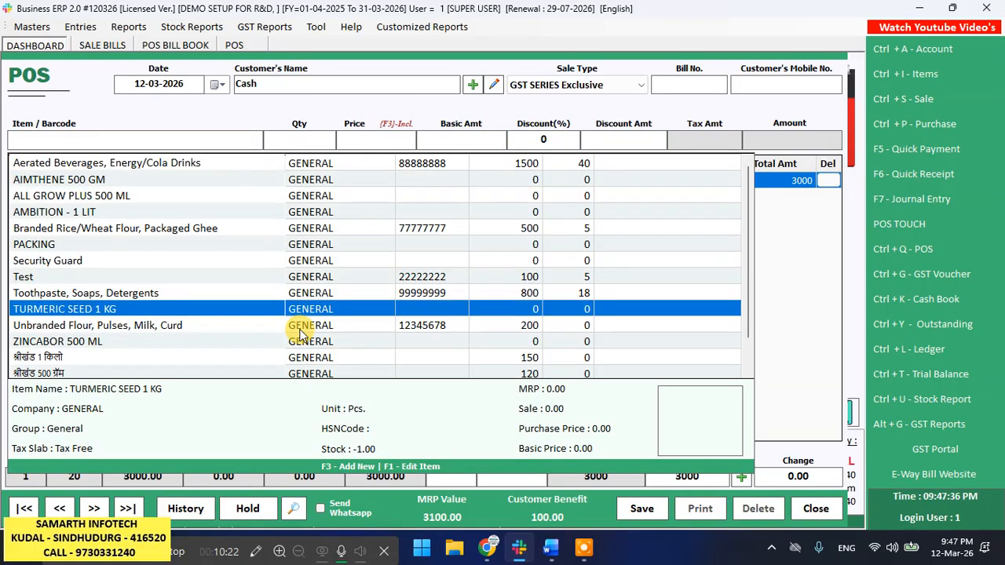
key("Return")
type("1")
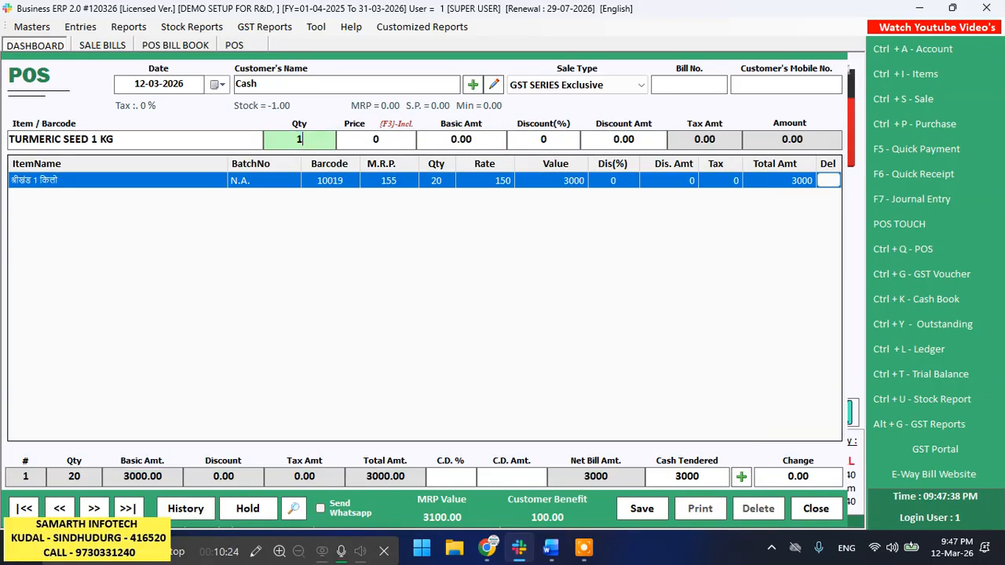
type("0")
key("Return")
type("200")
key("Return")
key("Return")
key("Return")
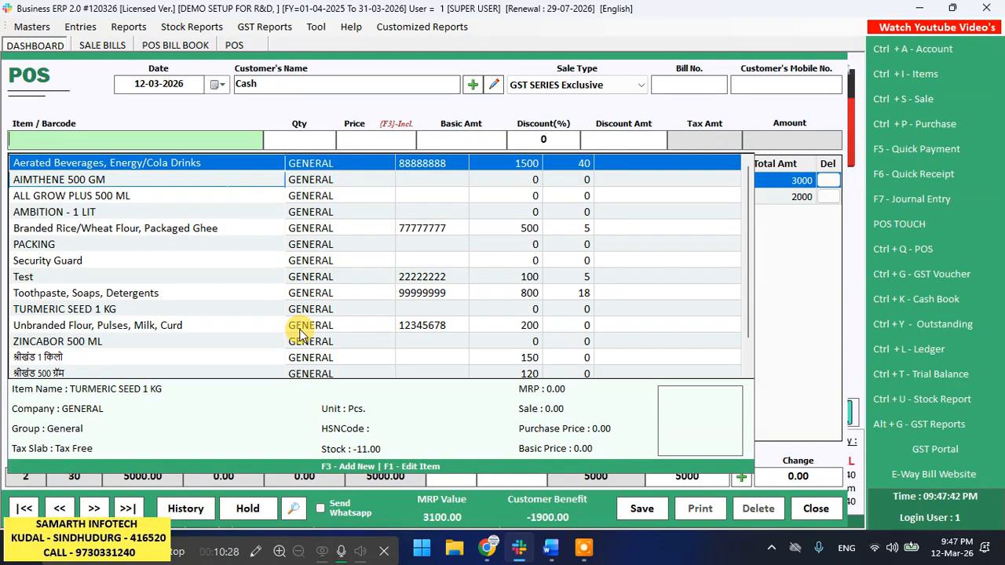
key("Escape")
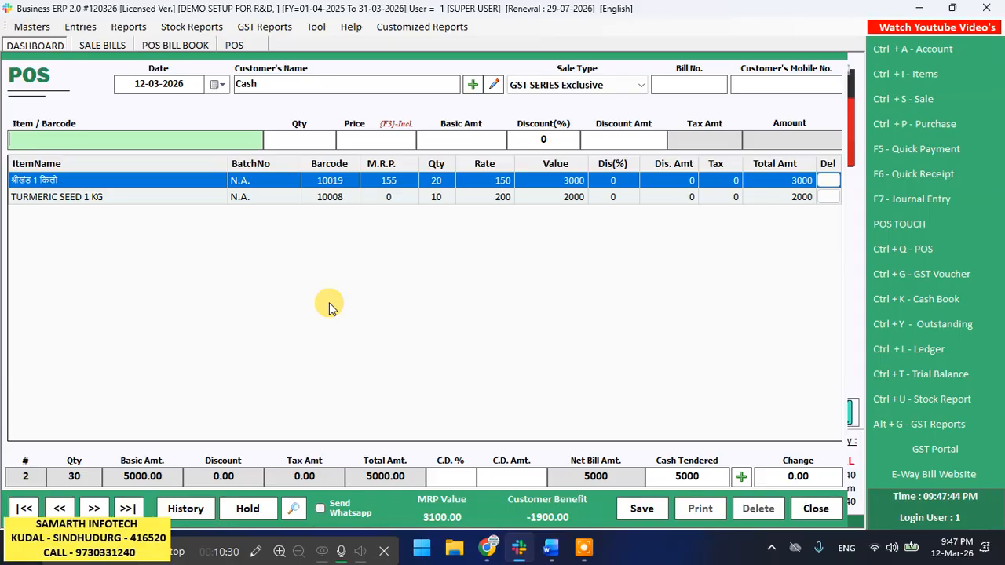
left_click(28, 136)
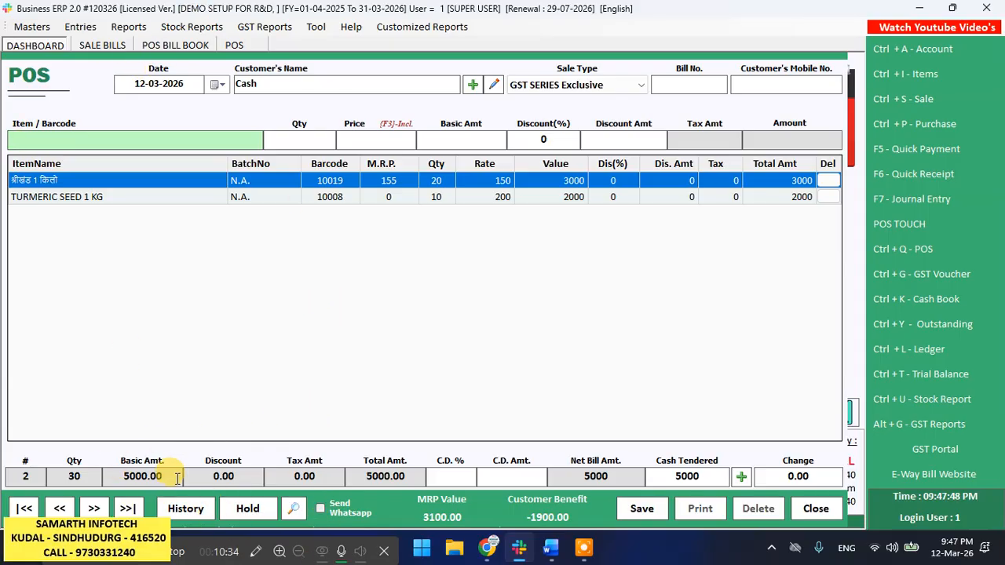
- Set the bill's payment to eWallet for the full 5000 using the Gpay account
left_click(743, 476)
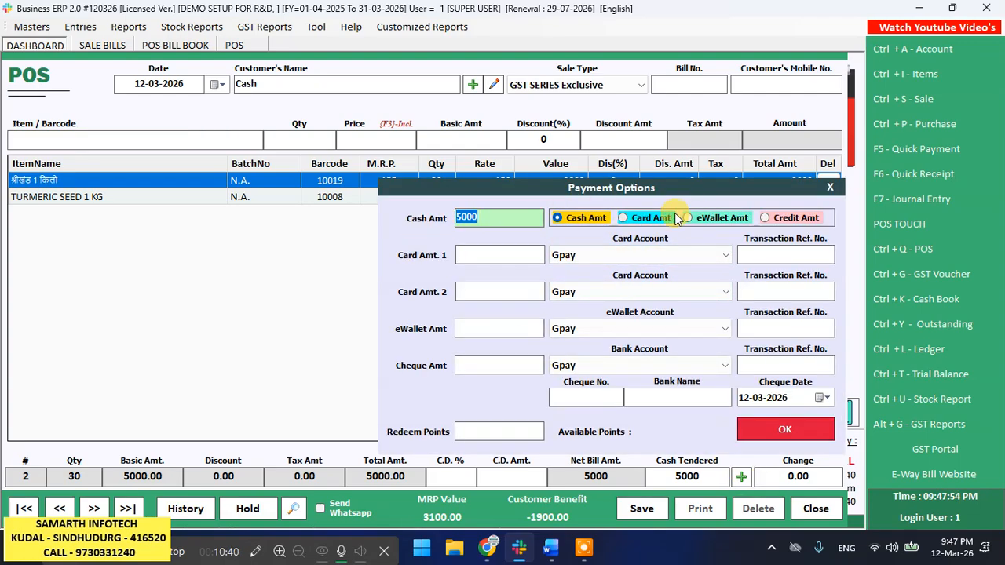
left_click(709, 223)
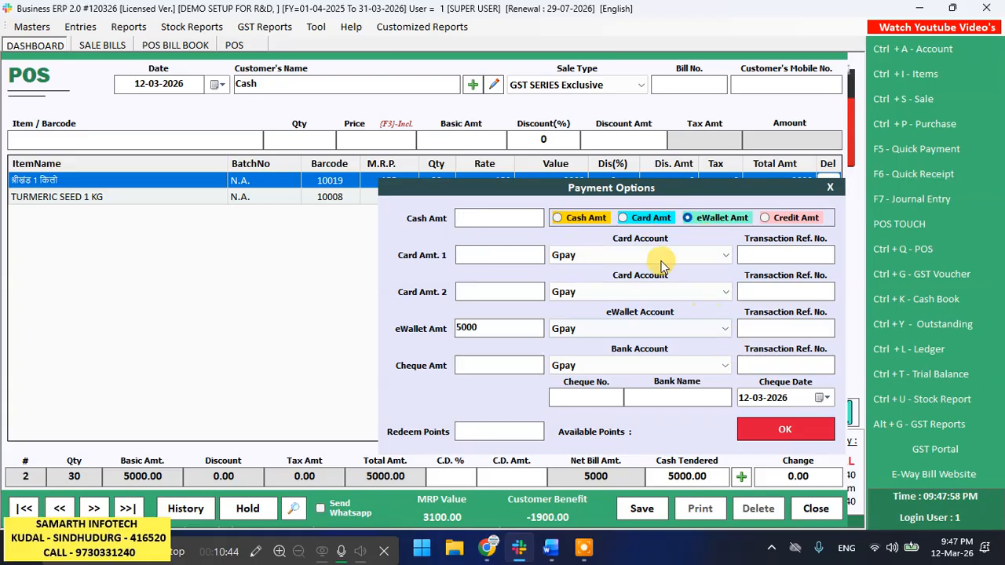
left_click(652, 332)
left_click(651, 333)
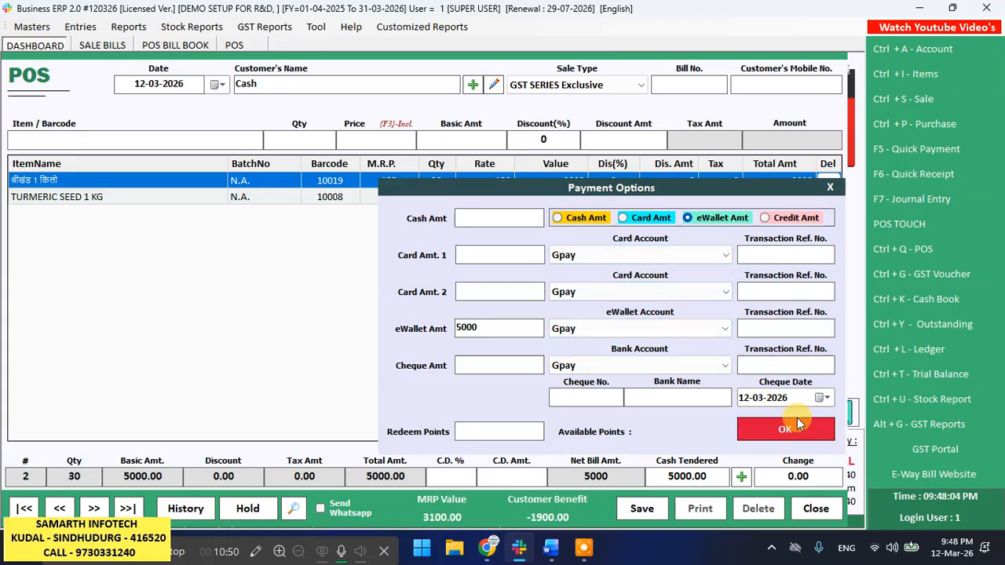
left_click(771, 434)
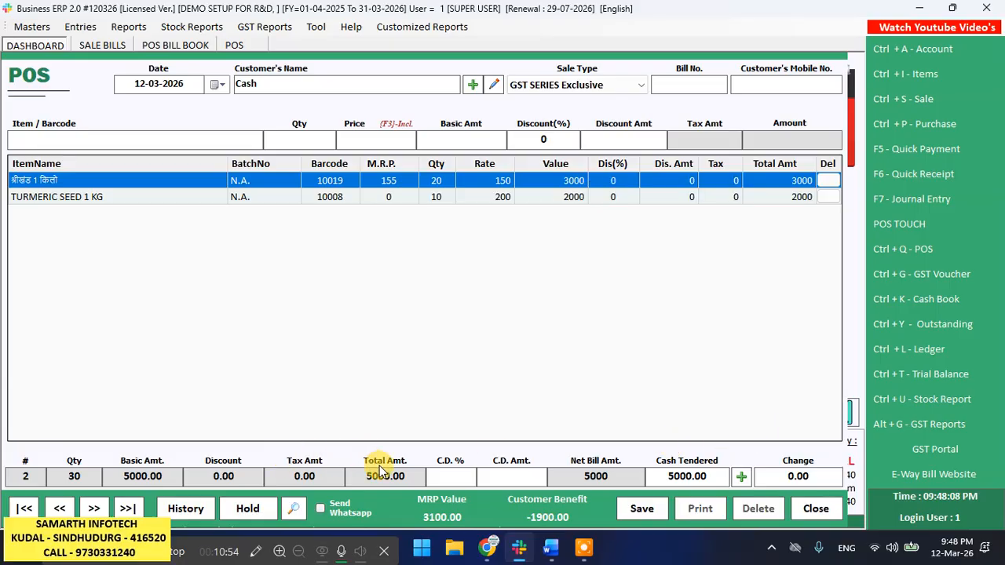
- Set the cash discount on the whole bill to 2 percent
left_click(441, 476)
type("2")
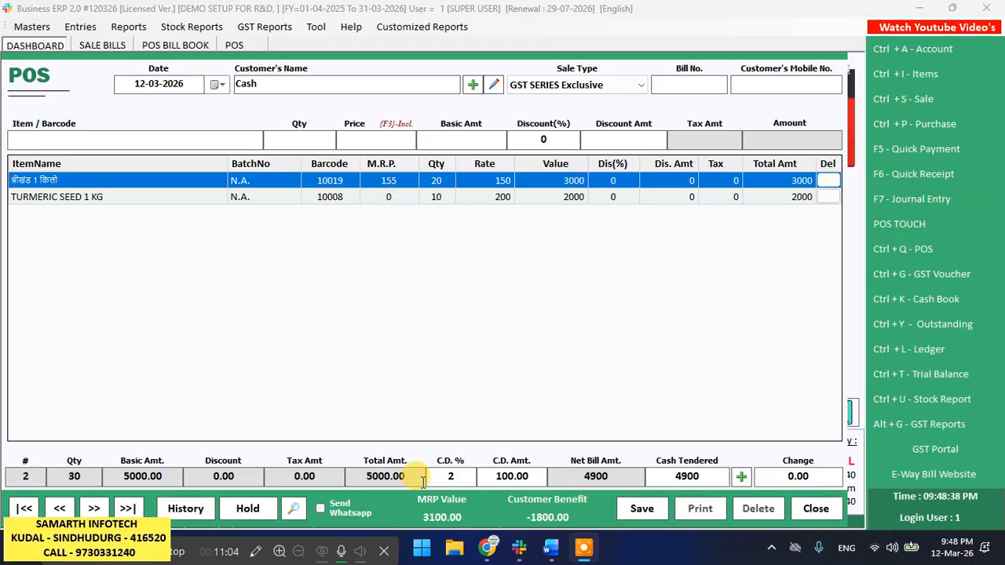
left_click(462, 477)
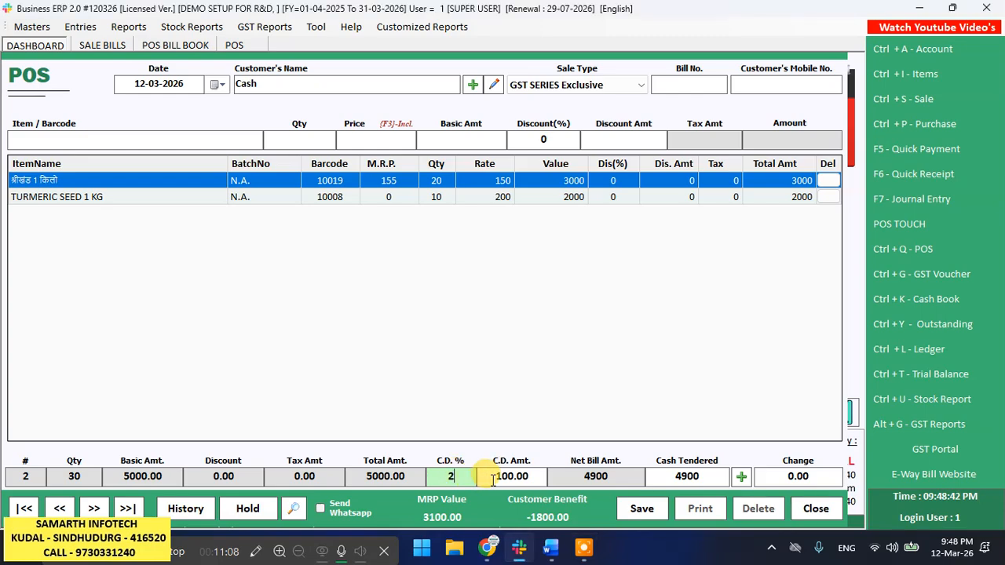
- Try to save the bill, and confirm Cash as the customer with the GST SERIES Exclusive sale type to assign the bill number
left_click(649, 516)
left_click(530, 325)
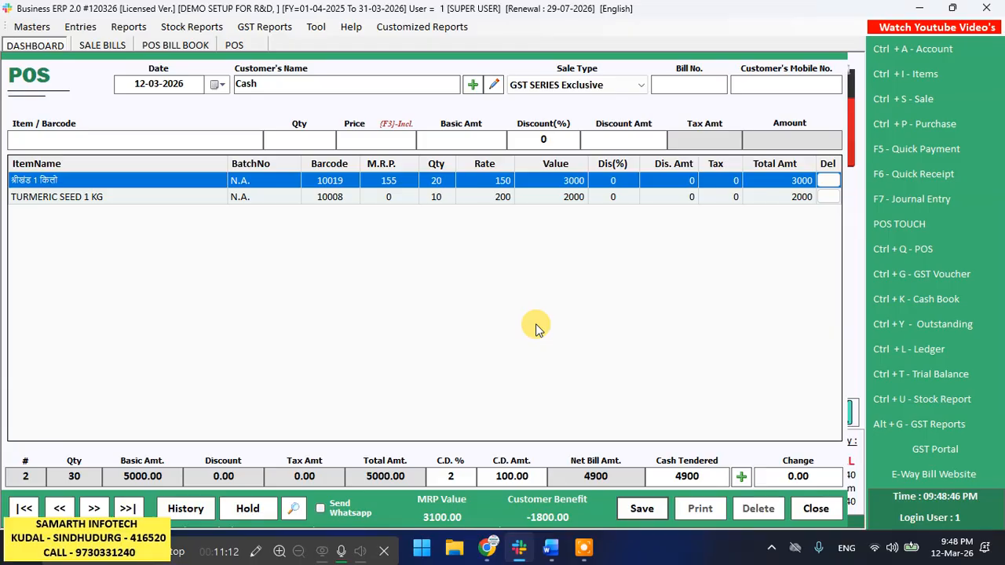
left_click(344, 90)
key("Return")
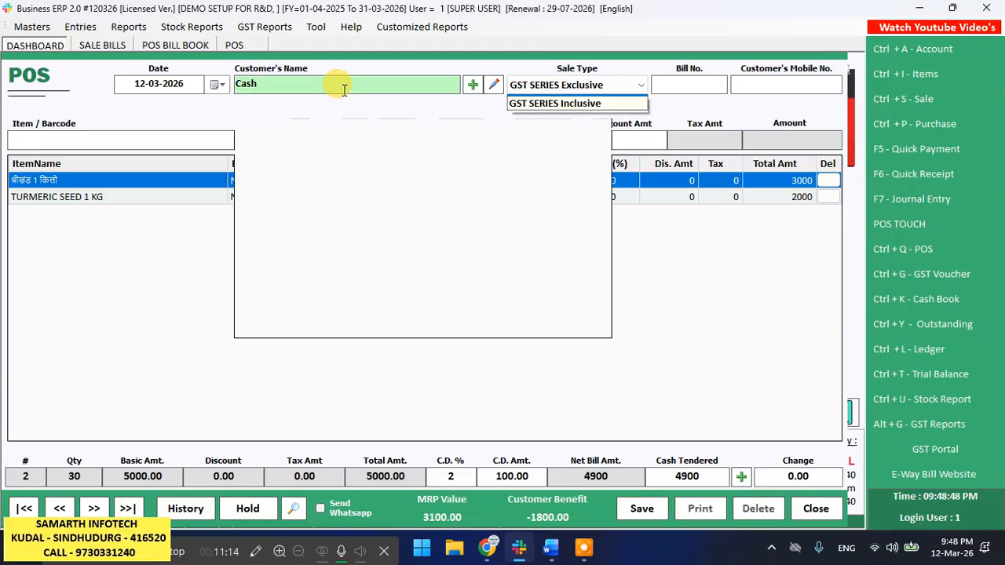
key("Return")
key("Return")
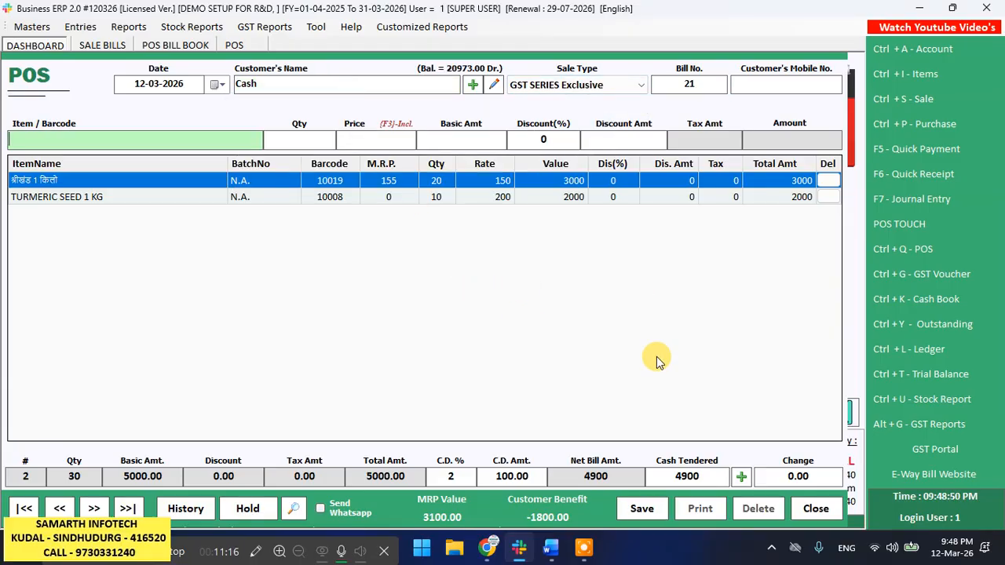
- Save the POS bill, preview its printed receipt and close the report
left_click(649, 510)
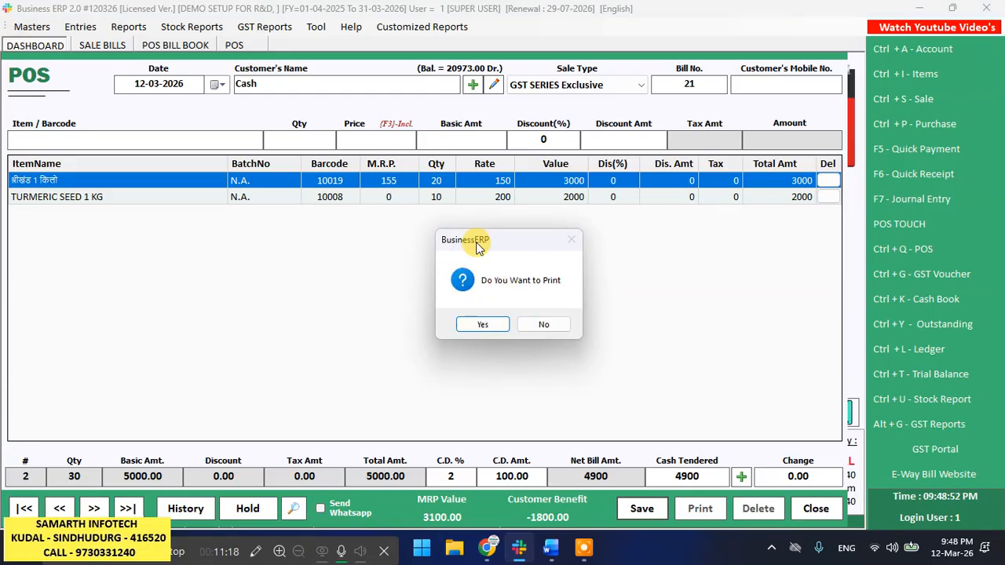
left_click(477, 326)
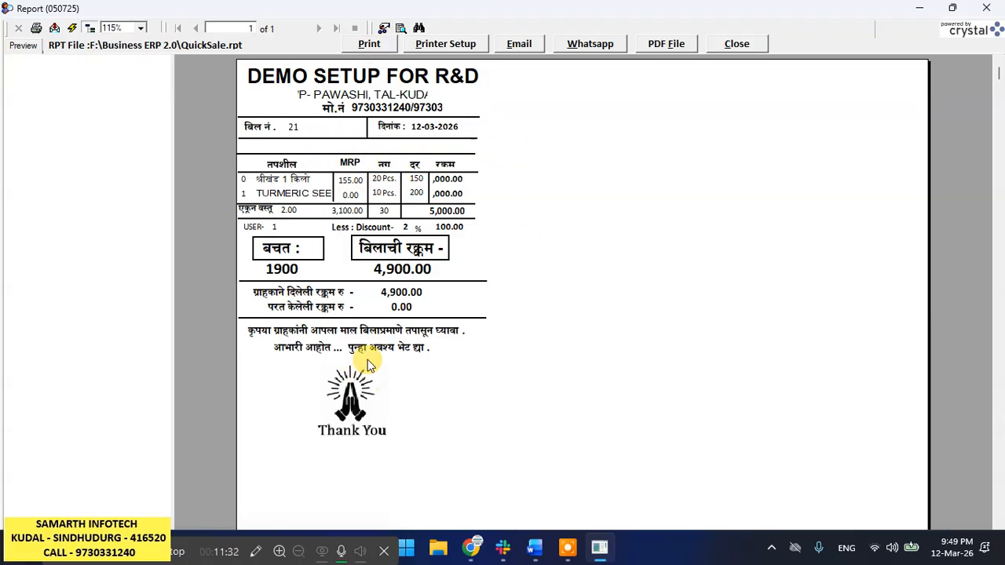
left_click(736, 44)
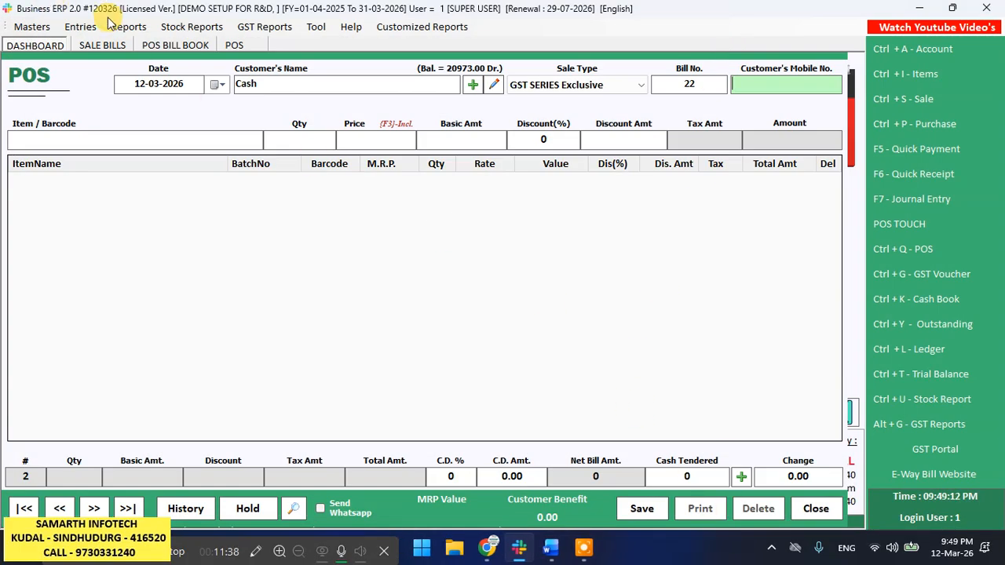
- Open the POS Touch entry screen and show the items of the Tea group
left_click(80, 27)
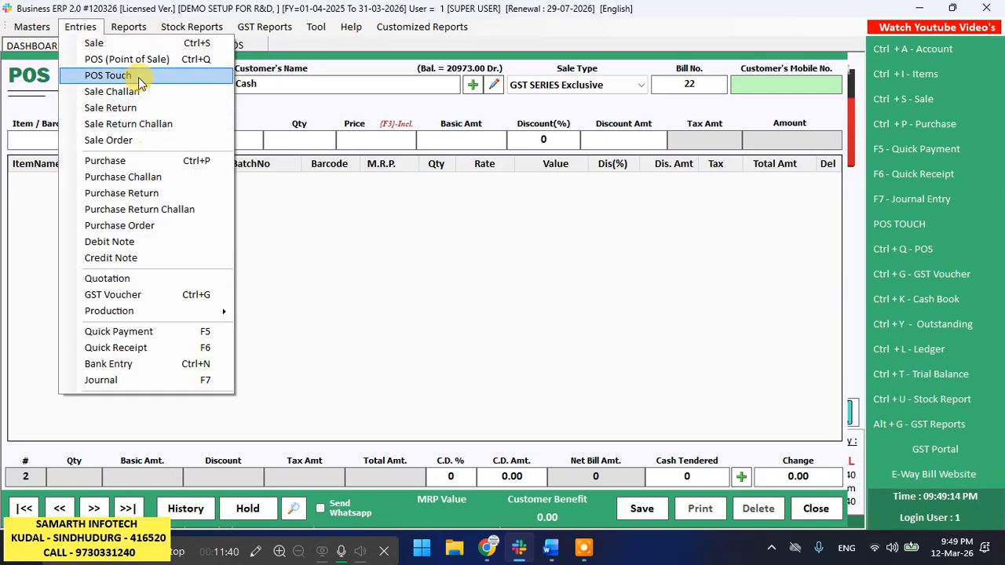
left_click(110, 75)
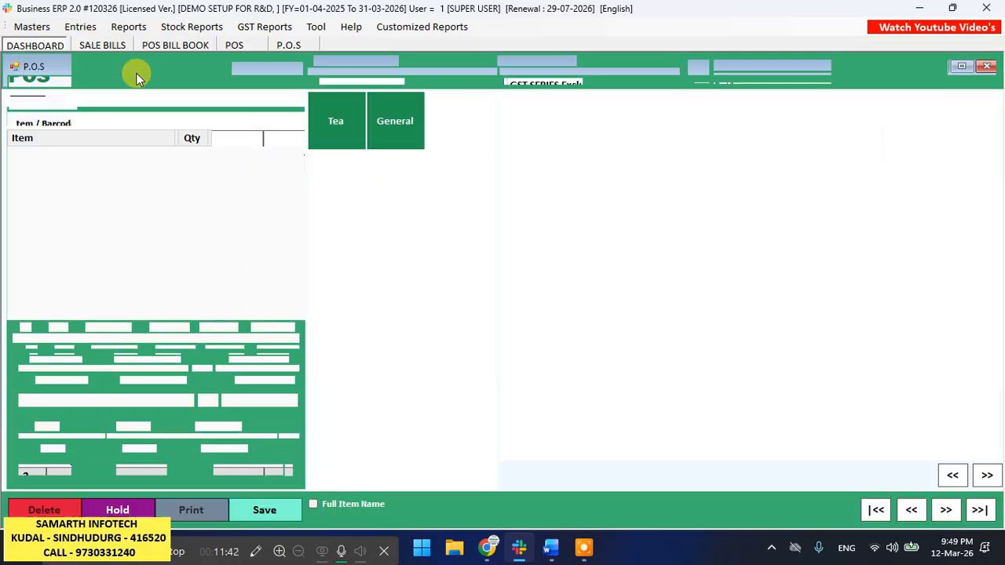
left_click(332, 124)
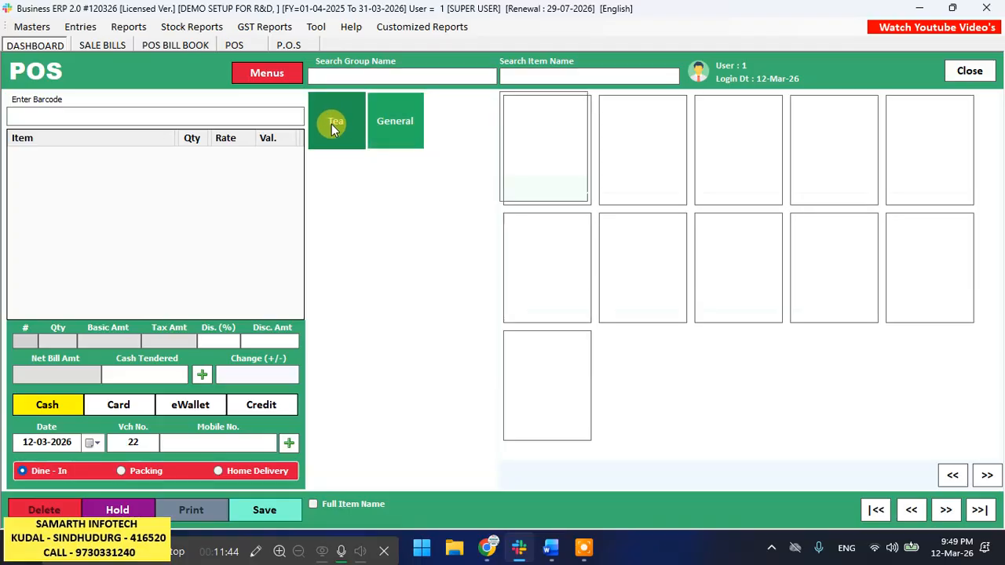
- Show the General group's items and add AIMTHENE 500 GM, Security Guard, ALL GROW PLUS 500 ML and PACKING to the touch bill
left_click(331, 124)
left_click(383, 123)
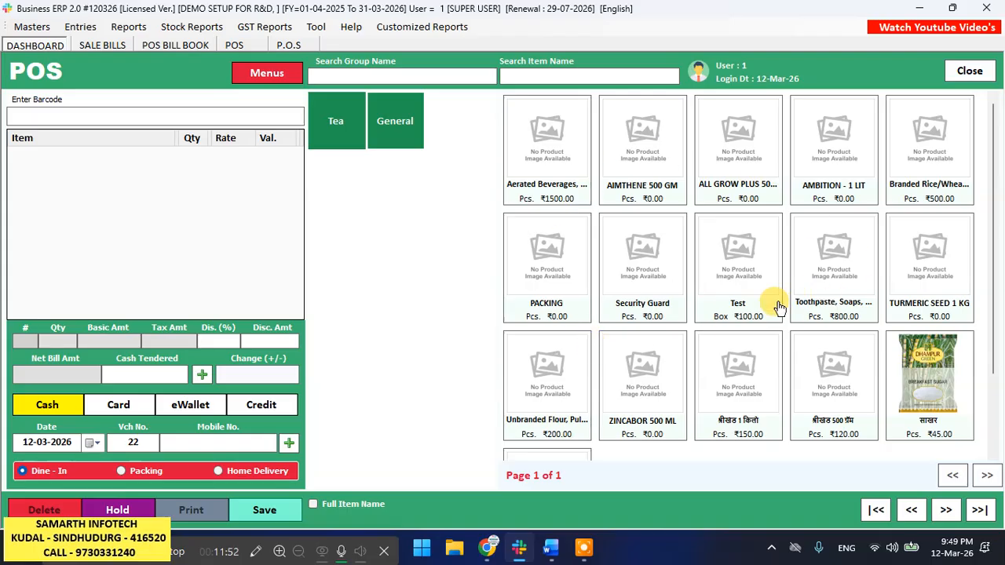
left_click(547, 189)
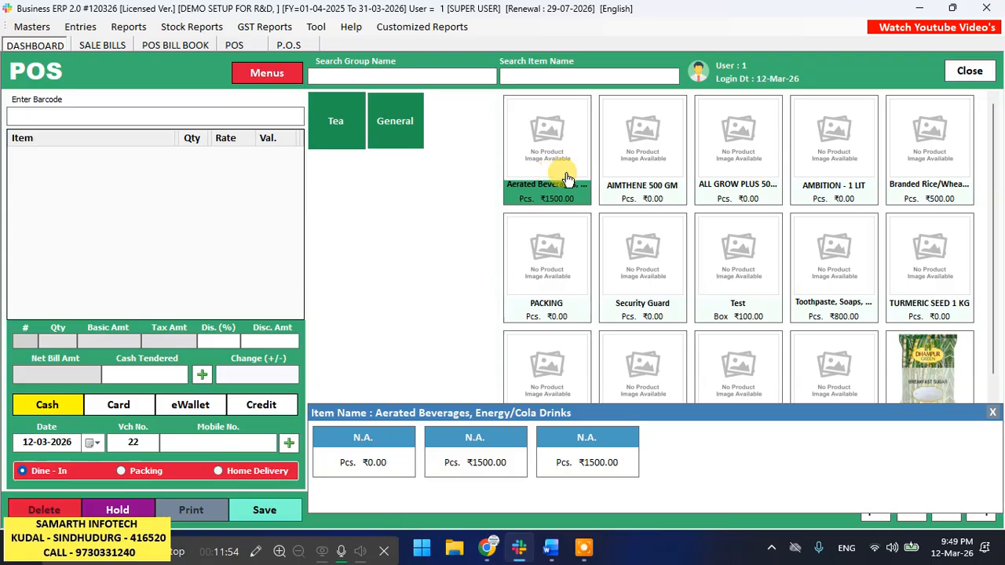
left_click(638, 168)
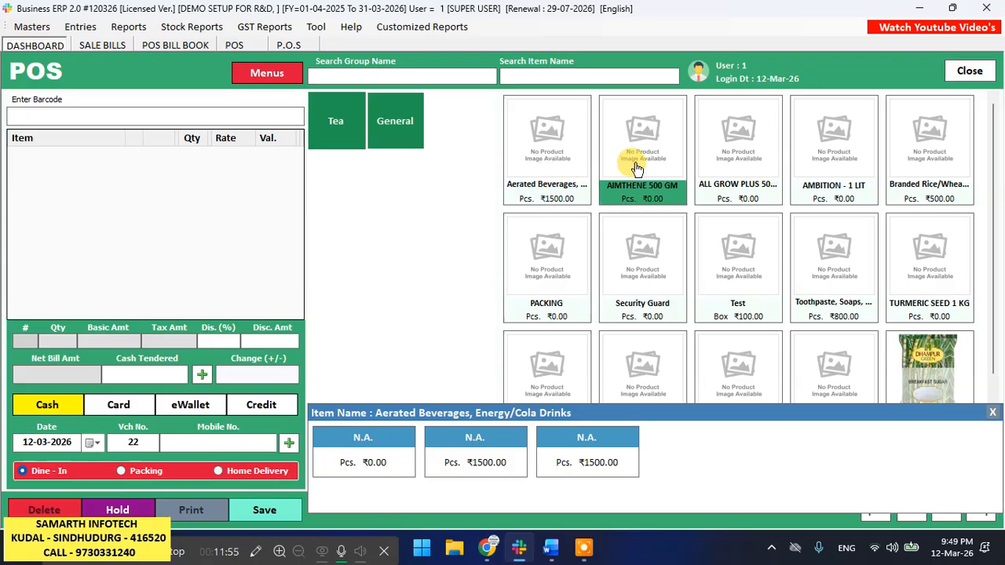
left_click(637, 257)
left_click(741, 138)
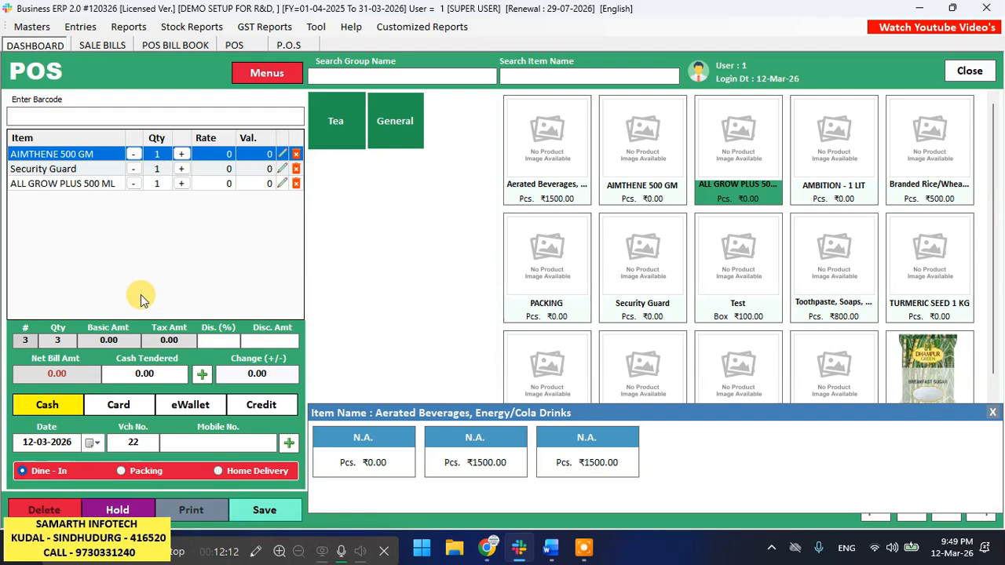
left_click(557, 275)
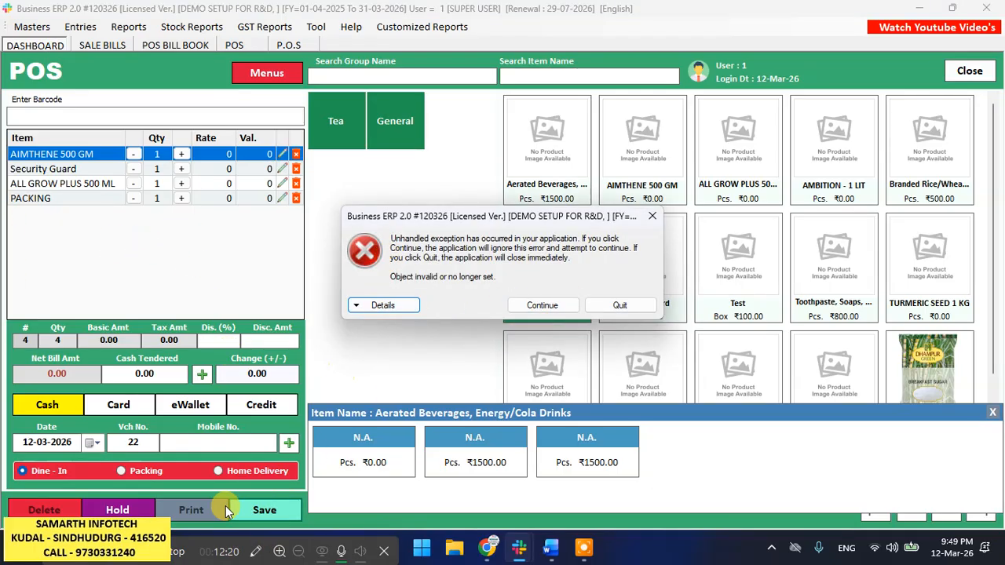
- Save the touch bill, dismiss the error, preview the printed invoice and close the report
left_click(523, 306)
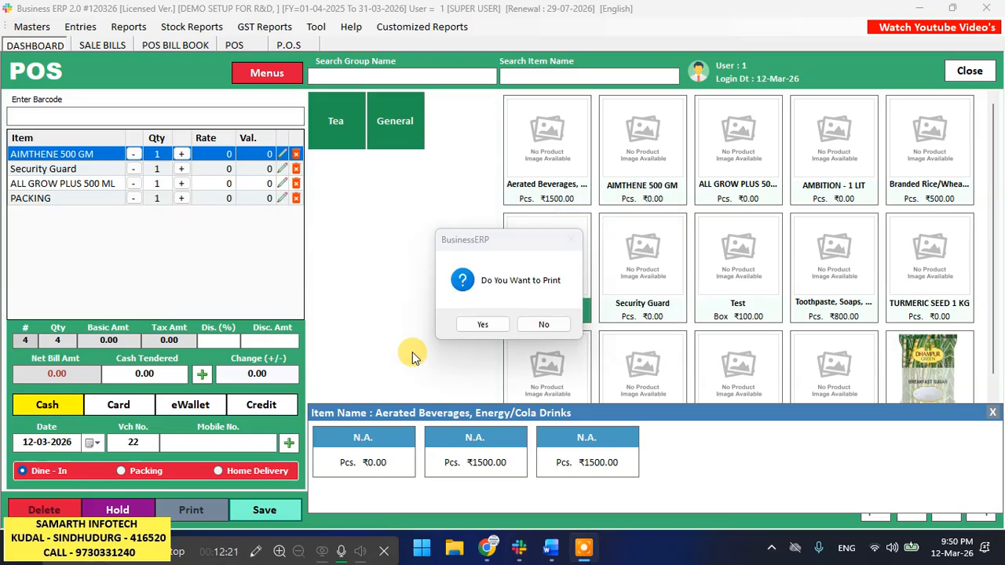
left_click(483, 325)
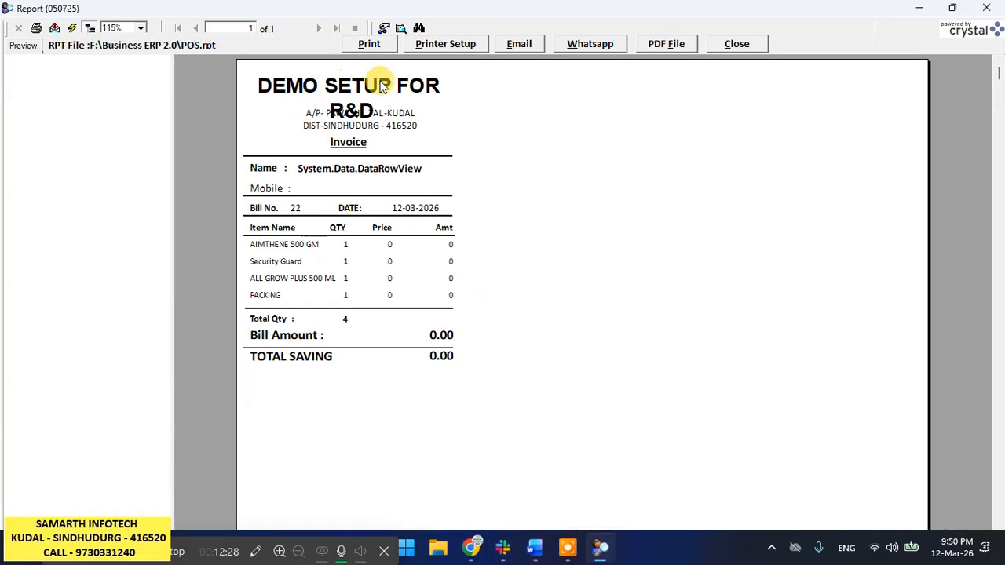
left_click(723, 44)
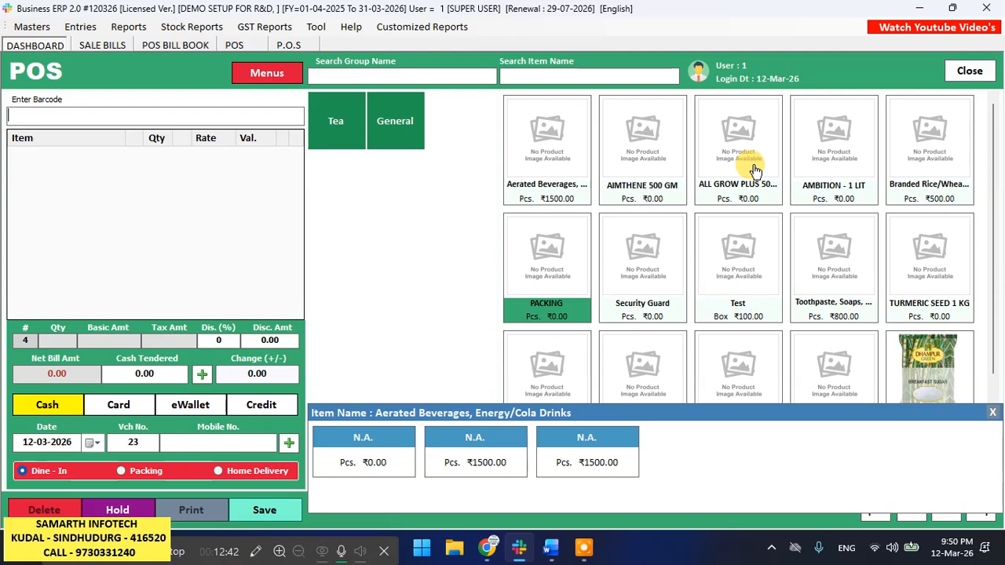
- Add AIMTHENE 500 GM, ALL GROW PLUS 500 ML and AMBITION - 1 LIT to the new touch bill
left_click(617, 161)
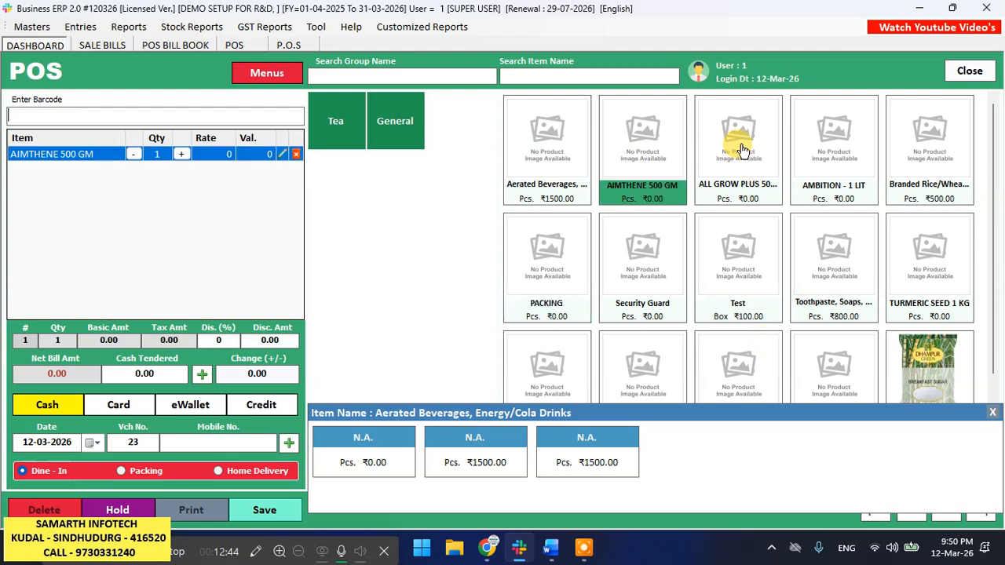
left_click(771, 156)
left_click(838, 149)
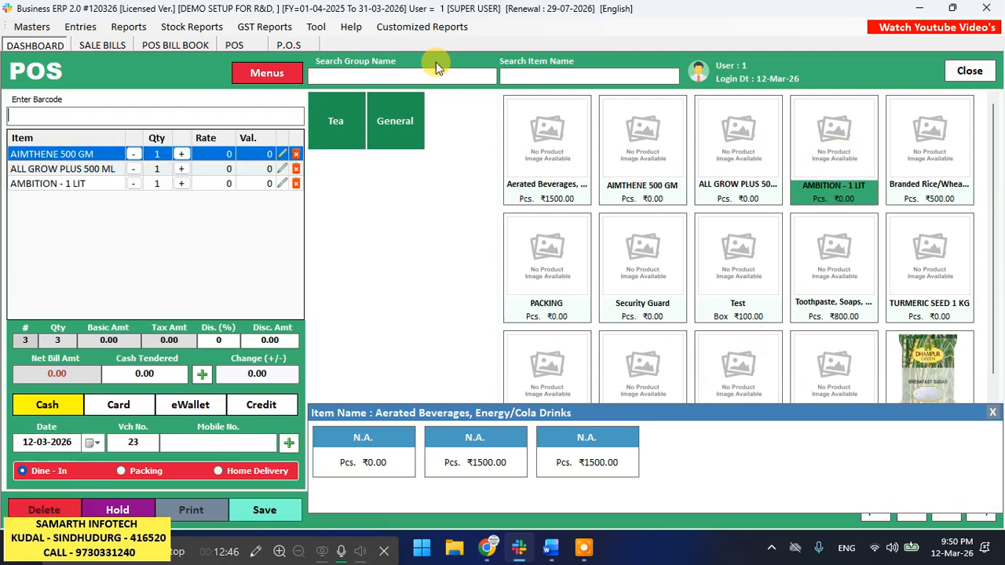
left_click(32, 27)
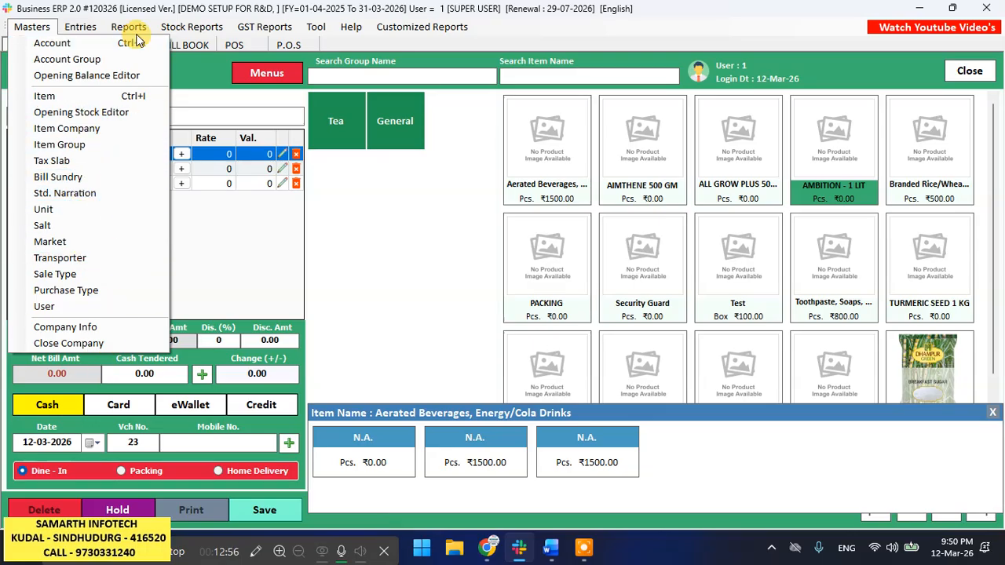
mouse_move(137, 36)
mouse_move(79, 29)
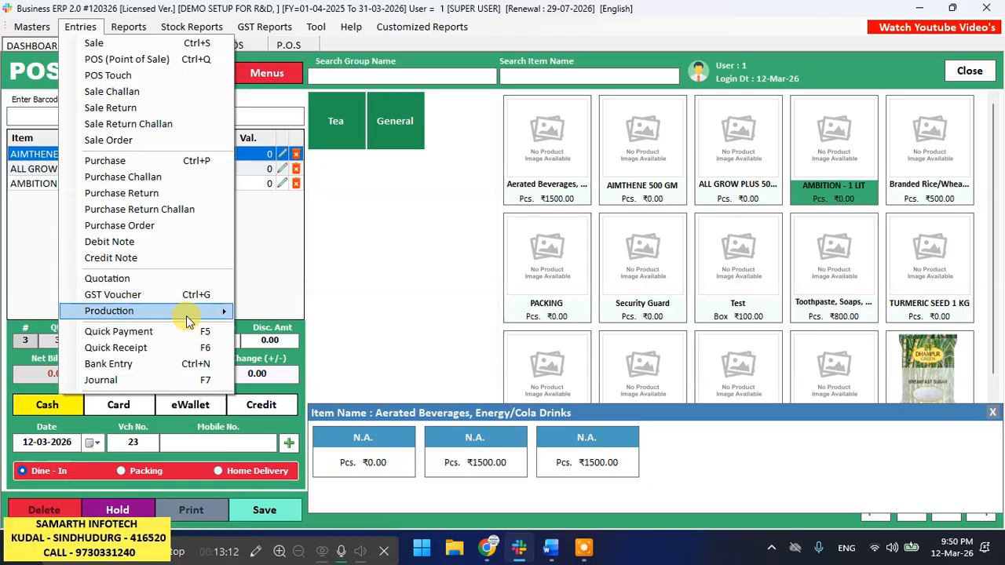
mouse_move(188, 322)
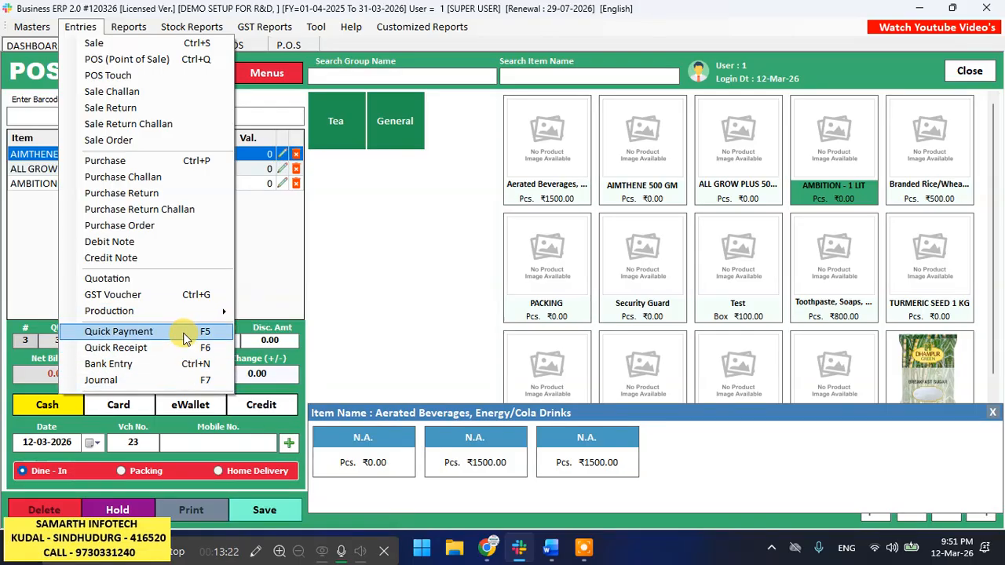
- List the receivables in the Outstanding Report as on 12-03-2026, try the Payable and Receivable options, and close the report
left_click(128, 27)
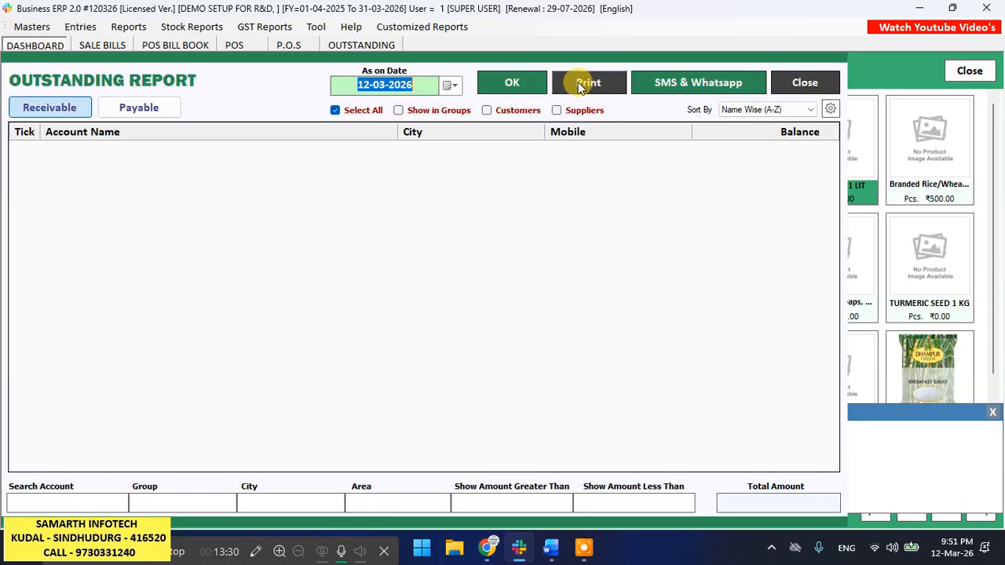
left_click(533, 90)
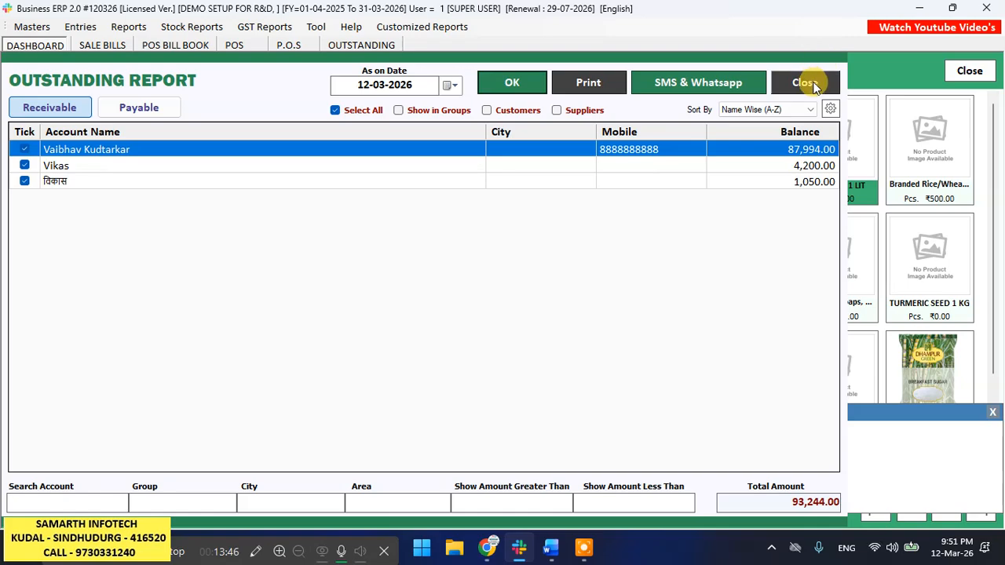
left_click(156, 106)
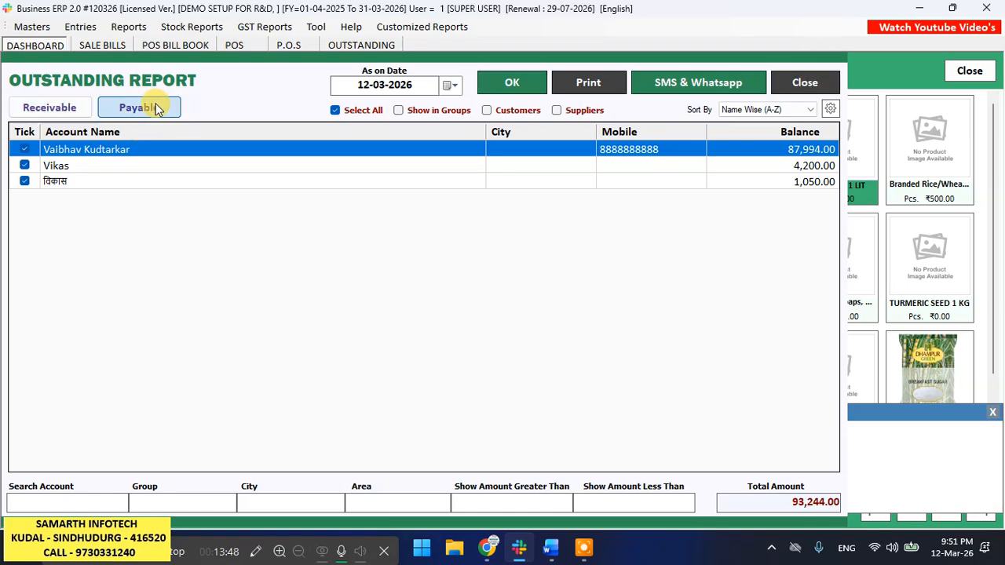
left_click(63, 110)
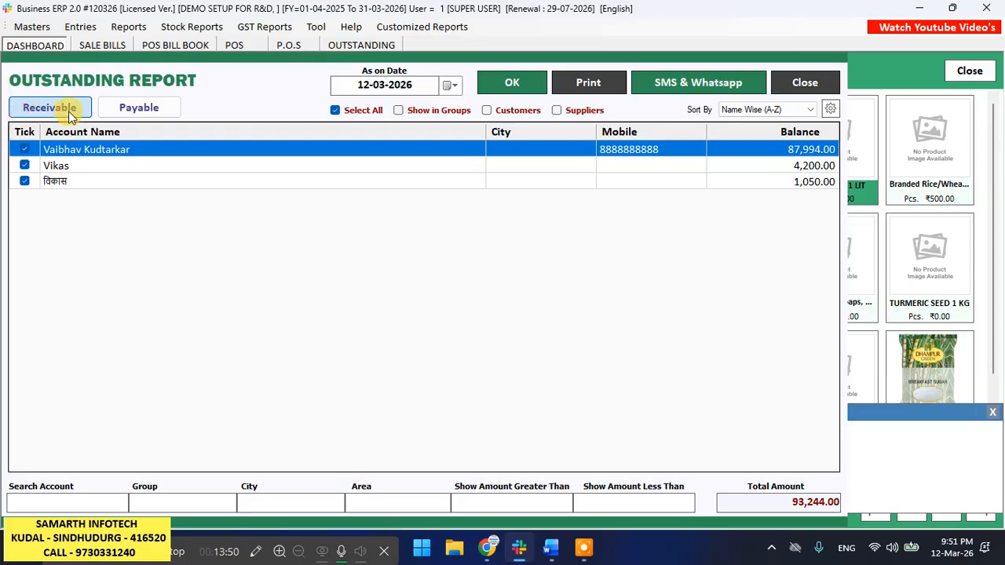
left_click(149, 109)
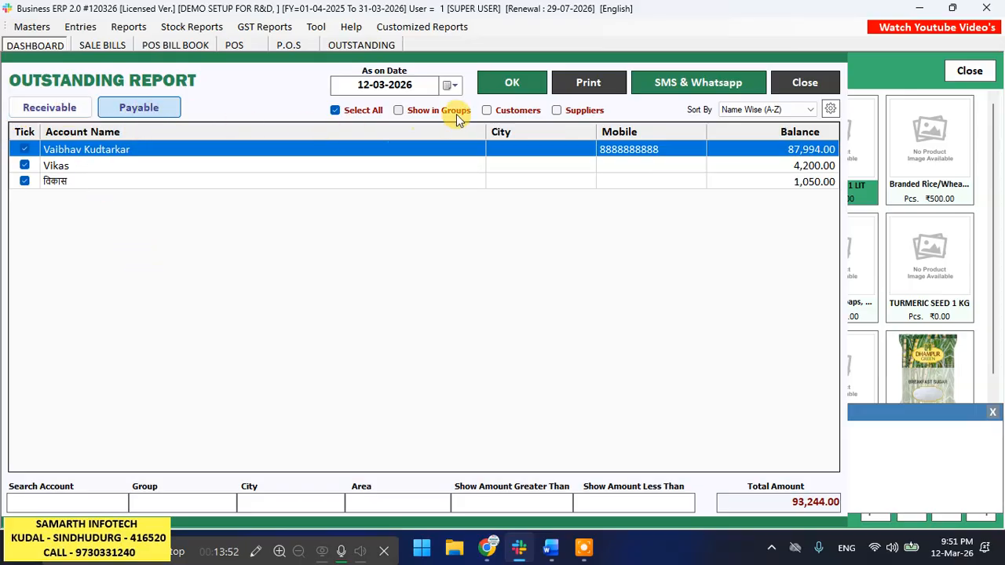
left_click(814, 80)
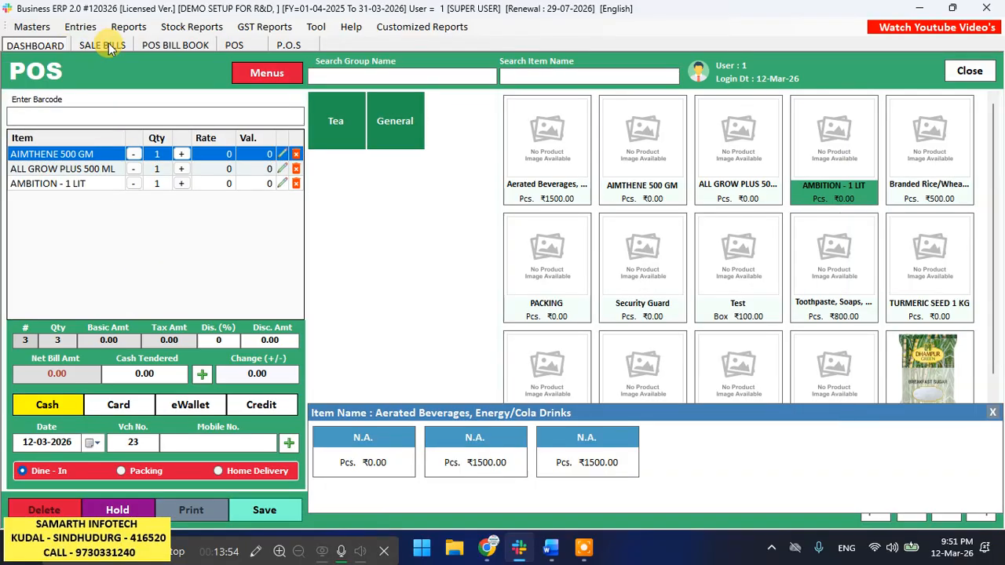
- Run the Bill Wise Profit Report for 12-03-2026, review the profit per bill and close the report
left_click(128, 26)
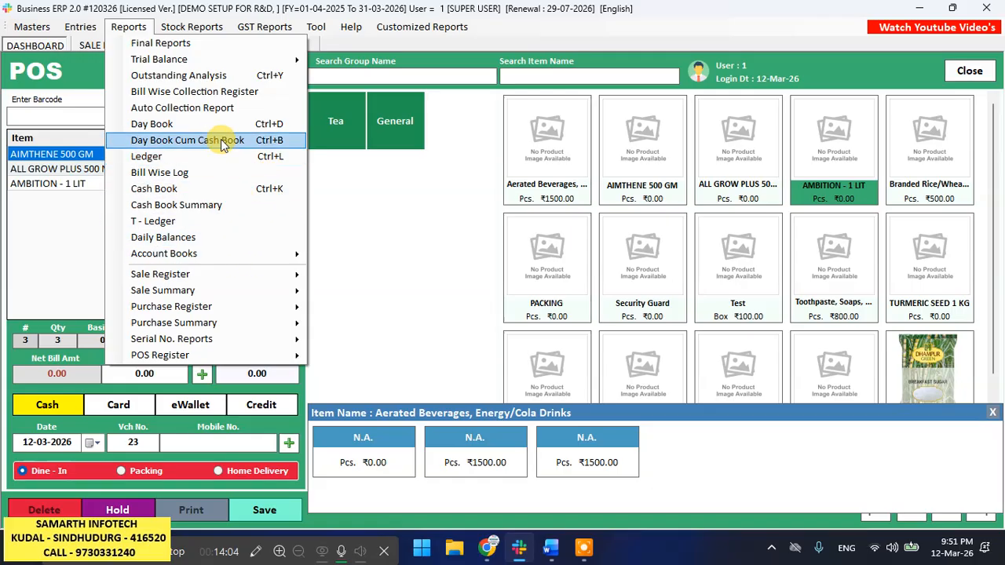
mouse_move(250, 280)
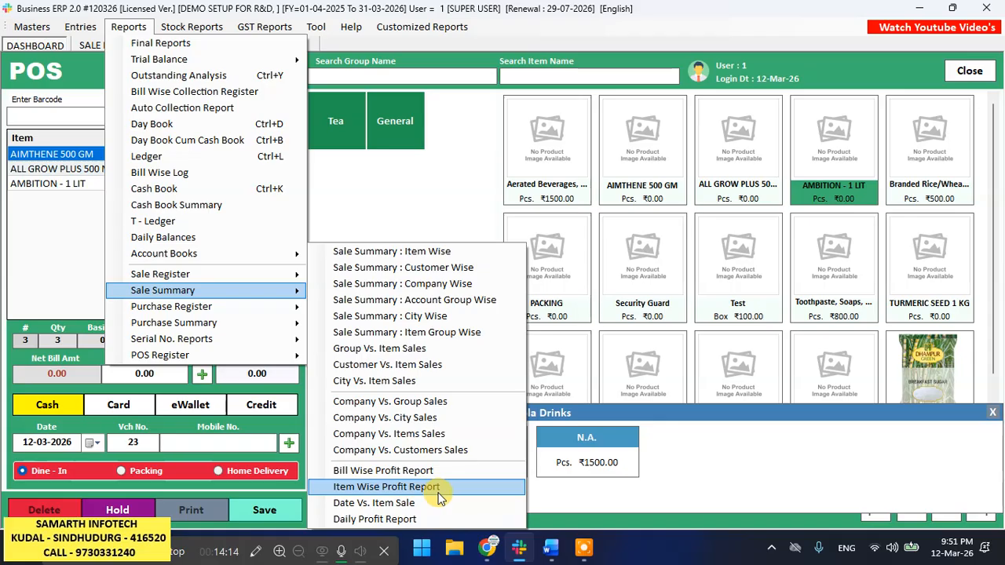
left_click(444, 470)
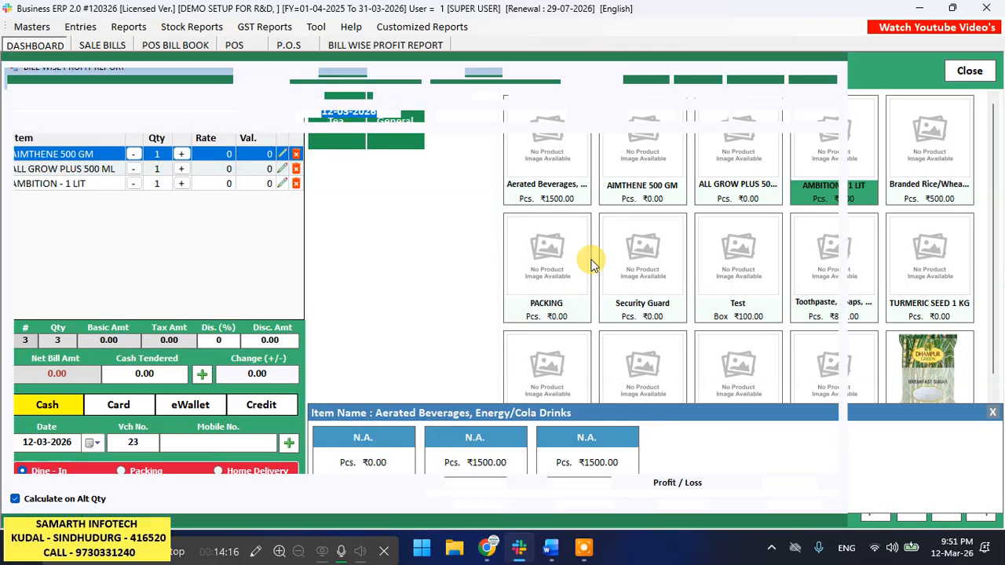
left_click(632, 88)
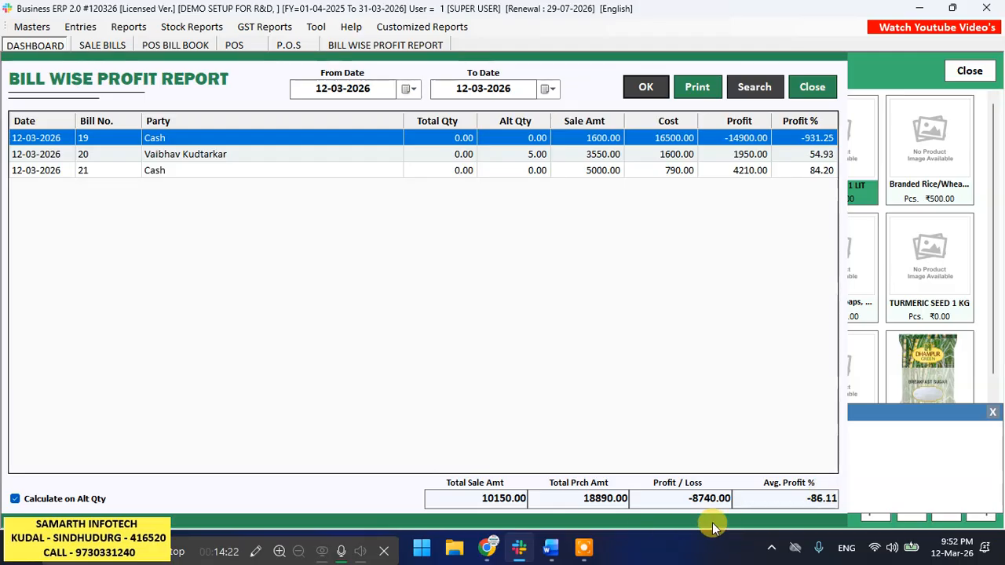
left_click(801, 90)
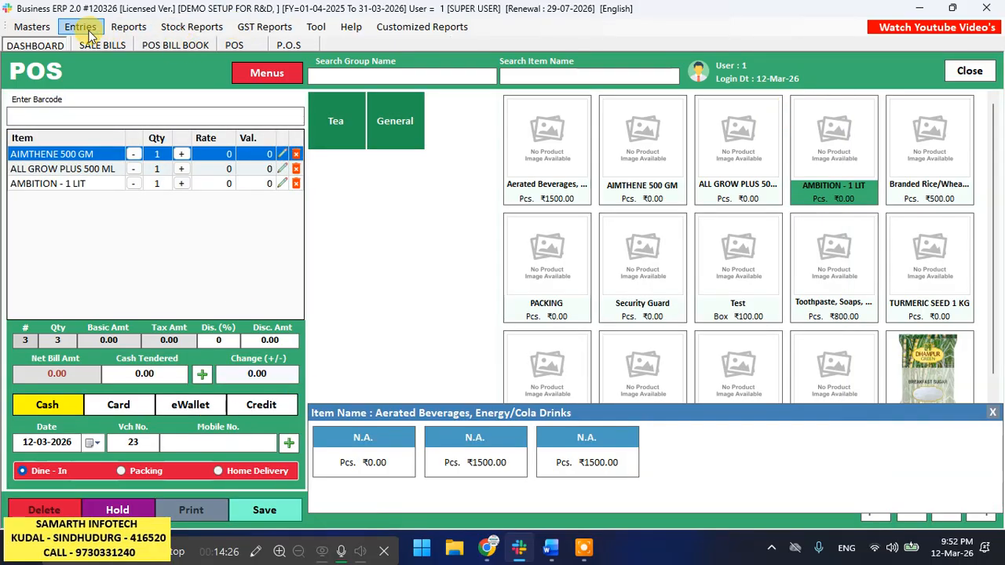
left_click(128, 27)
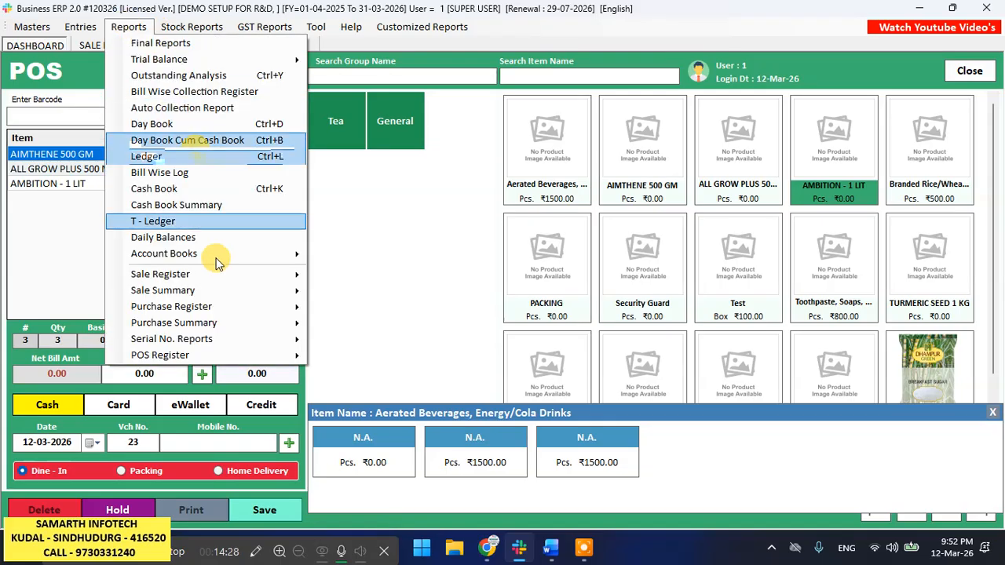
mouse_move(218, 354)
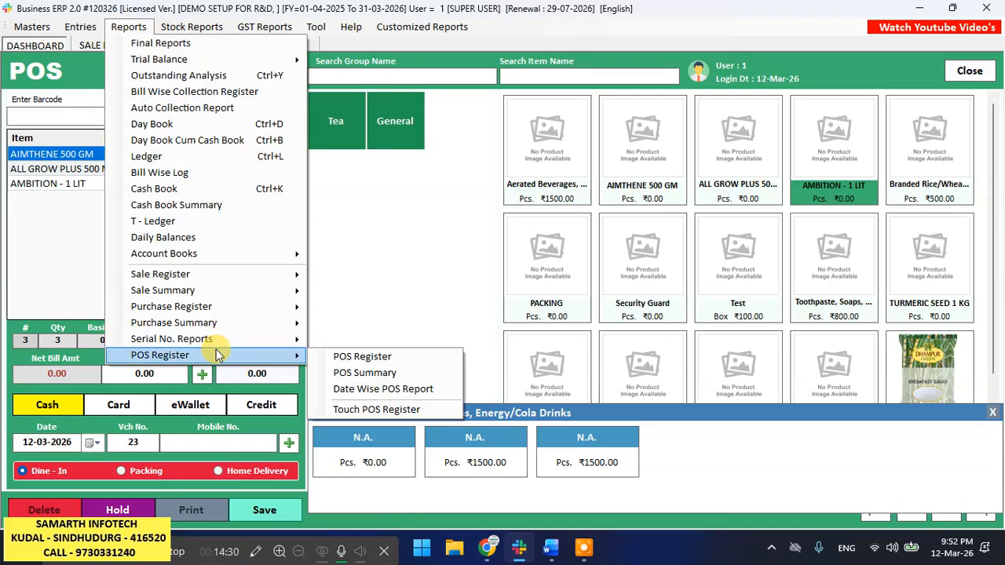
mouse_move(255, 343)
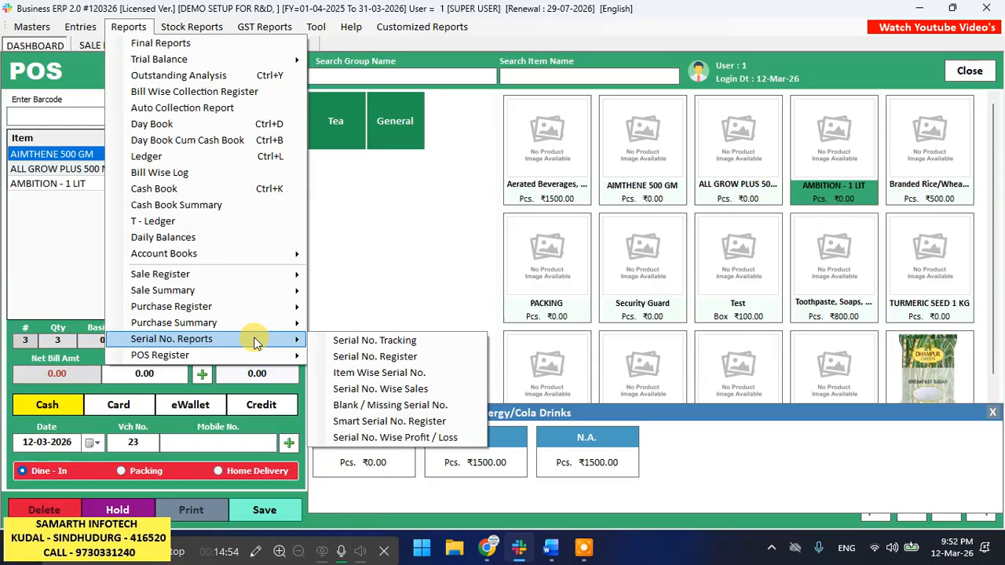
- Run the Expiry Register with report date 12-03-2026 for items expiring within 30 Days
mouse_move(202, 28)
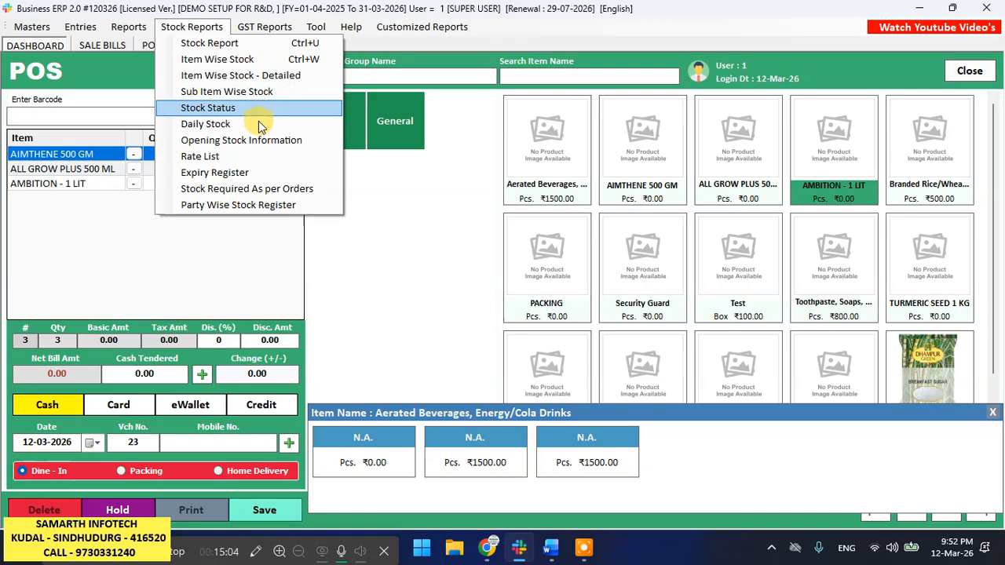
left_click(272, 175)
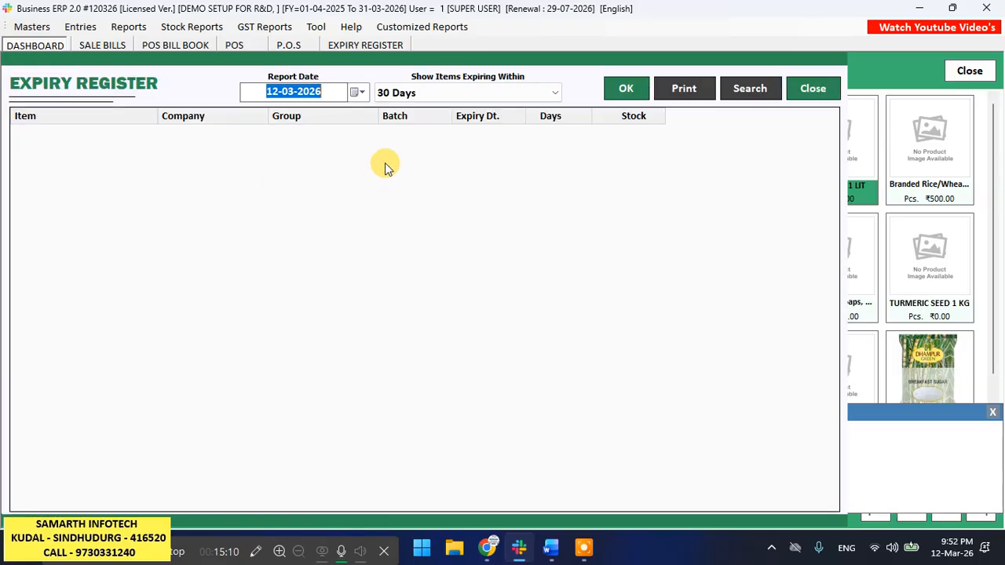
left_click(526, 93)
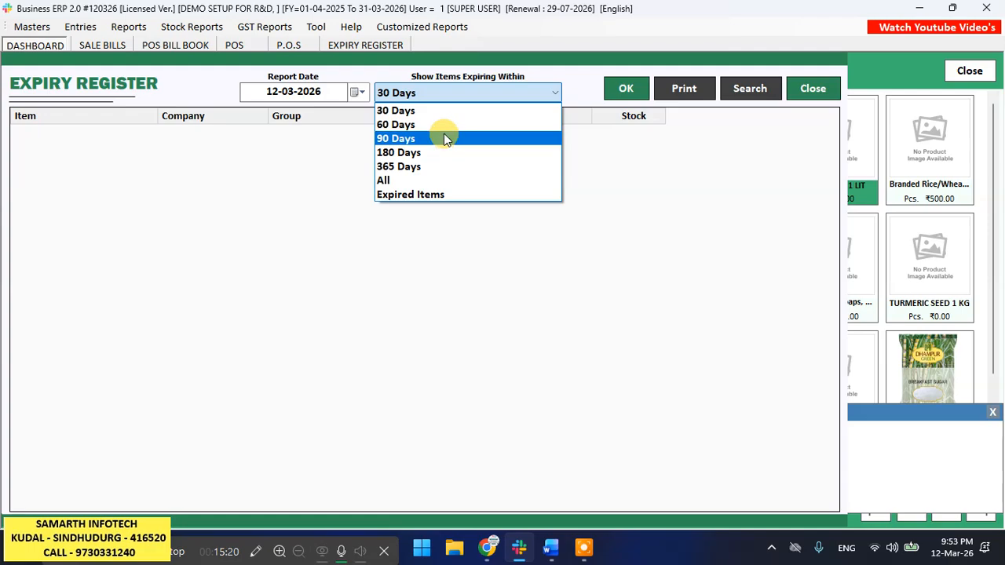
left_click(453, 112)
left_click(637, 87)
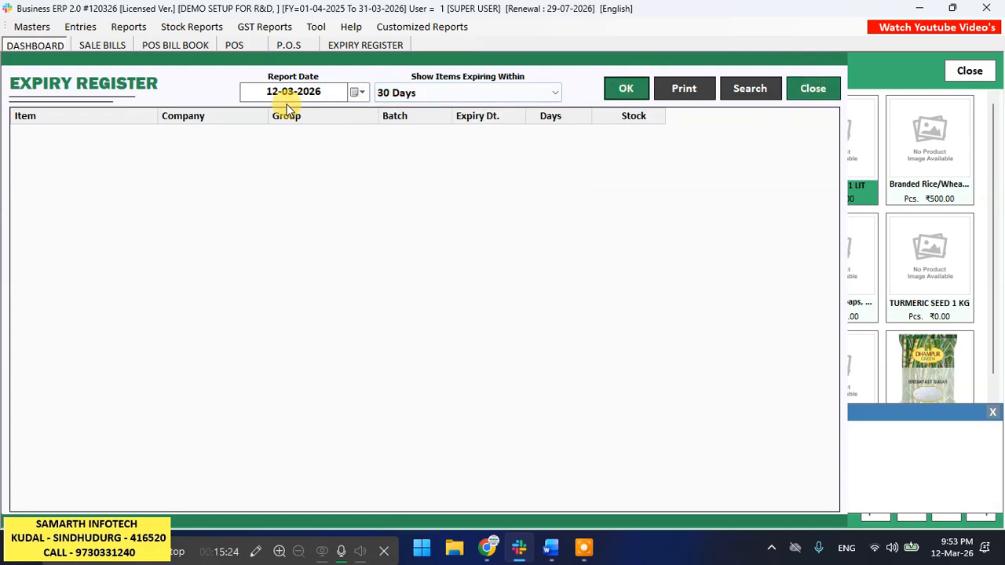
- Open the list of GST reports to review the available returns, and close it together with the Expiry Register
left_click(198, 31)
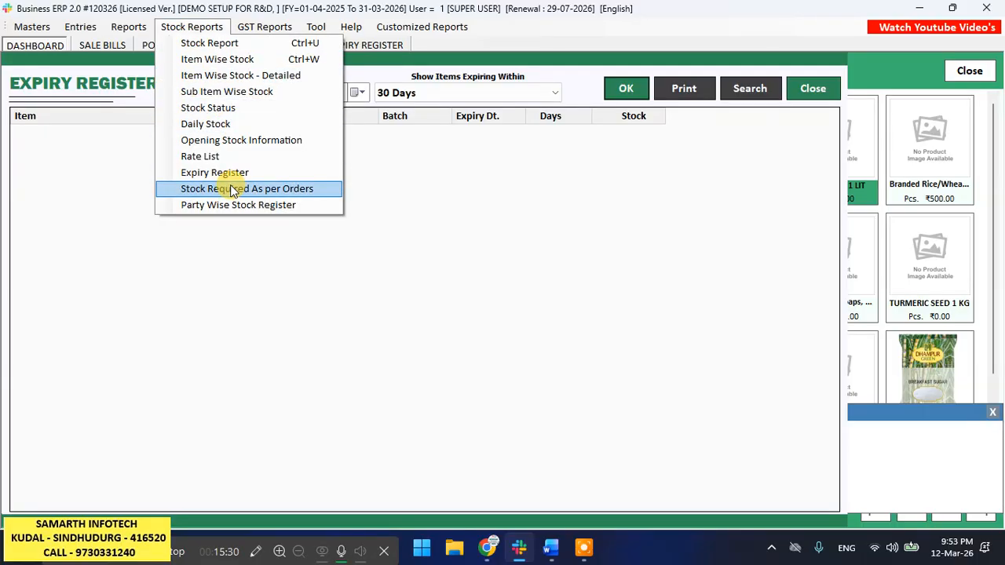
mouse_move(279, 29)
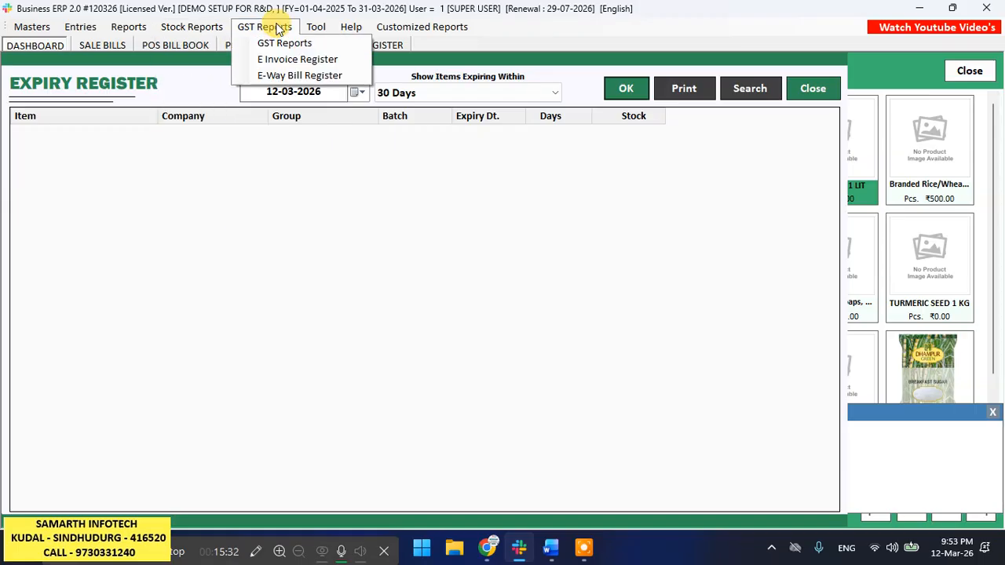
left_click(278, 41)
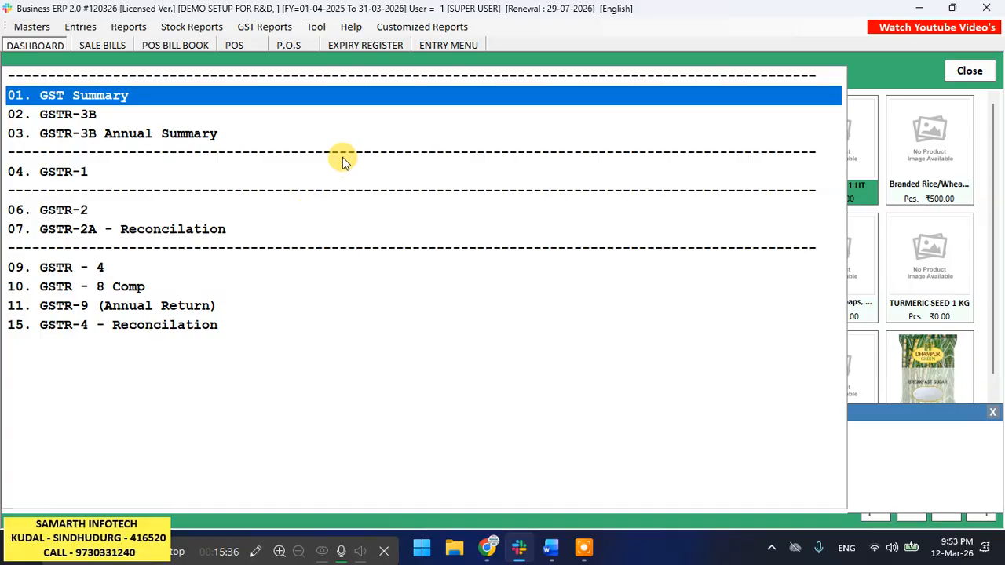
key("Escape")
key("Escape")
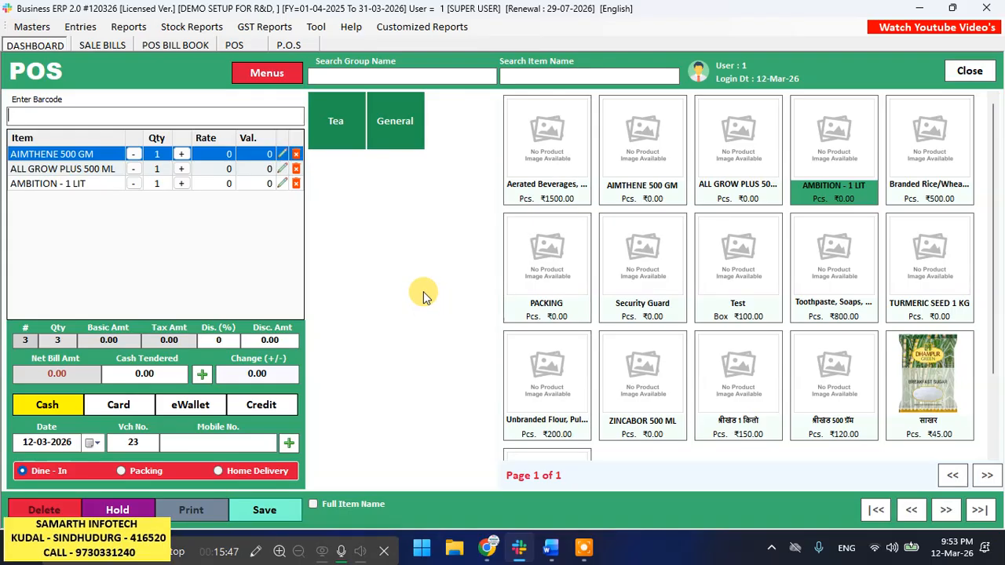
- Cancel the unsaved POS Touch and POS entries and close all open windows back to the dashboard
key("Escape")
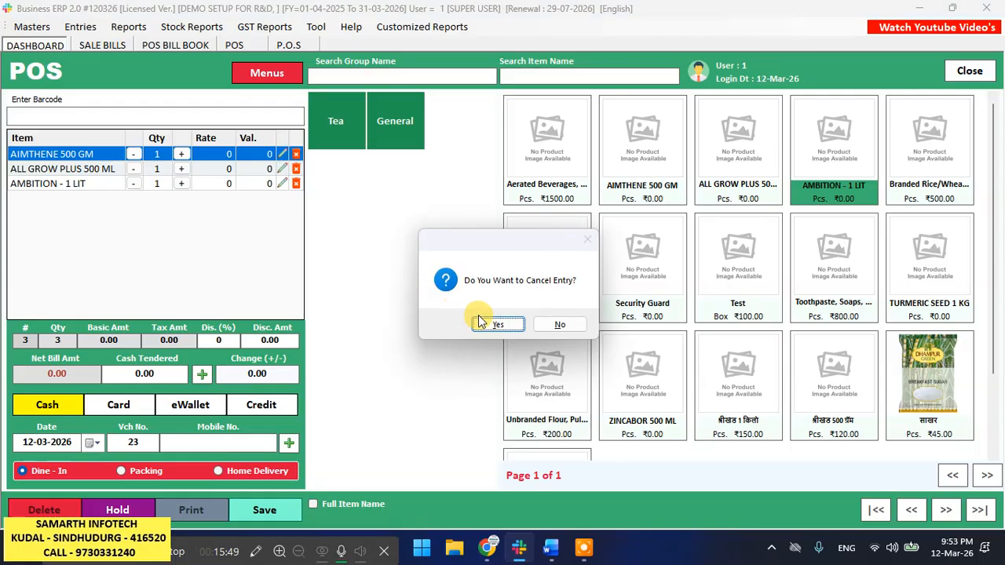
left_click(485, 322)
key("Escape")
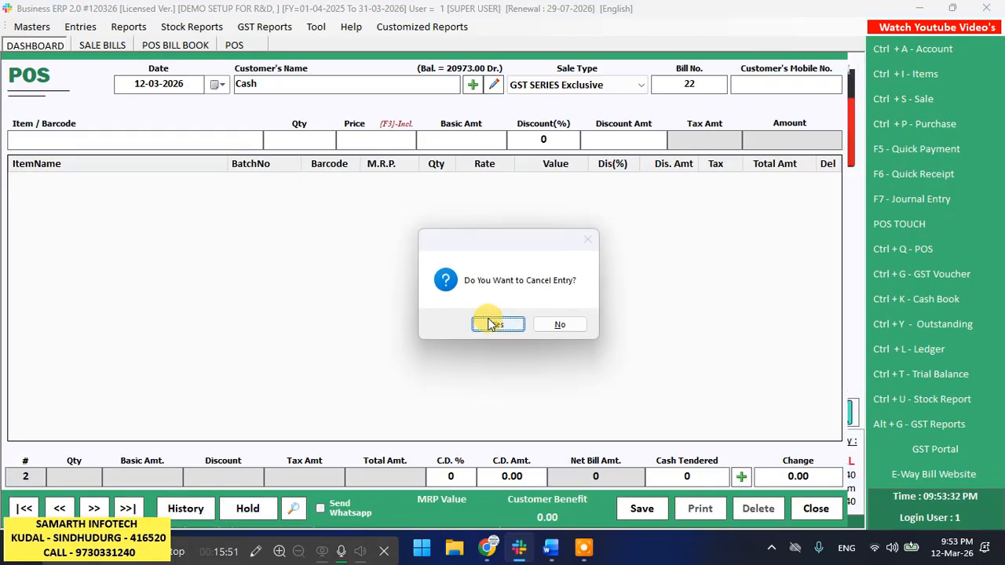
left_click(487, 322)
key("Escape")
key("Escape")
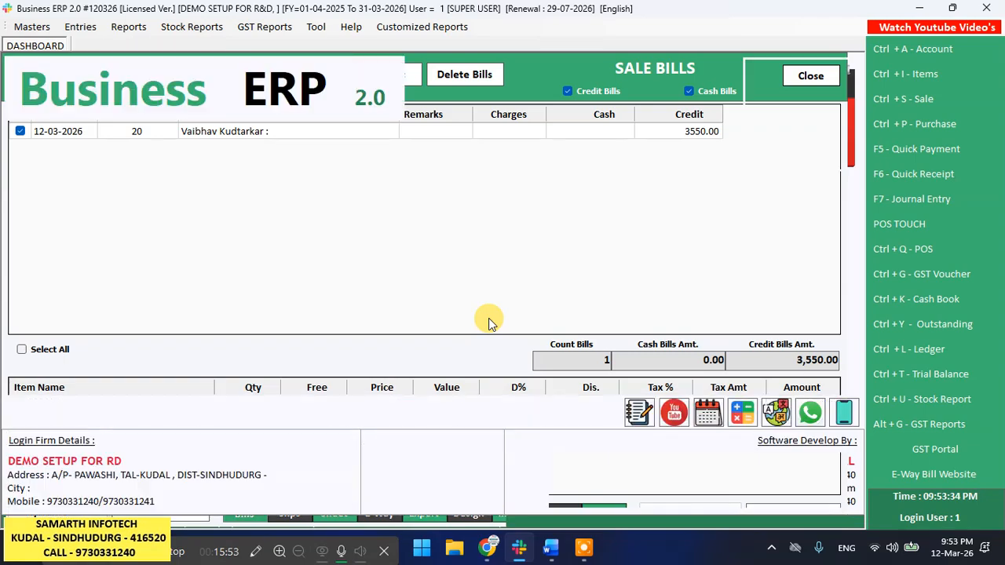
left_click(929, 74)
key("Escape")
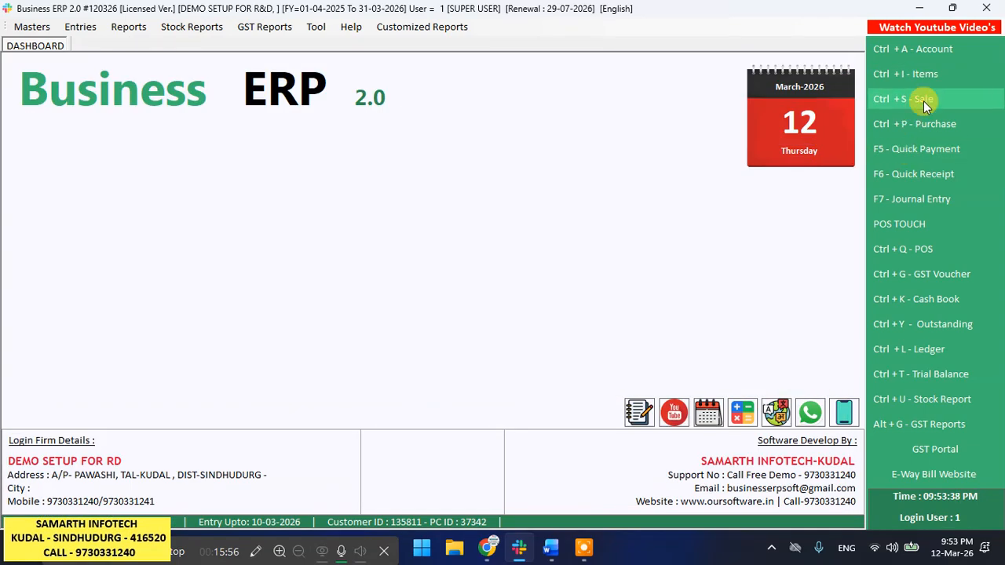
- Start a new item entry from the item list and switch the text input language to Devanagari script
left_click(934, 82)
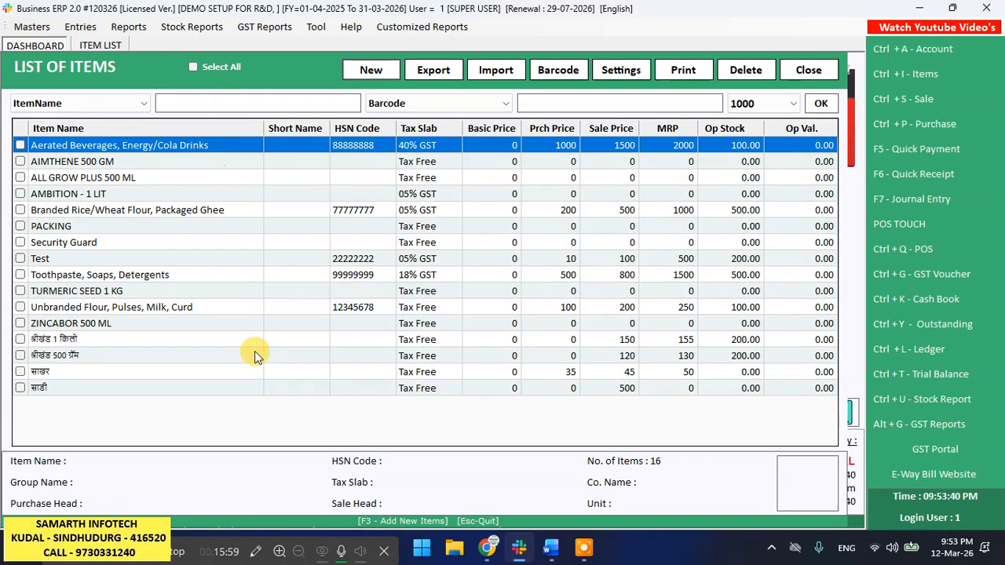
left_click(369, 69)
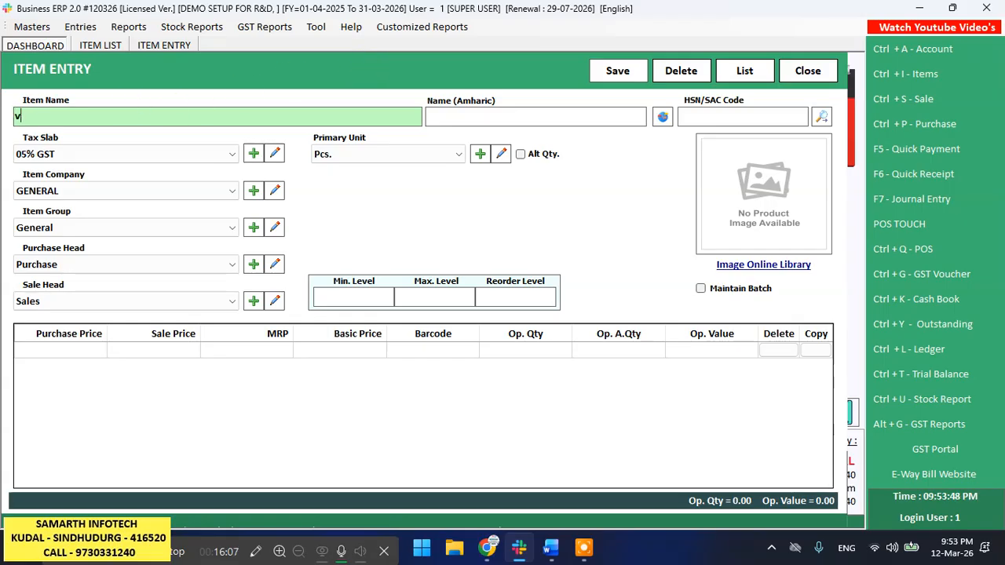
left_click(849, 547)
left_click(834, 465)
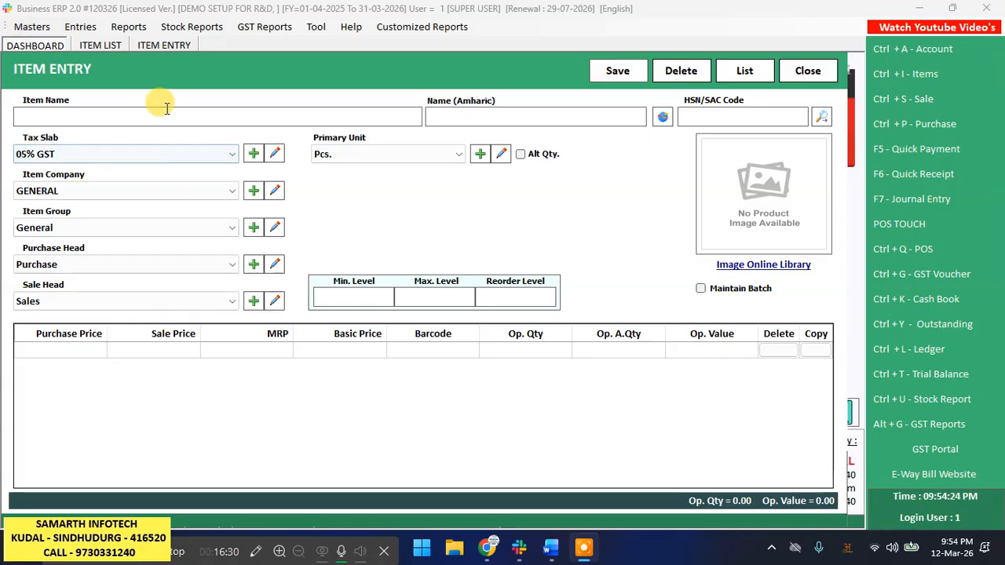
- Enter पॅरॅशूट as the first word of the item name, transliterated from parashut
left_click(167, 109)
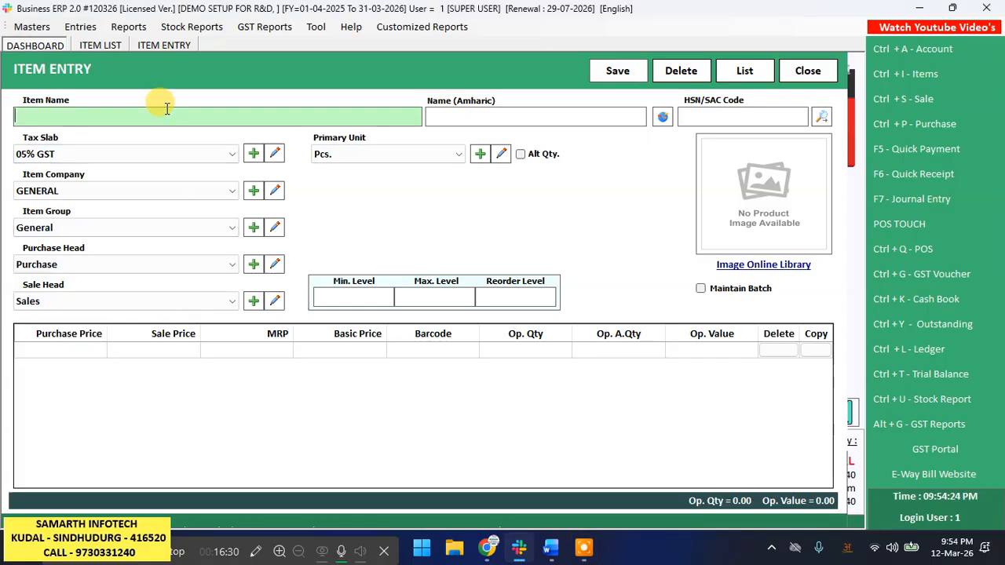
type("parashut")
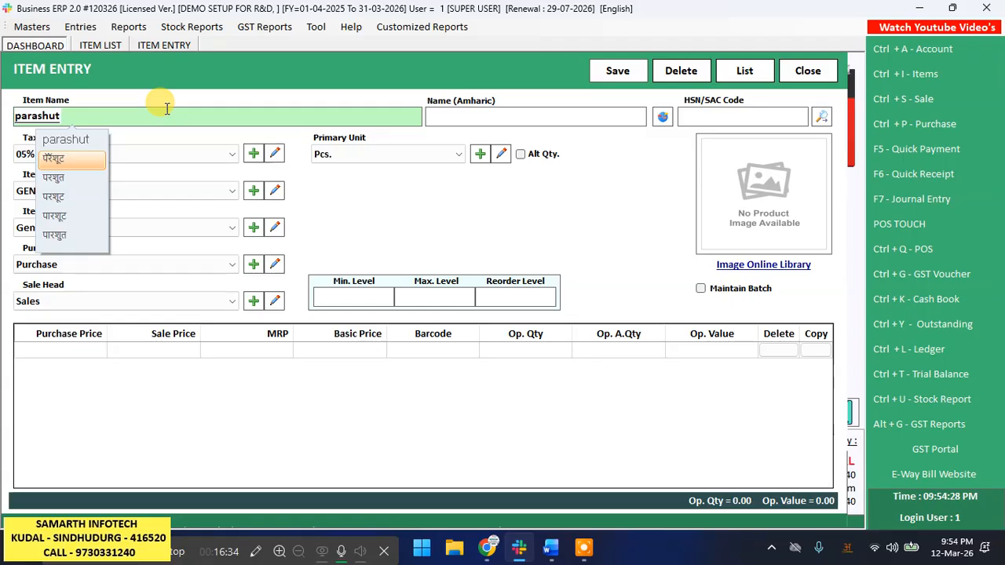
key("space")
- Add कोकोनट as the second word of the item name, correcting the transliteration until the spelling is right
type("kokonat")
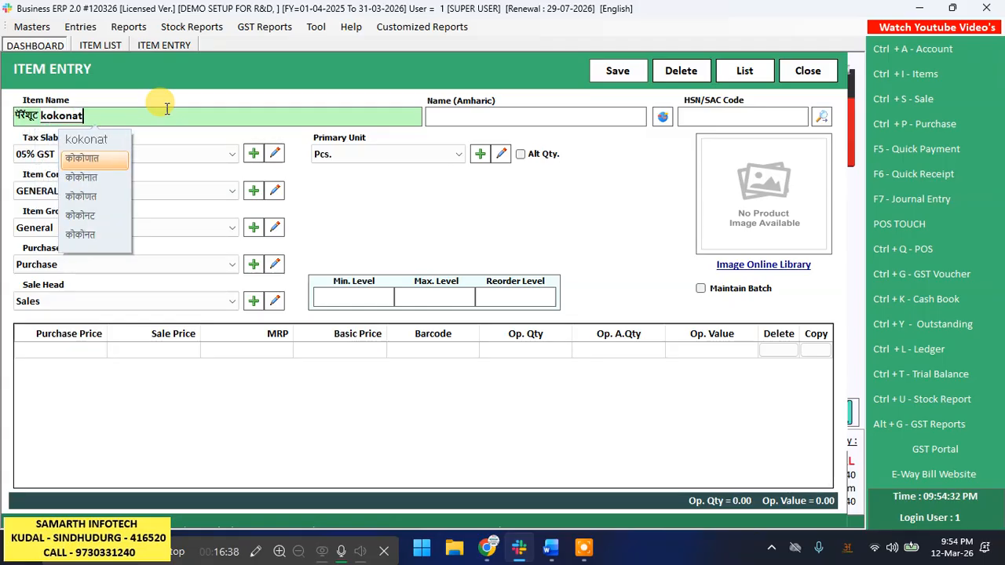
key("BackSpace")
key("BackSpace")
key("BackSpace")
key("BackSpace")
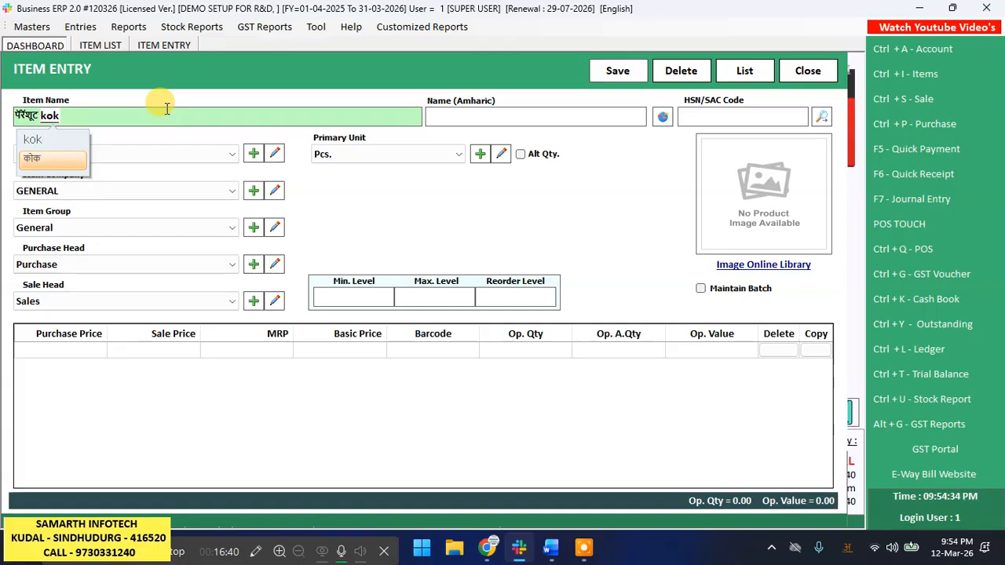
type("onut")
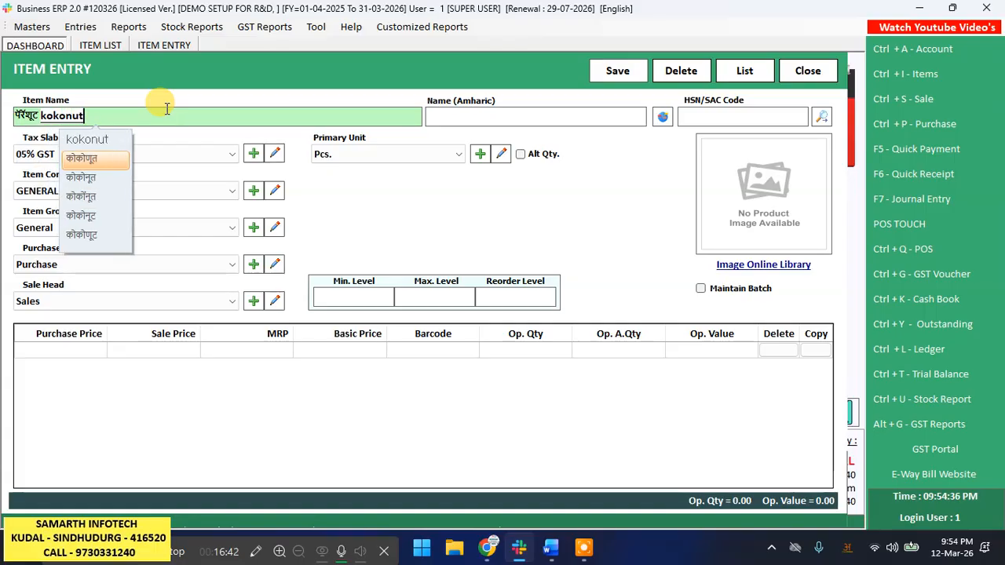
key("BackSpace")
key("BackSpace")
key("BackSpace")
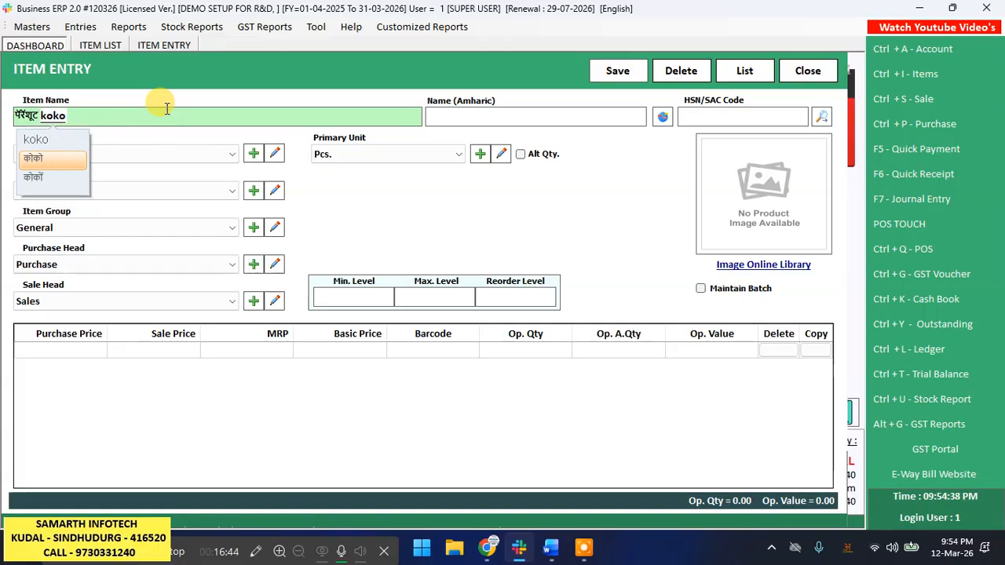
key("Return")
type("nut")
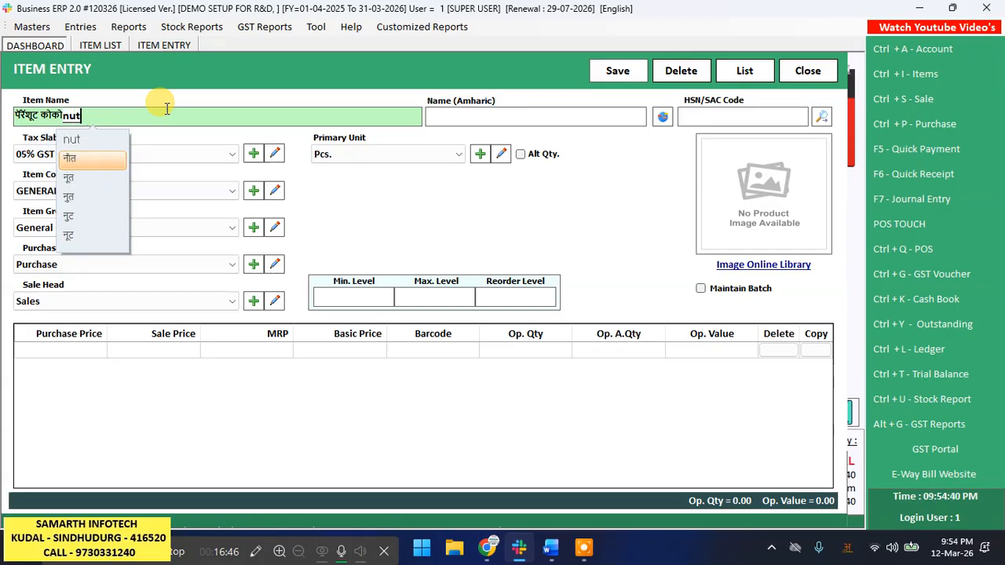
key("BackSpace")
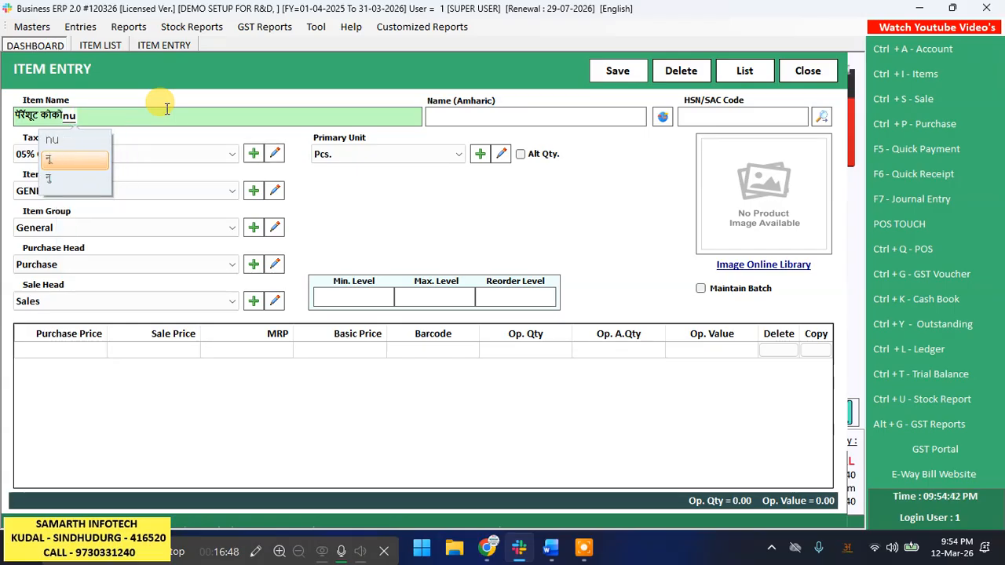
type("at")
- Complete the item name with तेल 100 मिलि so it reads पॅरॅशूट कोकोनट तेल 100 मिलि
type("te")
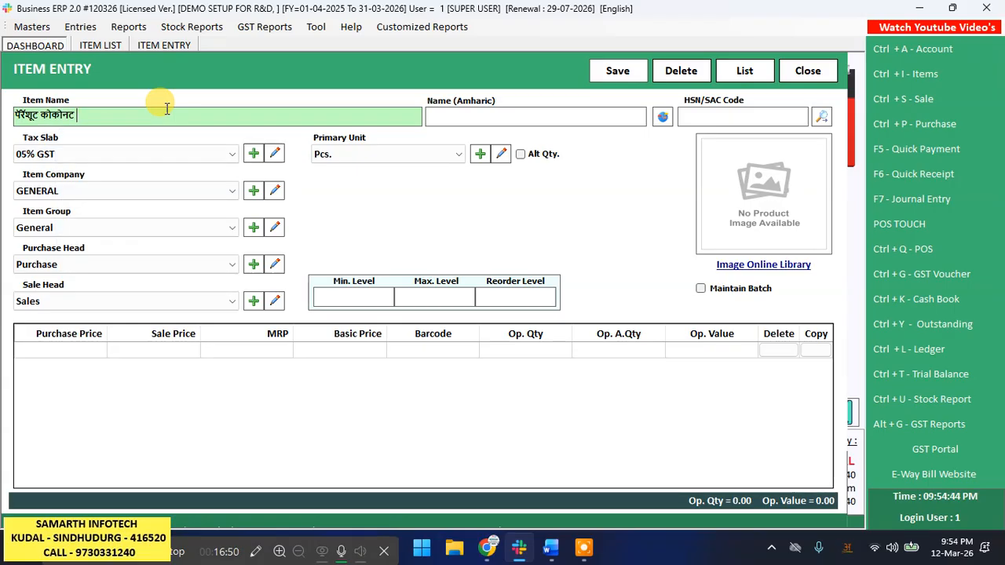
type("l ")
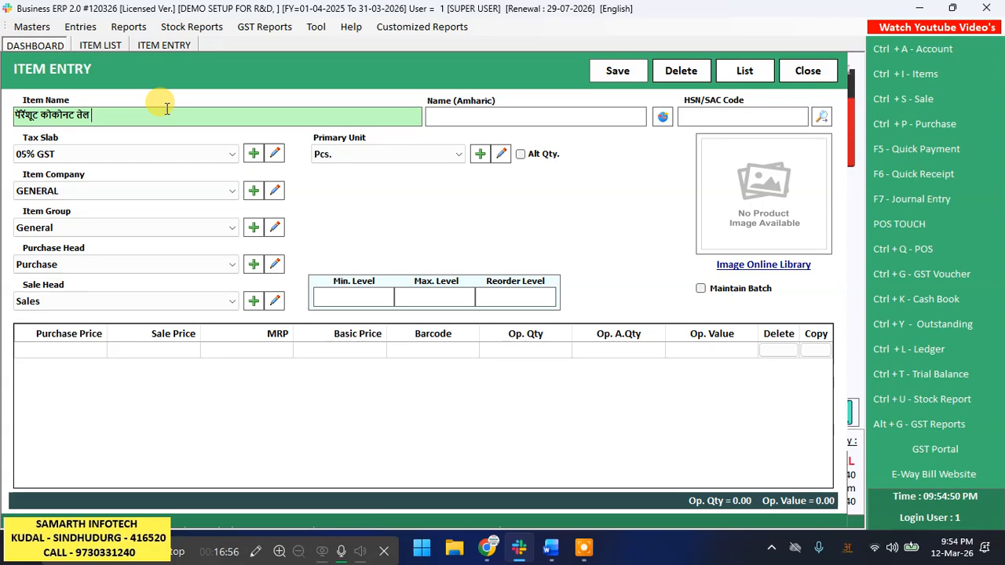
type("mili")
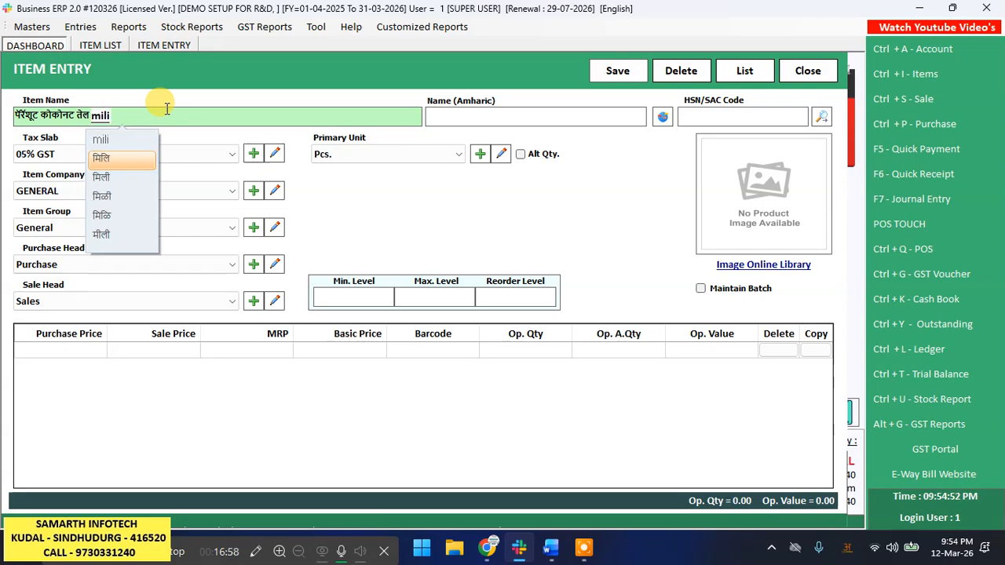
key("Return")
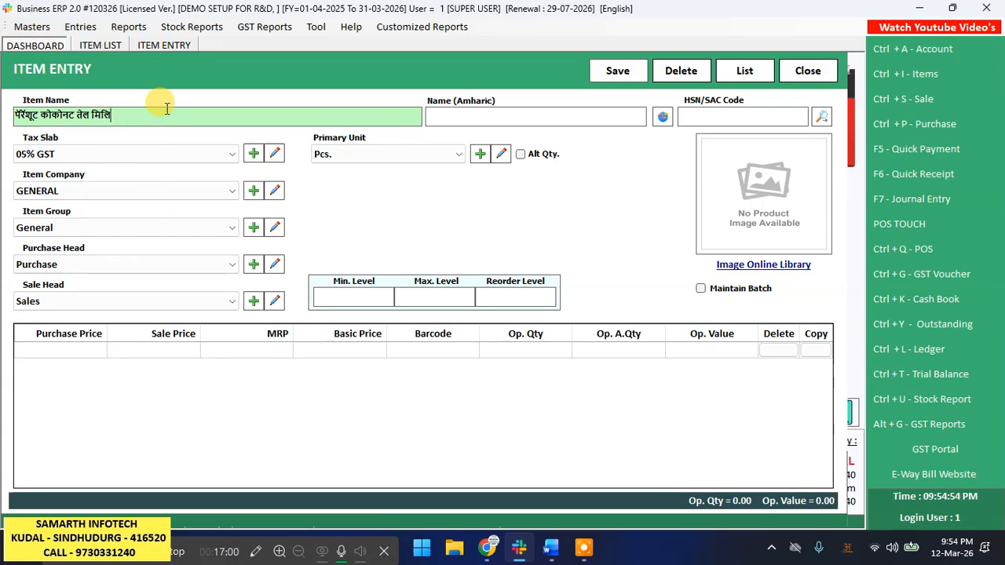
key("Return")
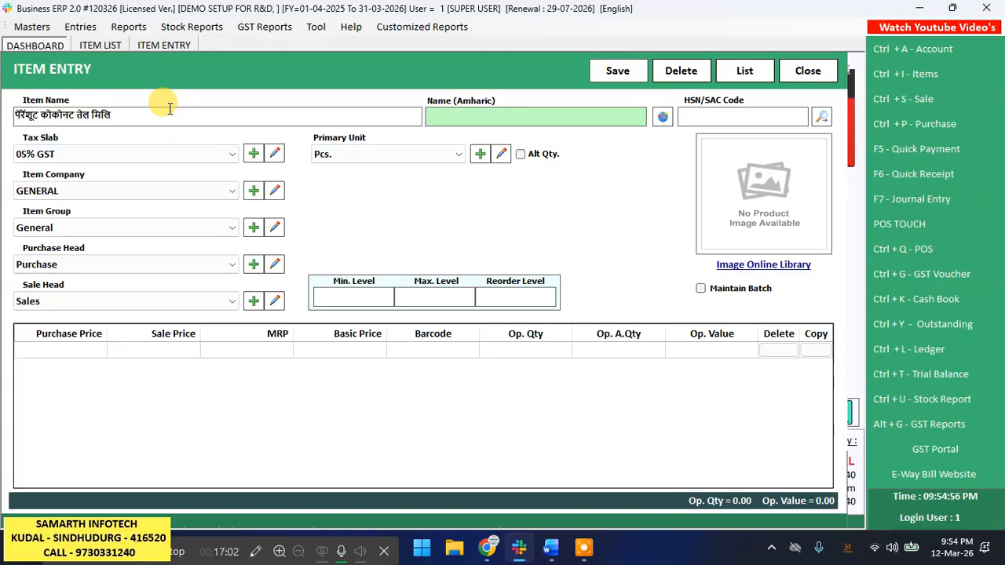
left_click(93, 117)
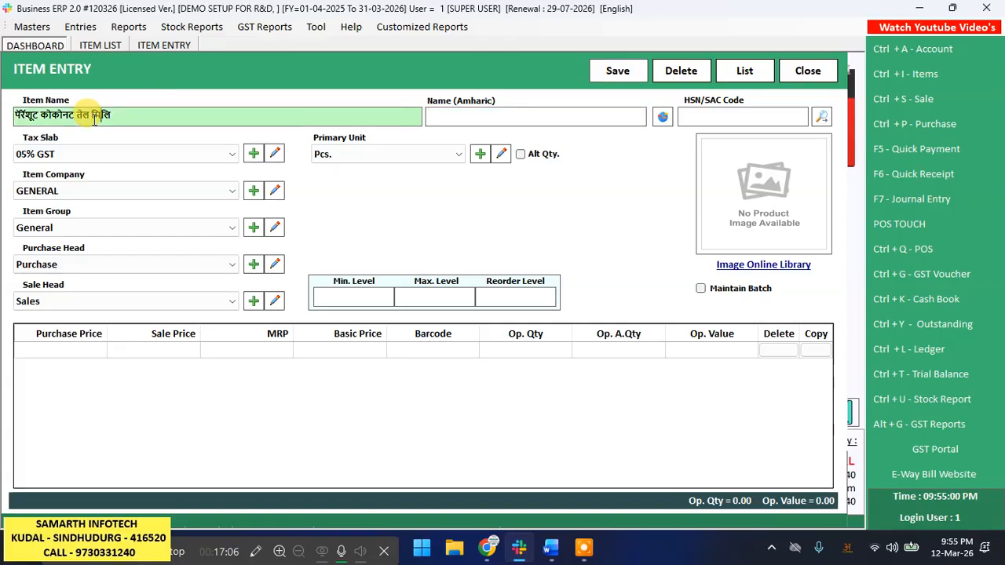
type("100")
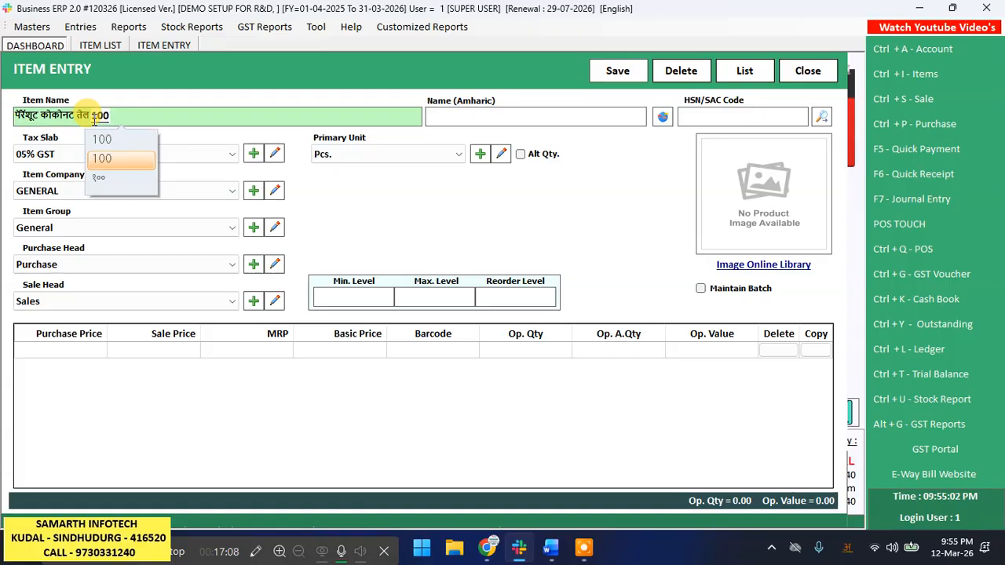
key("Return")
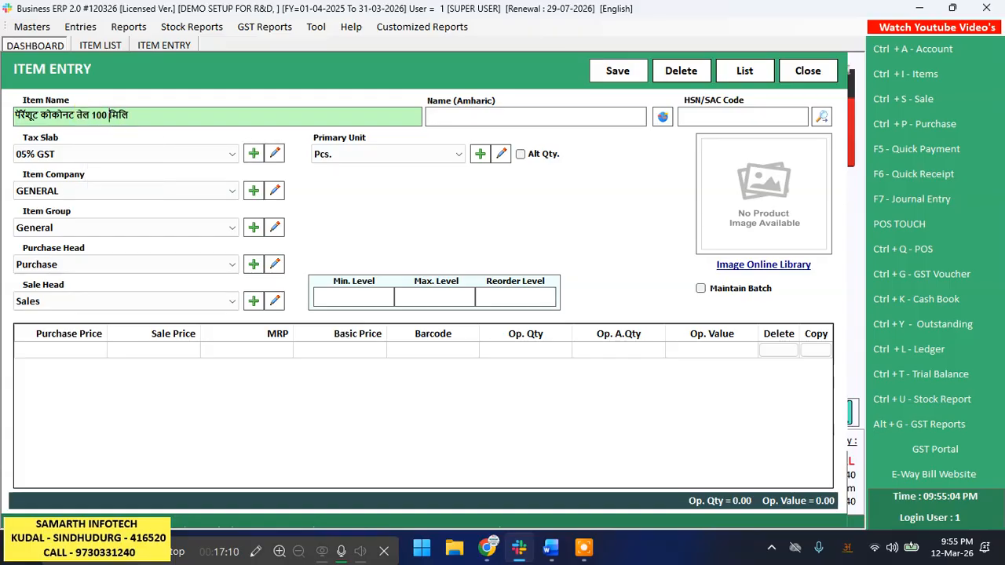
- Leave the Amharic name and HSN/SAC code blank, look through the available tax slabs and choose 05% GST
key("Return")
key("Return")
key("Return")
key("Down")
key("Down")
key("Down")
key("Down")
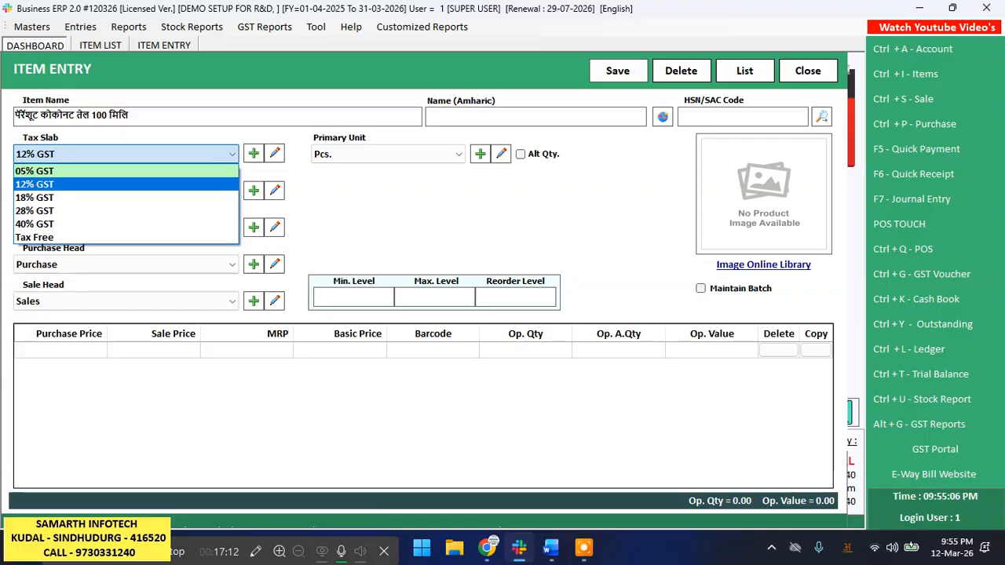
key("Up")
key("Up")
key("Up")
key("Up")
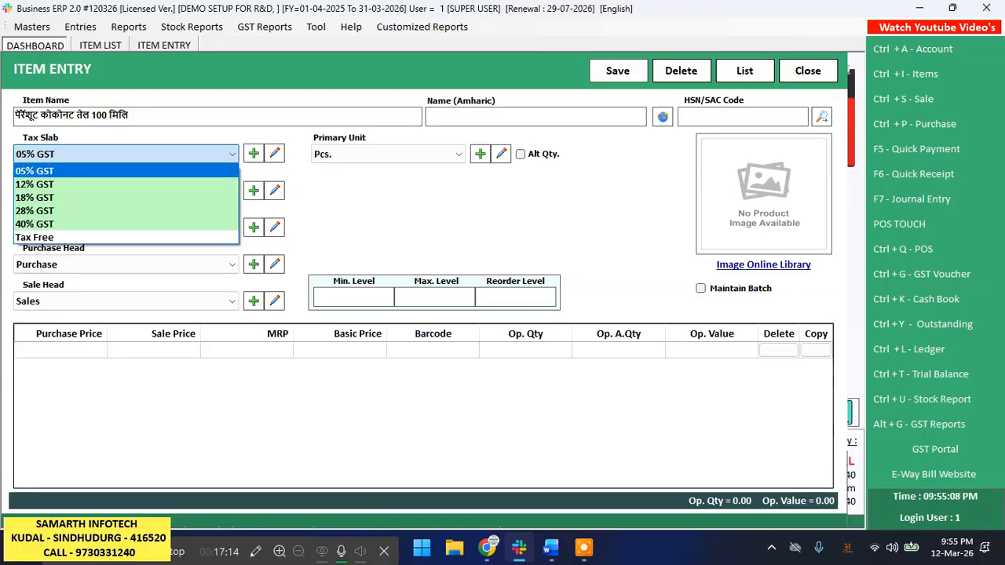
key("Down")
key("Down")
key("Down")
key("Down")
key("Down")
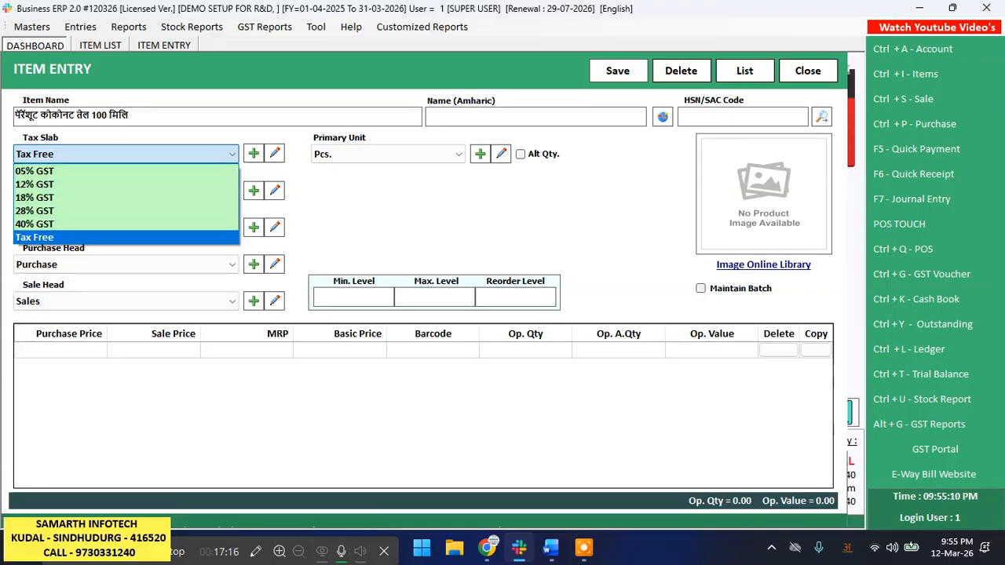
key("Up")
key("Up")
key("Up")
key("Up")
key("Up")
key("Down")
key("Down")
key("Down")
key("Down")
key("Down")
key("Up")
key("Up")
key("Up")
key("Up")
key("Up")
key("Return")
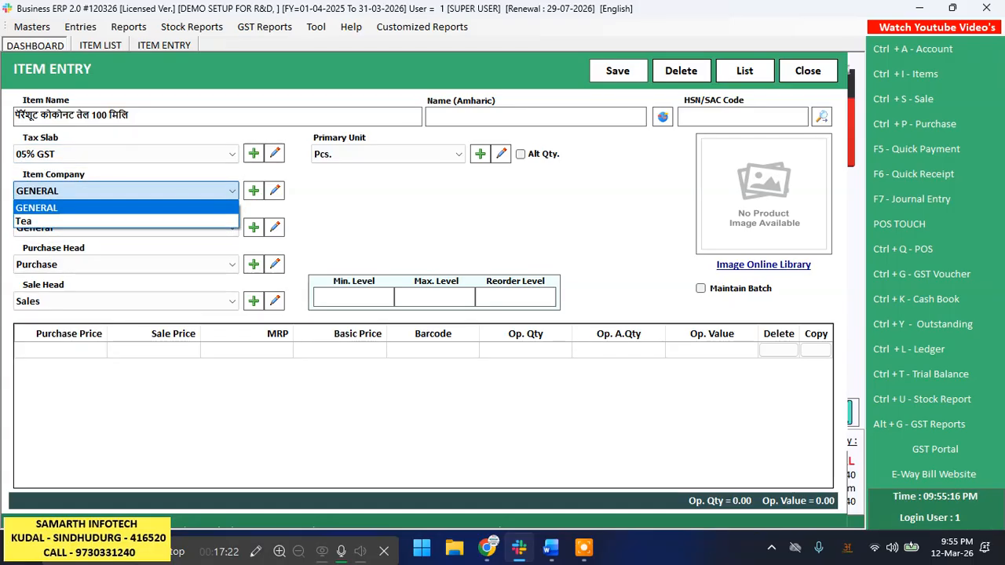
- Accept company GENERAL, group General, purchase head Purchase, sale head Sales and primary unit Pcs. for the item
key("Return")
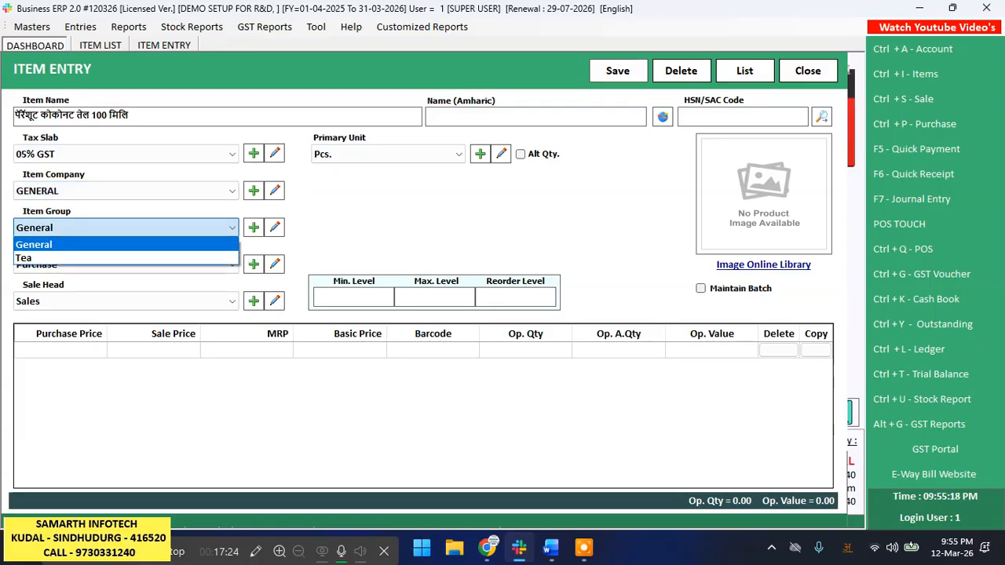
key("Return")
key("Return")
key("Return")
key("Return")
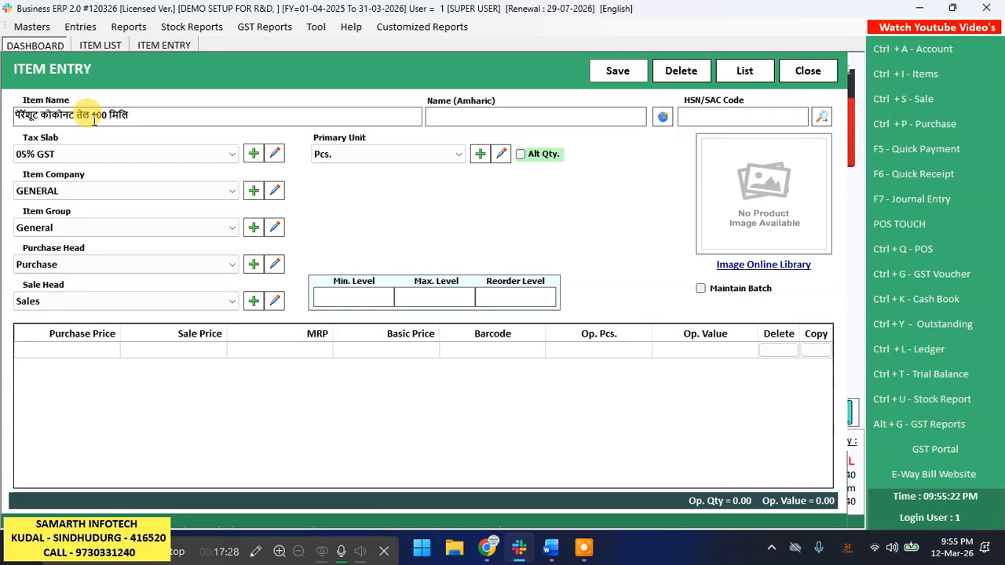
- Set the item's purchase price to 100, sale price to 150 and MRP to 200, leaving basic price and barcode blank
left_click(97, 351)
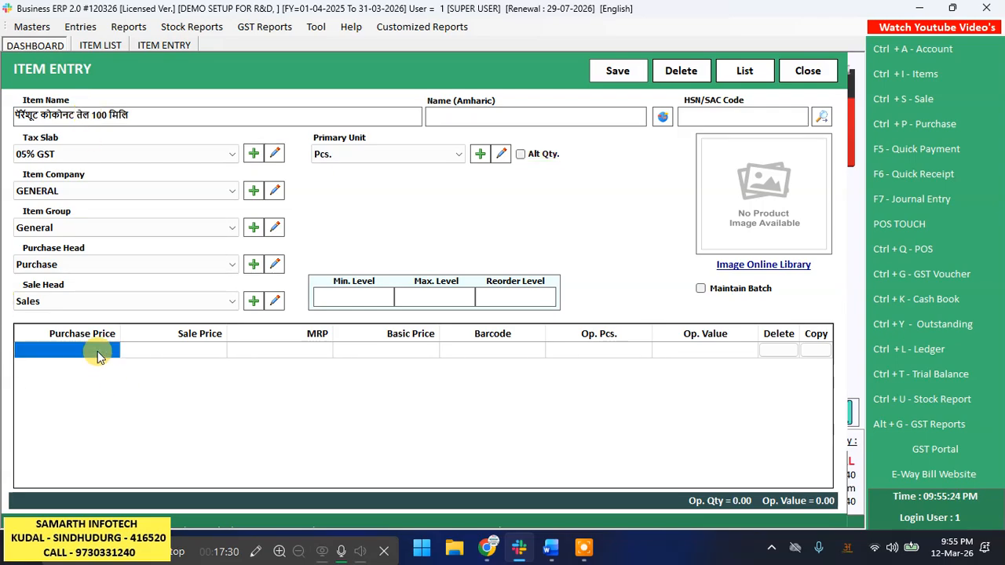
key("Right")
key("Left")
type("100")
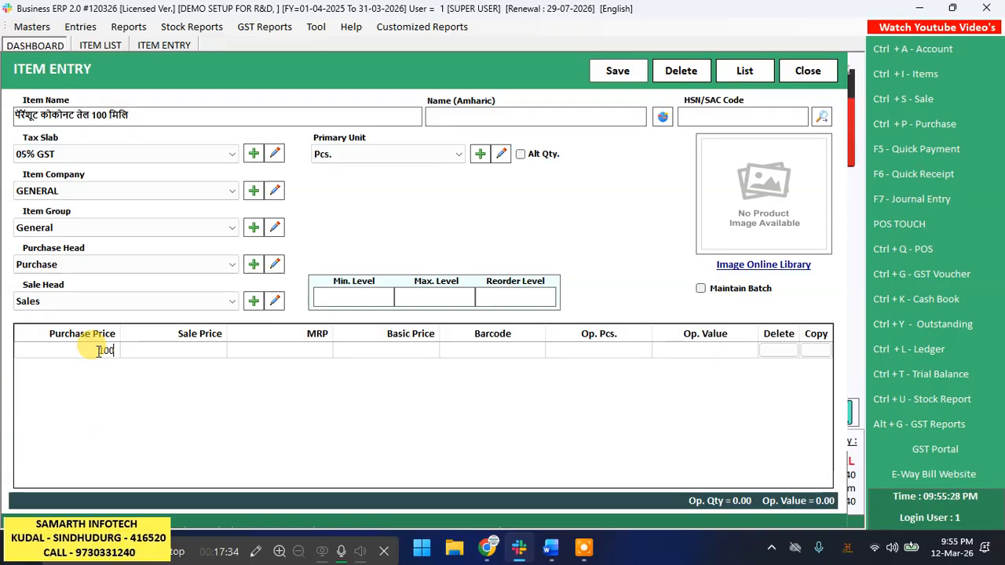
key("Return")
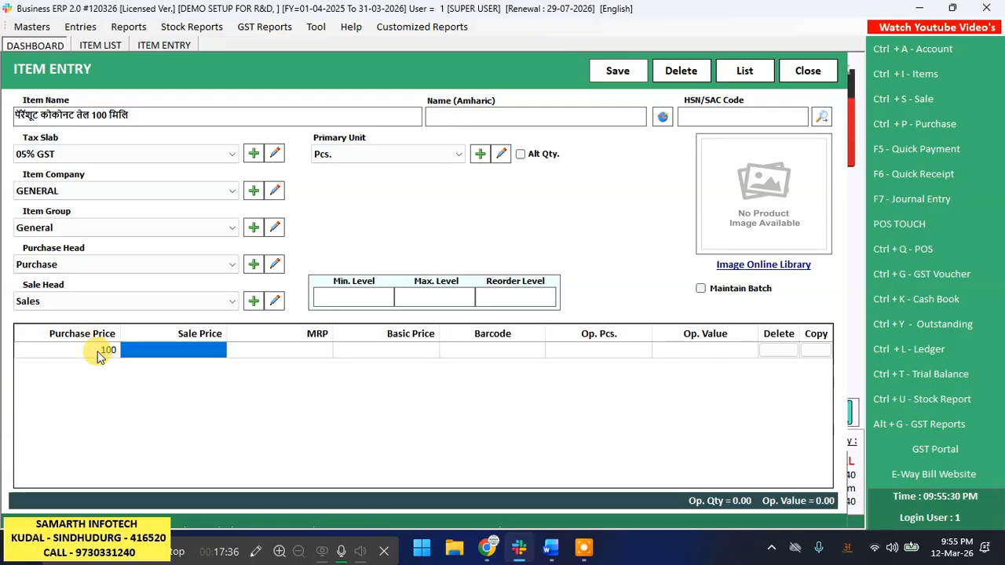
type("150")
key("Return")
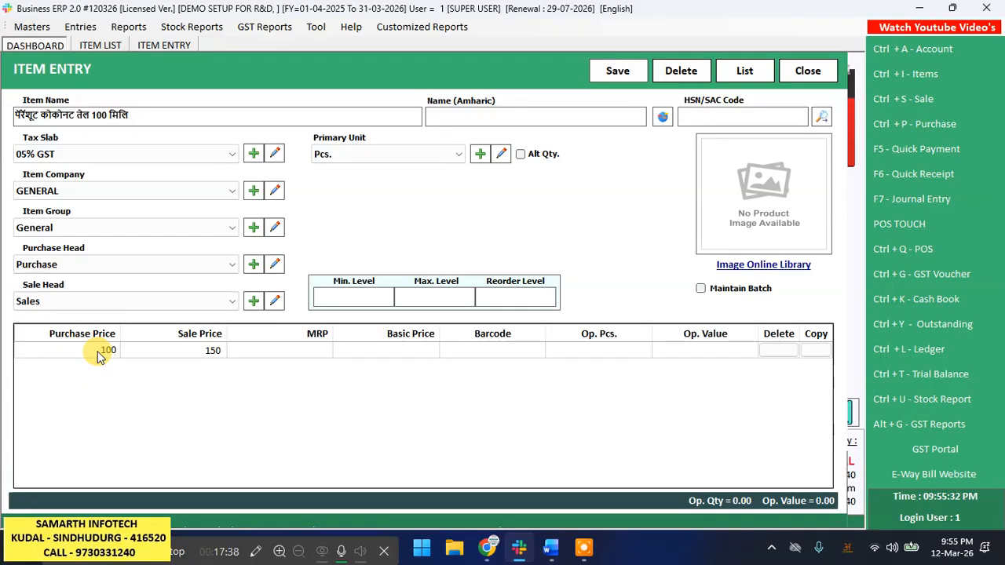
key("Return")
type("200")
key("Return")
key("Return")
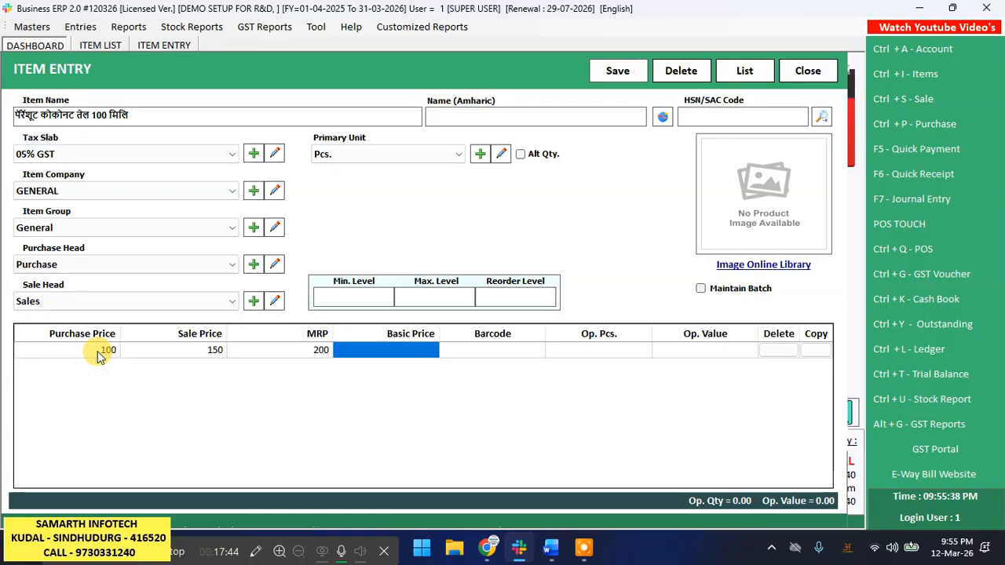
key("Return")
key("Return")
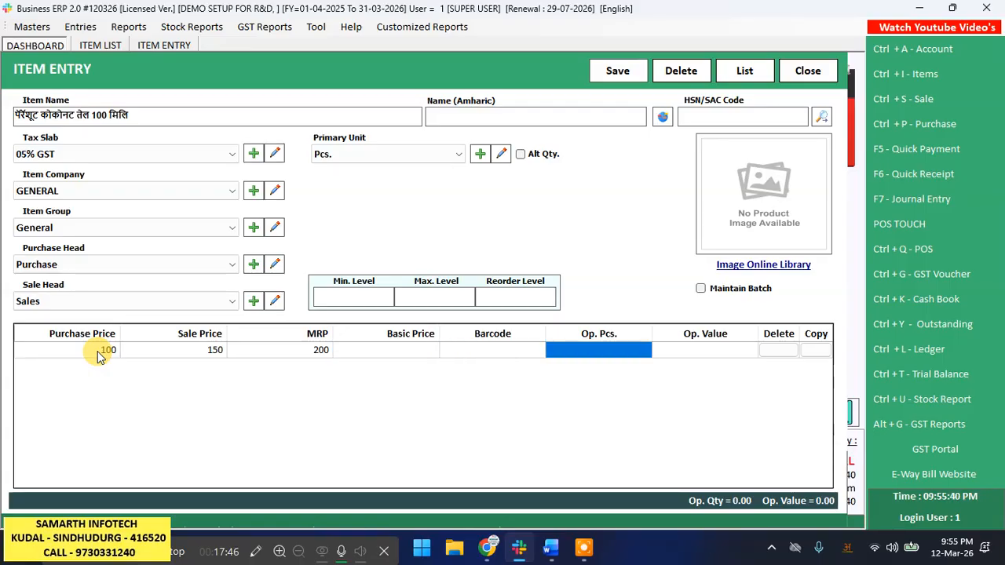
- Set the item's opening stock to 200 pieces and turn on batch maintenance
type("200")
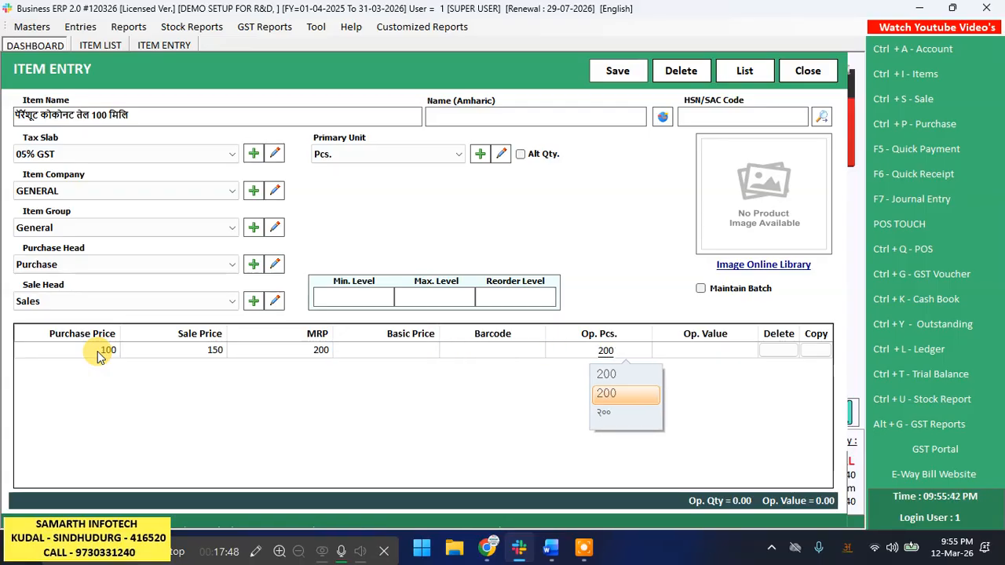
key("Return")
key("Return")
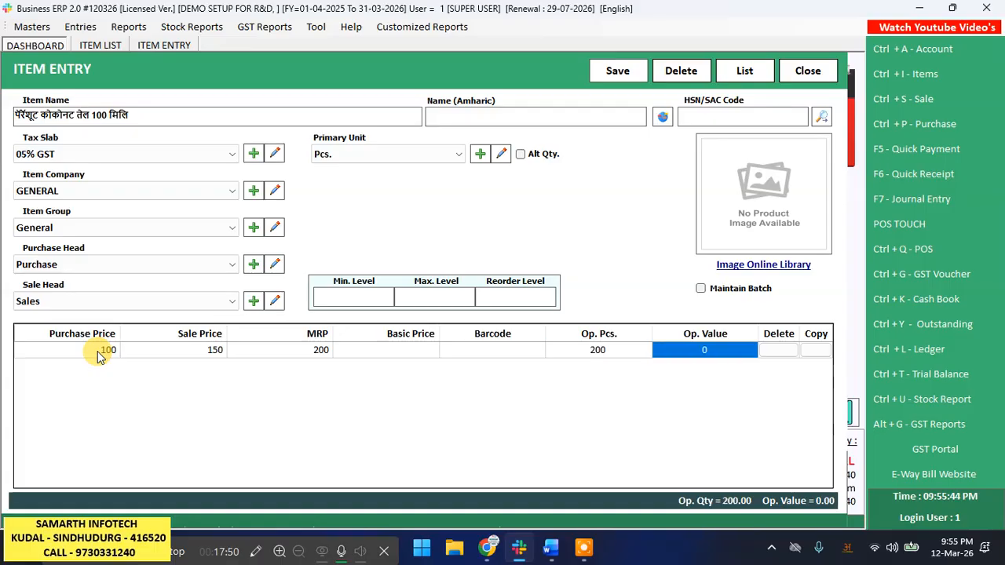
left_click(719, 292)
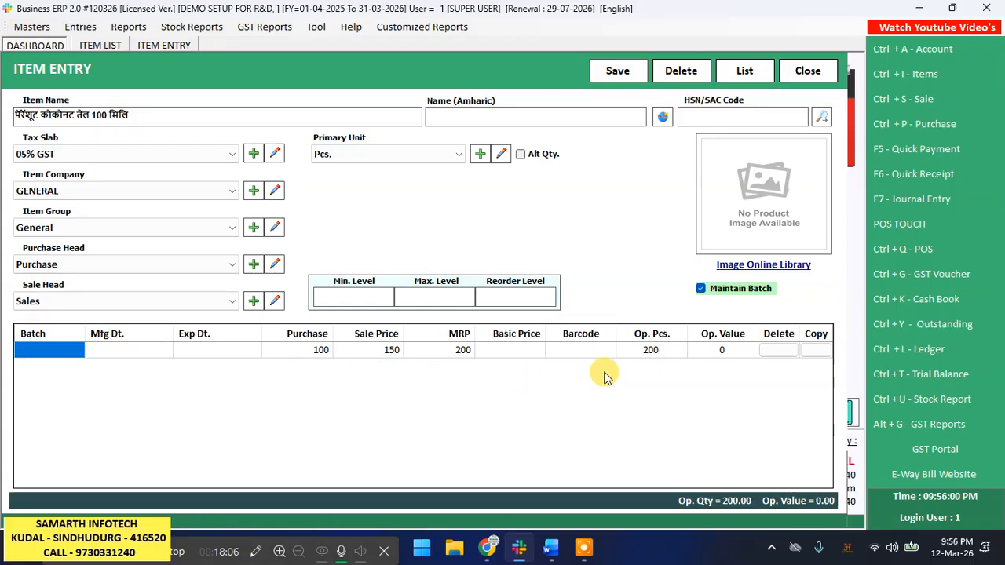
- Save the new item, return to the item list, refresh it and select साखर to view its details
left_click(619, 73)
left_click(565, 325)
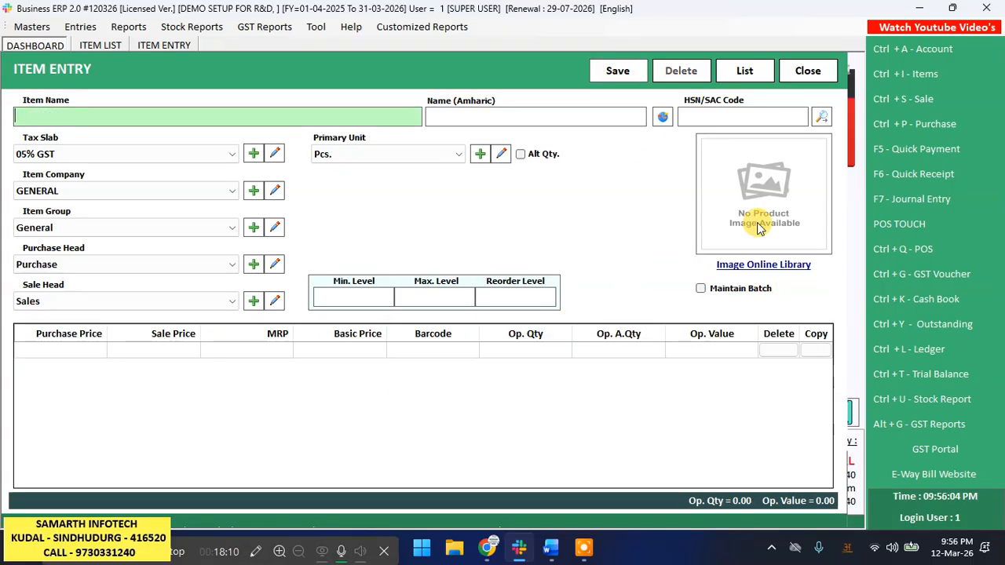
left_click(794, 79)
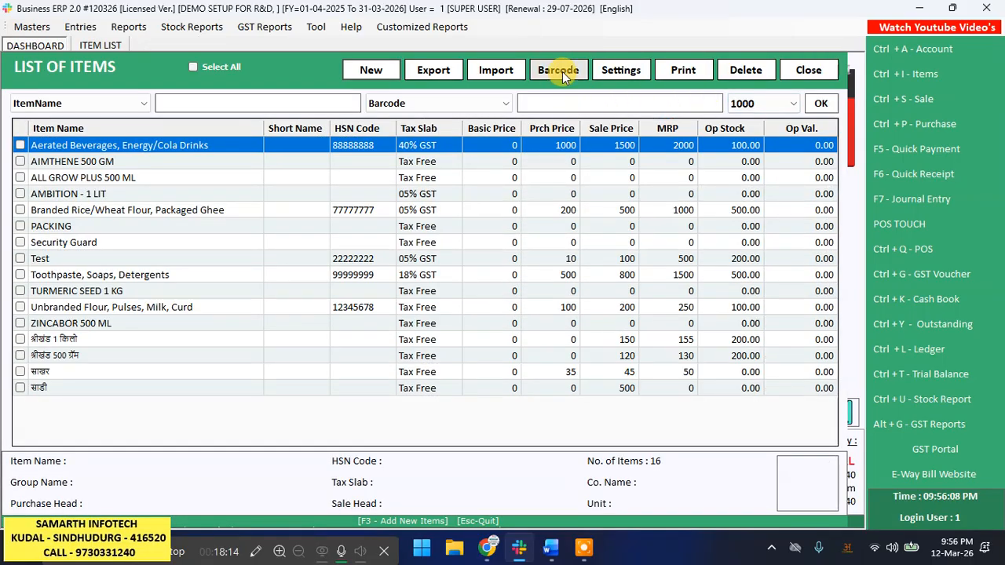
left_click(820, 103)
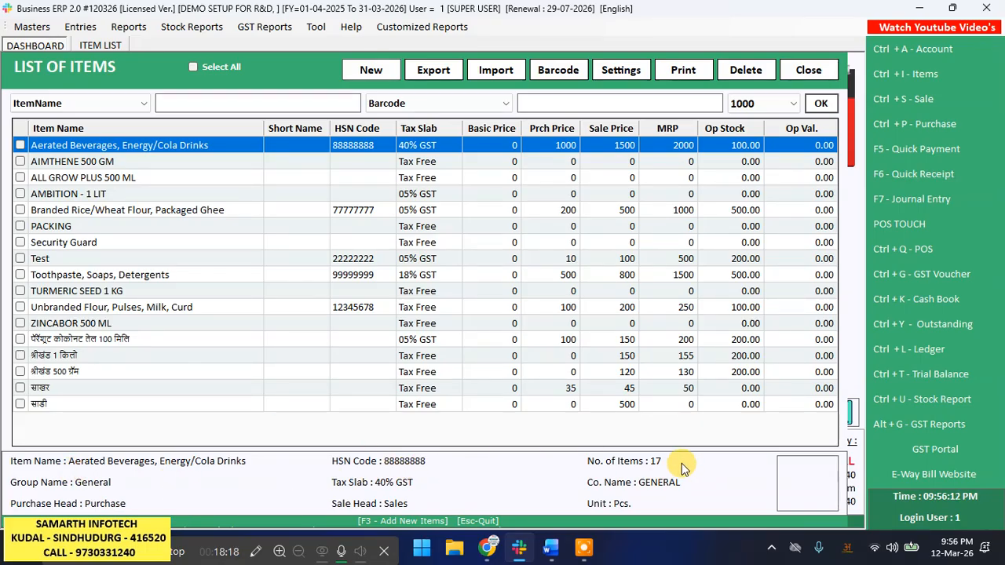
left_click(608, 404)
left_click(744, 393)
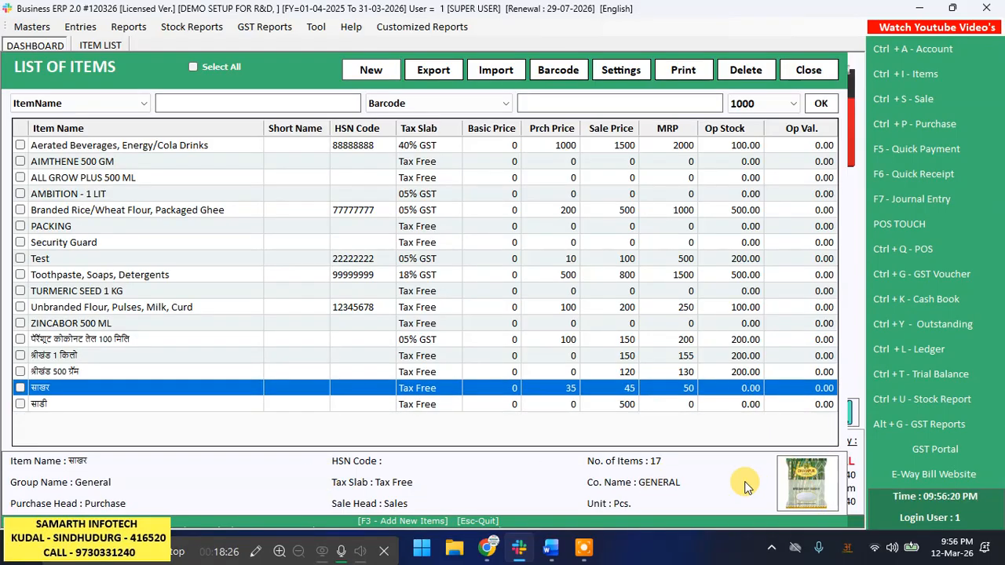
- Load the opening-stock items (main unit) for barcode label printing and select साखर
left_click(557, 70)
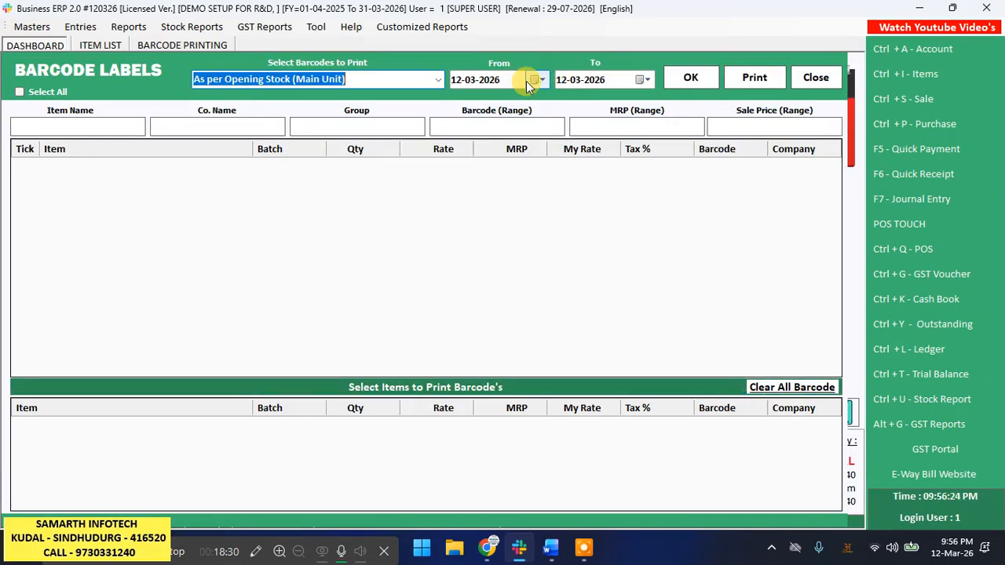
left_click(695, 81)
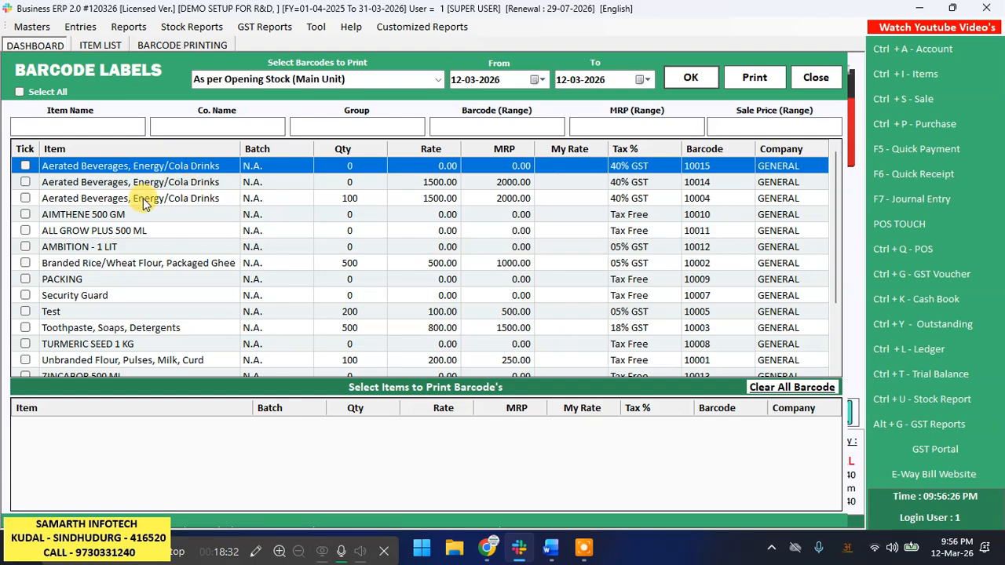
scroll(23, 357, "down", 3)
scroll(23, 357, "up", 1)
scroll(24, 357, "down", 1)
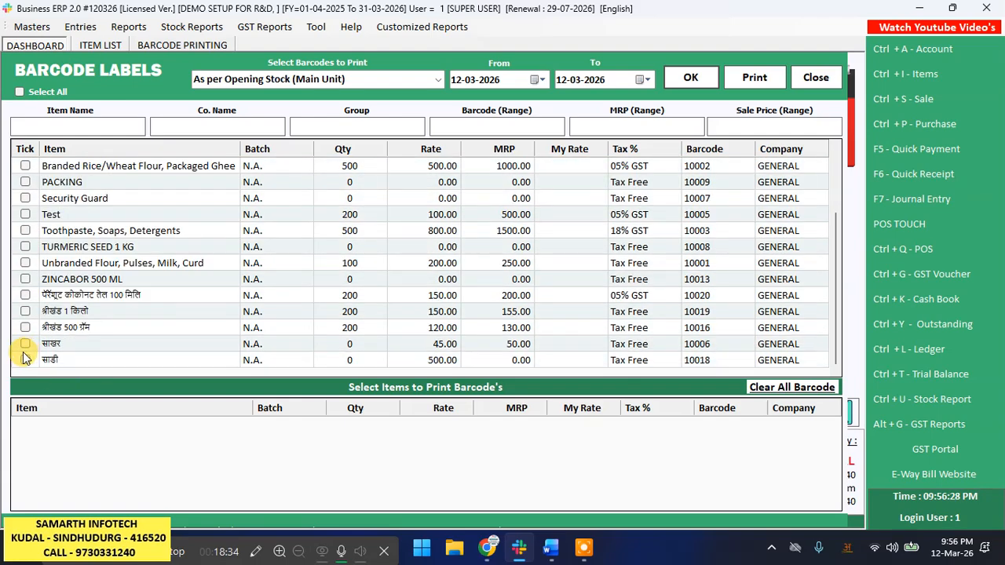
left_click(25, 344)
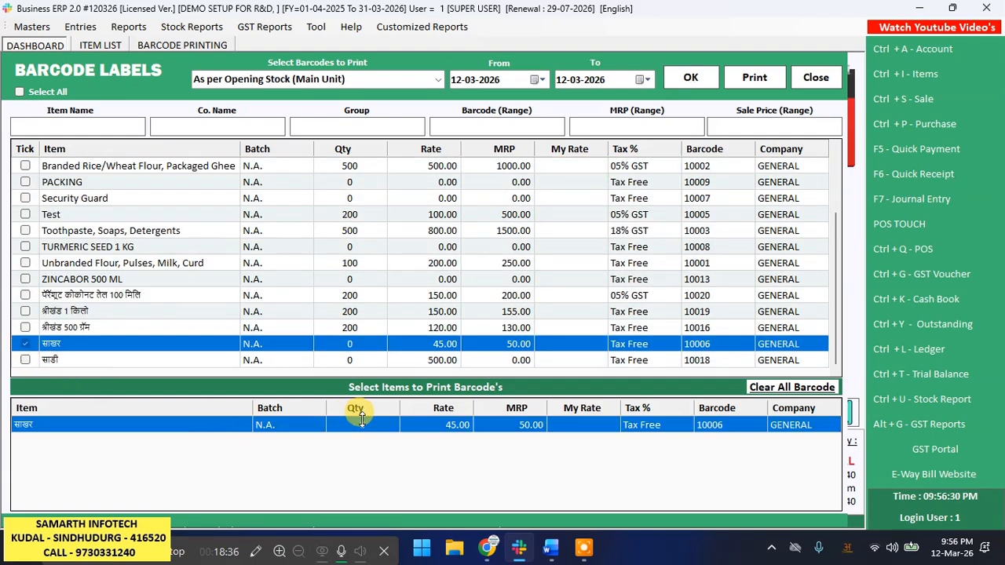
- Set the number of barcode labels for साखर to 10
left_click(362, 425)
double_click(363, 425)
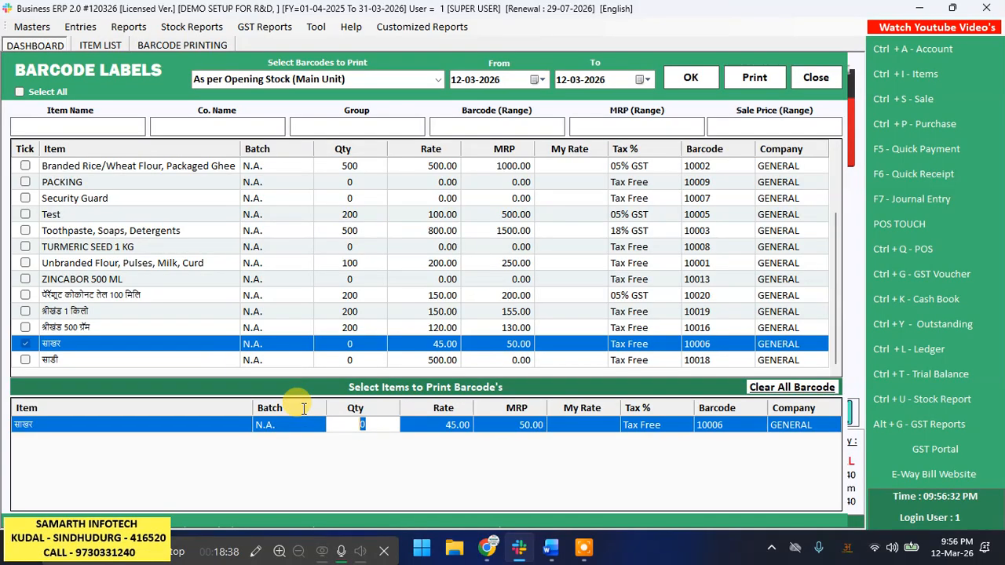
type("10")
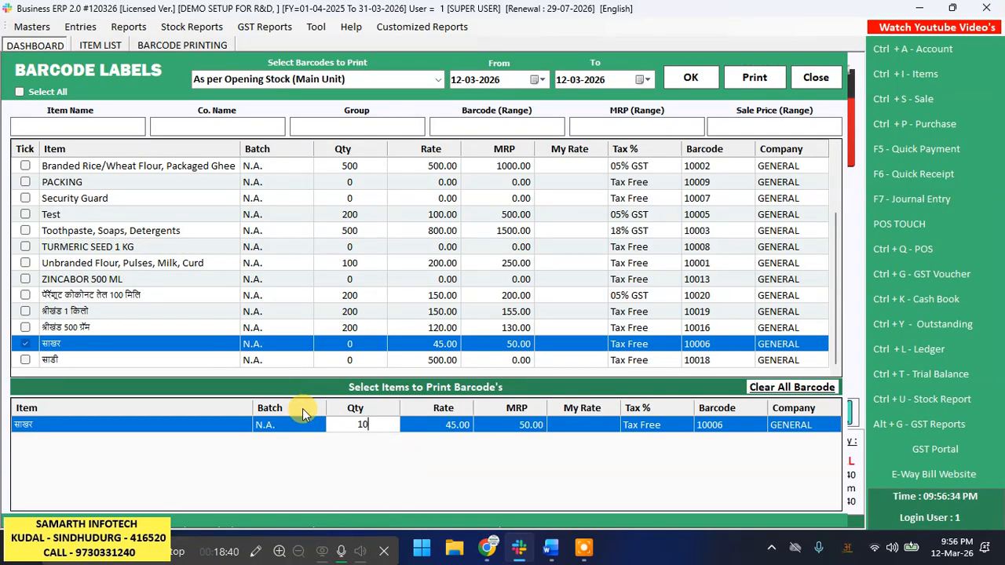
key("Return")
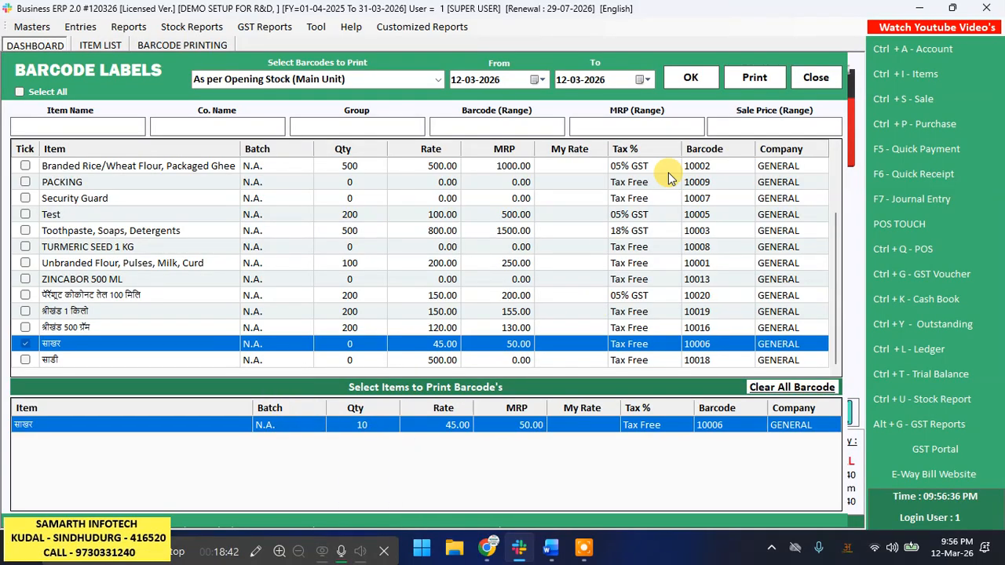
- Preview the साखर labels as Code 128 barcodes in the BANGO LABLE format, and close the preview
left_click(752, 92)
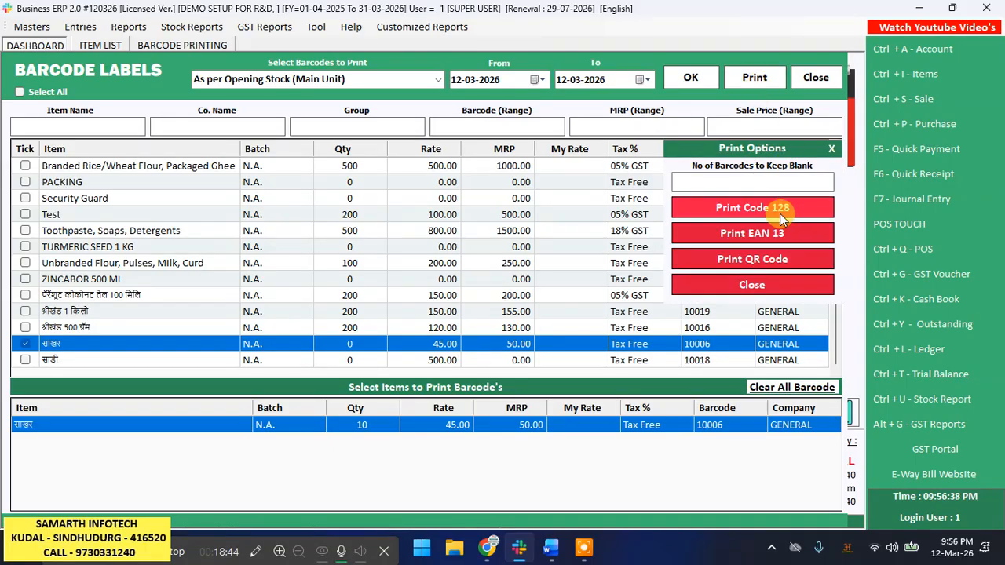
left_click(773, 207)
left_click(388, 245)
left_click(402, 287)
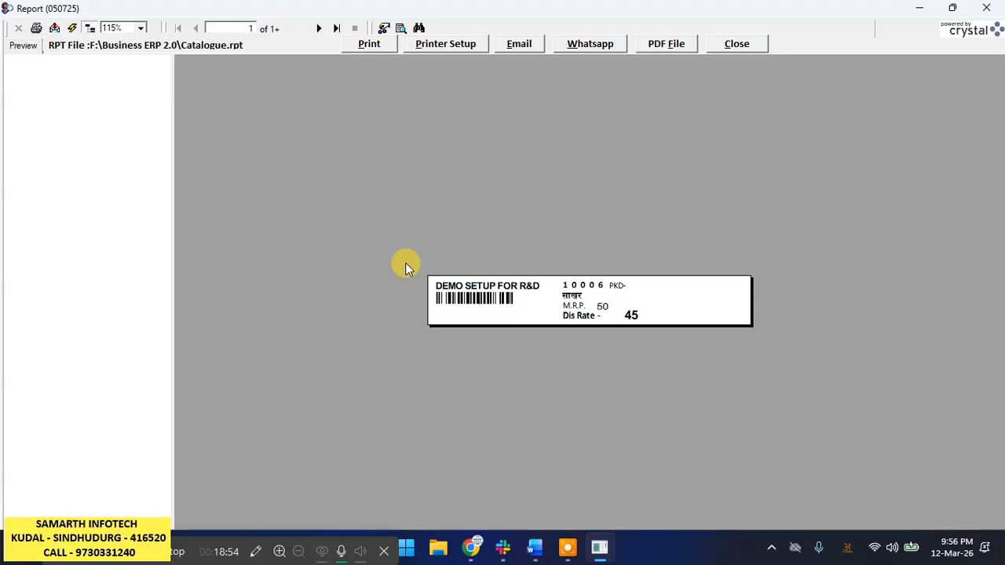
left_click(735, 43)
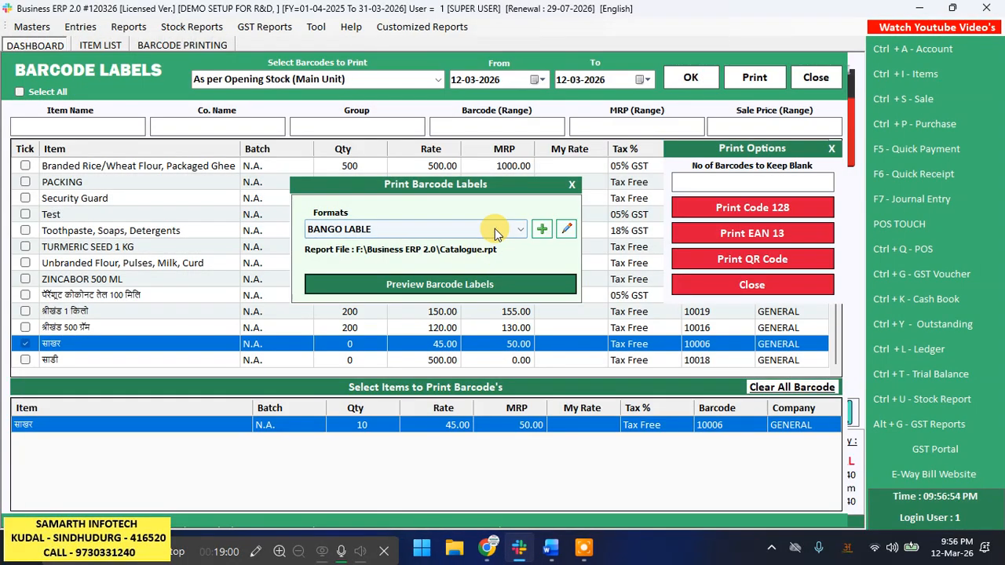
- Switch the label format to BARCODE 38x25 WITH PKD, preview the barcode labels and close the preview
left_click(495, 229)
left_click(453, 262)
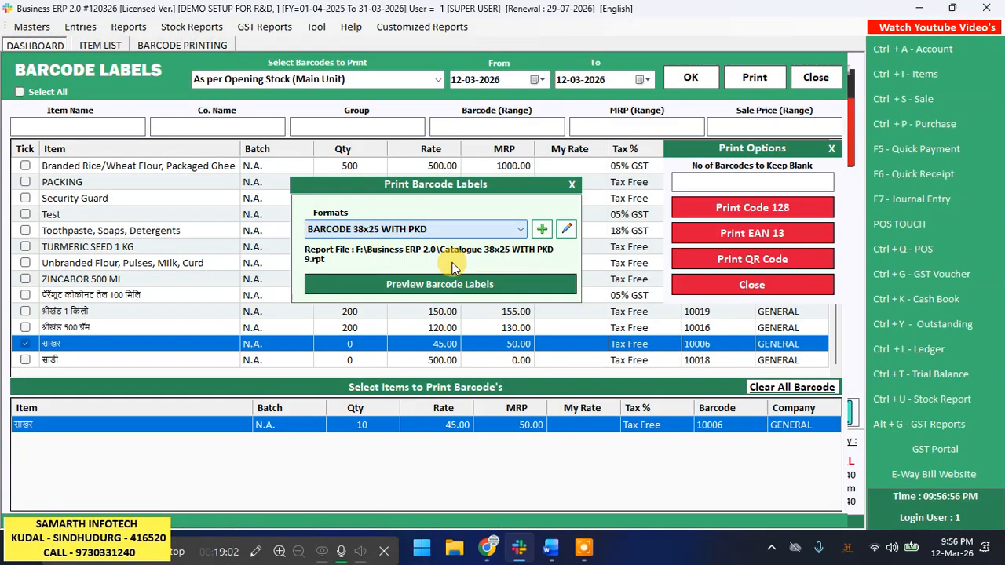
left_click(487, 289)
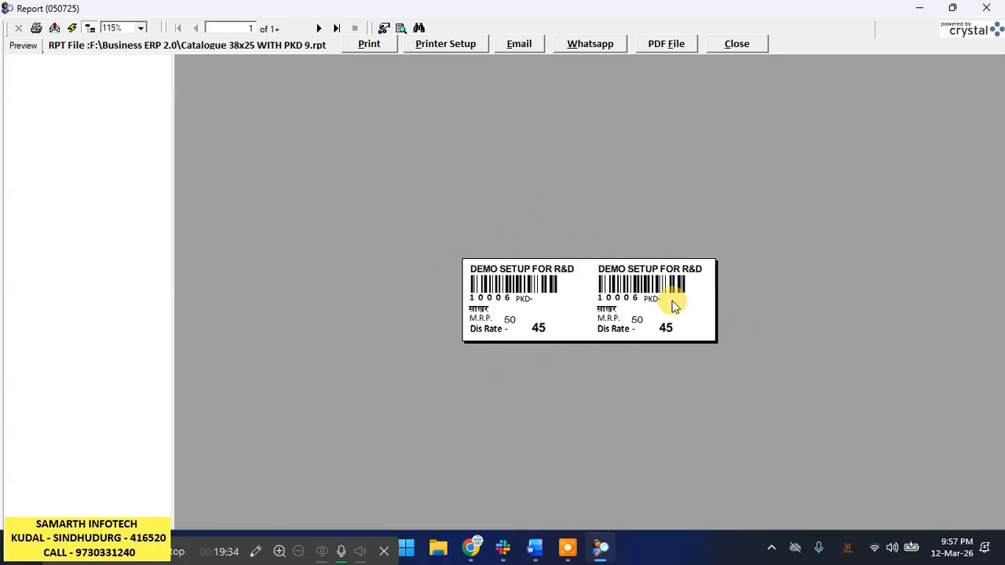
left_click(738, 44)
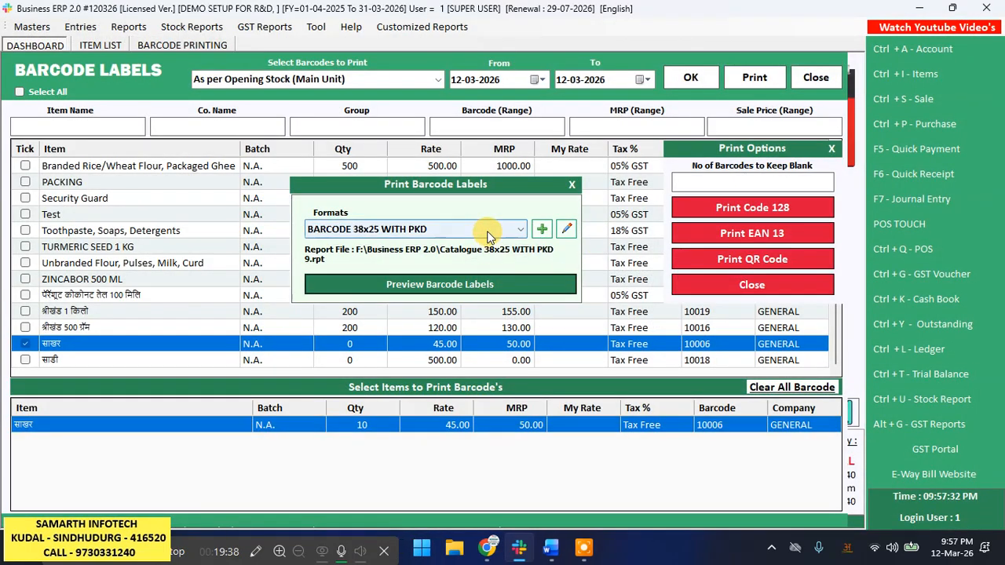
- Switch the label format back to BANGO LABLE and preview the barcode labels once more
left_click(439, 228)
left_click(423, 239)
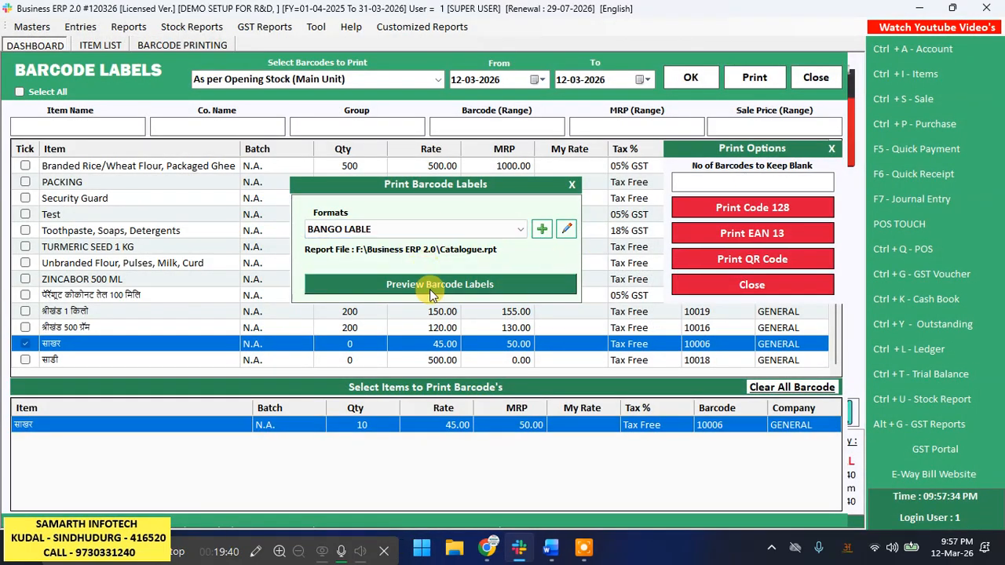
key("Return")
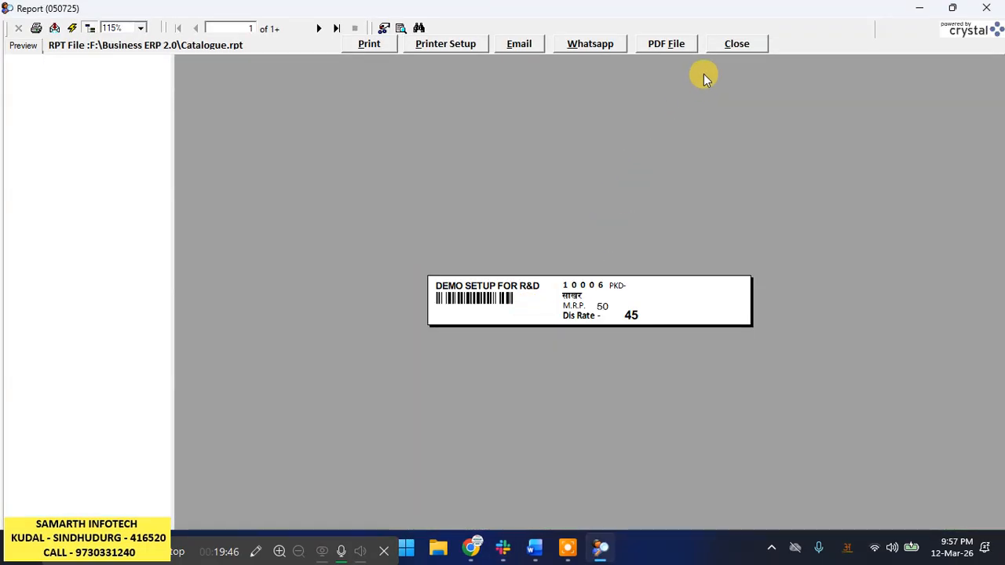
left_click(732, 47)
- Close the barcode print dialogs, the barcode labels window and the item list to return to the dashboard
left_click(572, 185)
left_click(753, 284)
left_click(814, 77)
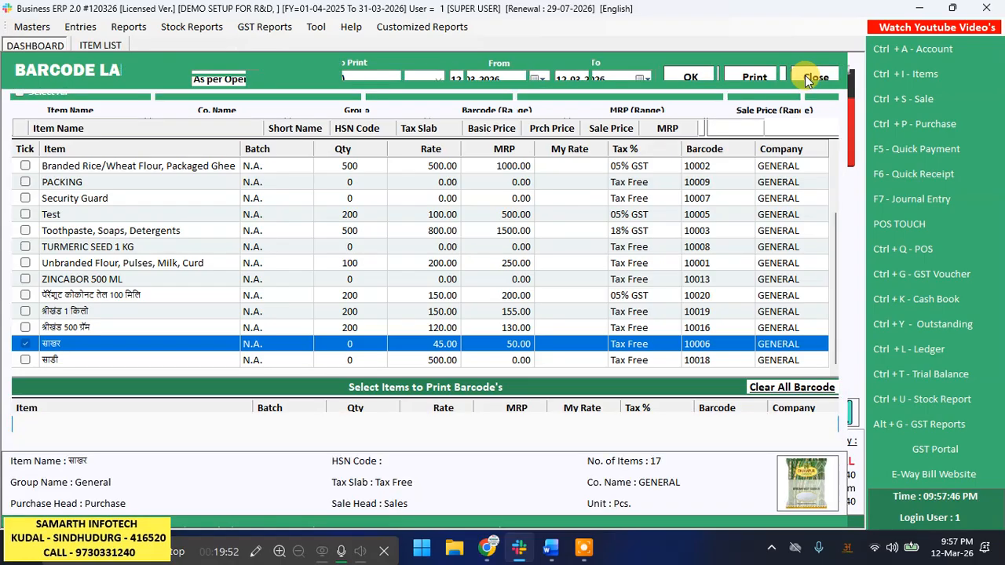
left_click(811, 77)
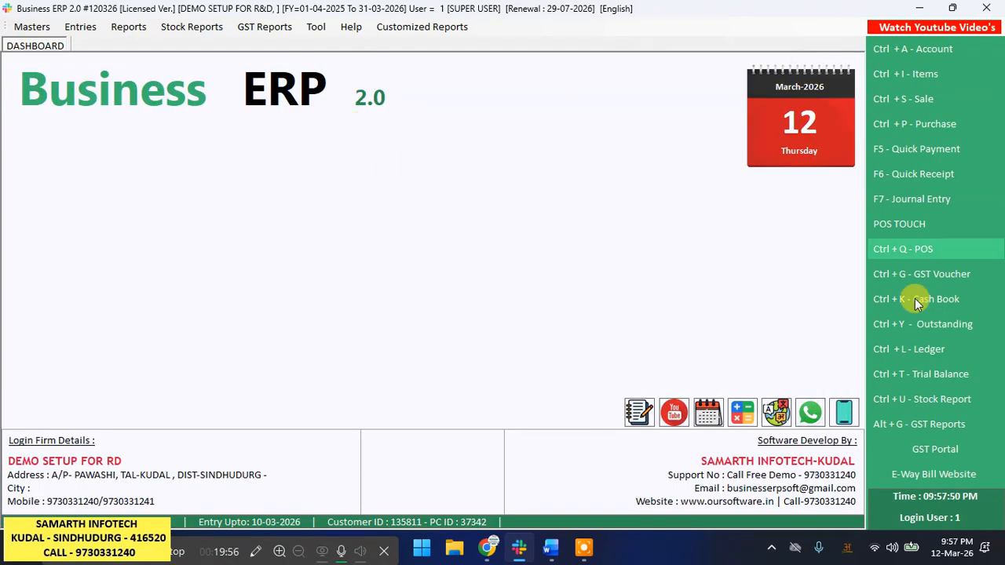
- Open a blank sale bill from the sale bill list and a blank POS bill from the POS bill book
left_click(936, 99)
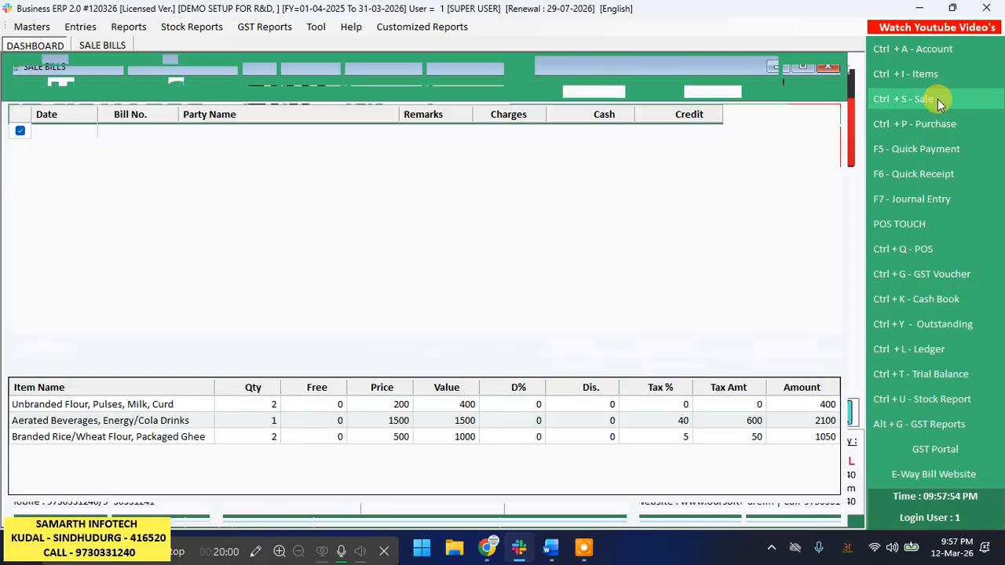
left_click(318, 73)
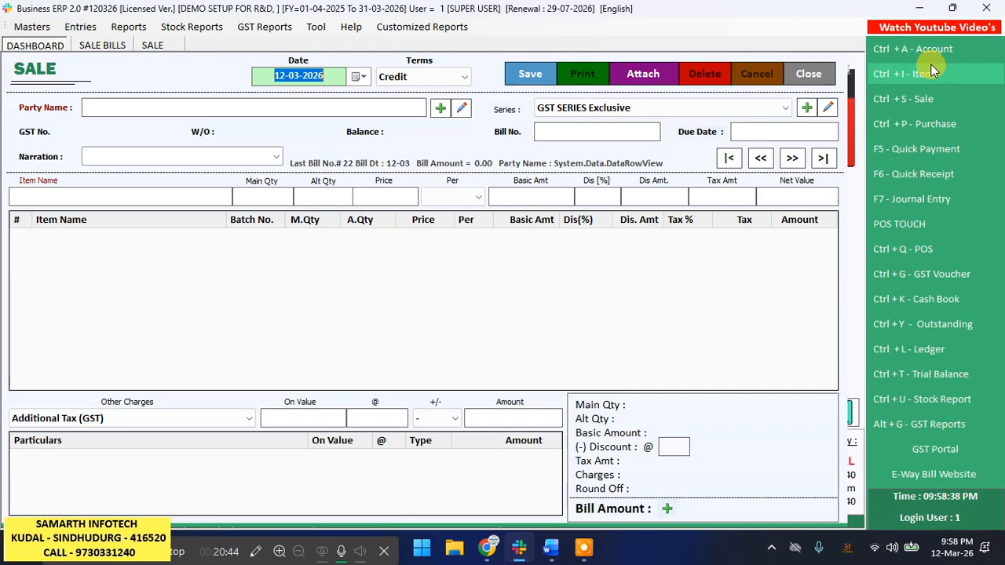
left_click(930, 251)
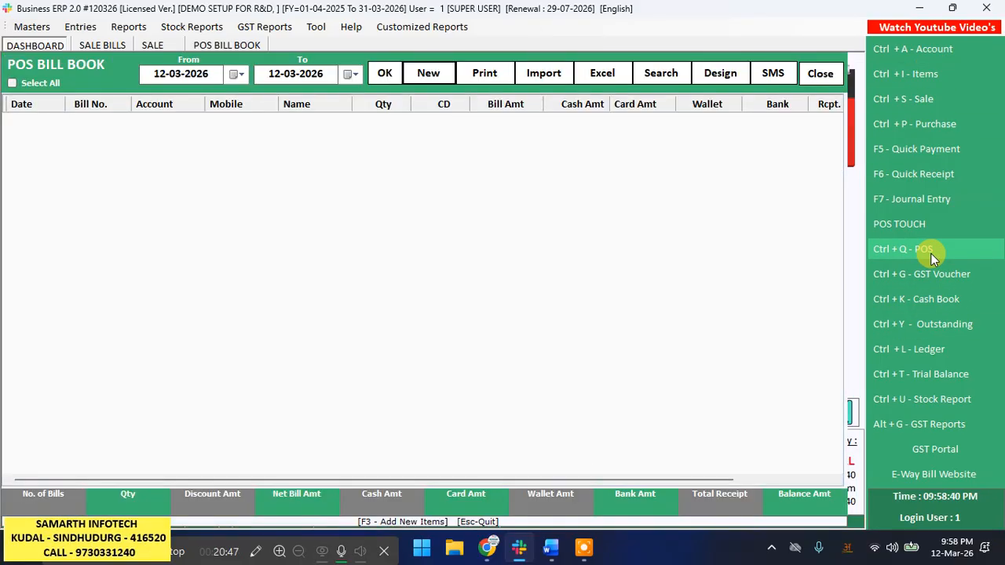
left_click(423, 76)
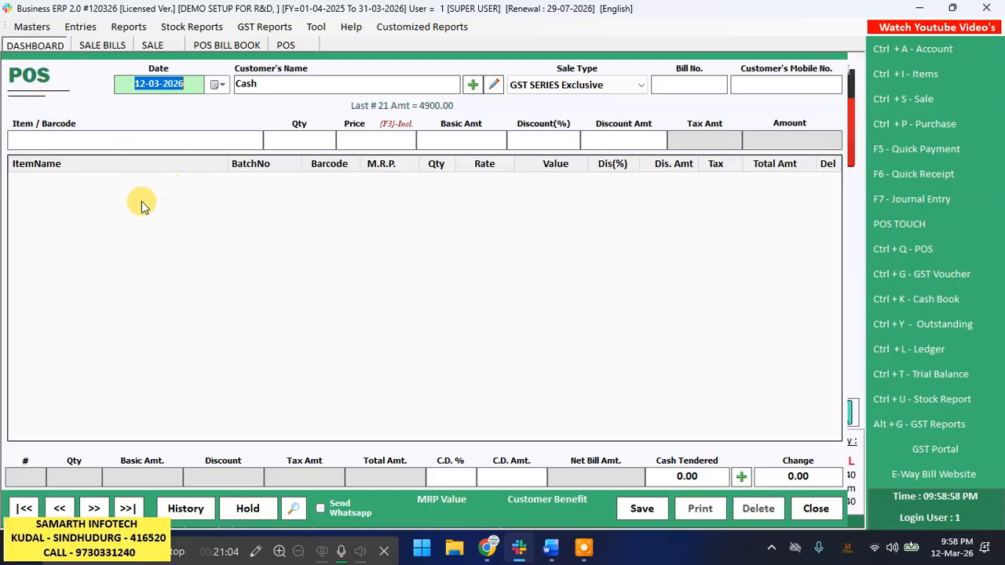
- Open POS Touch with the General group's items shown, and compare it with the regular POS form
left_click(80, 27)
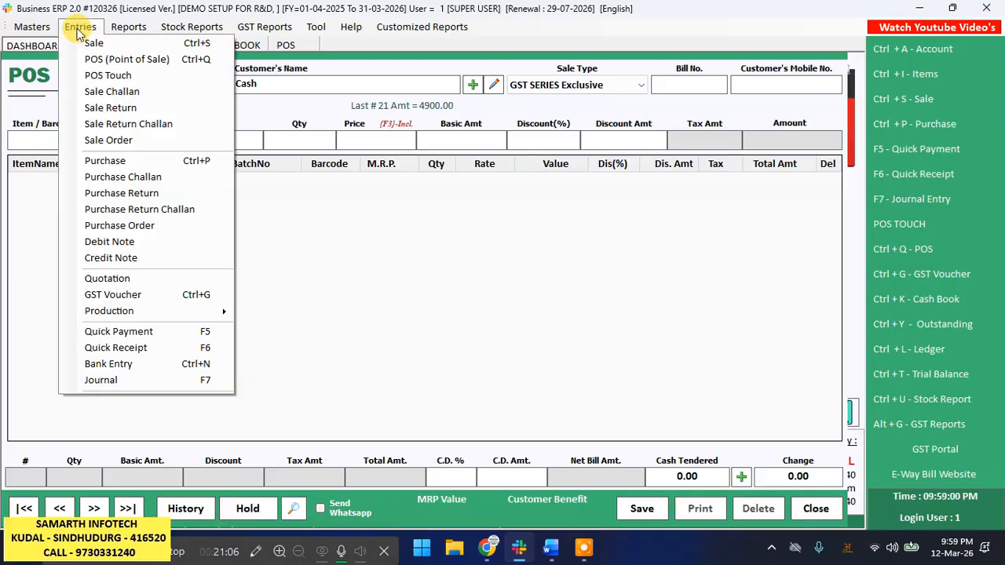
left_click(159, 79)
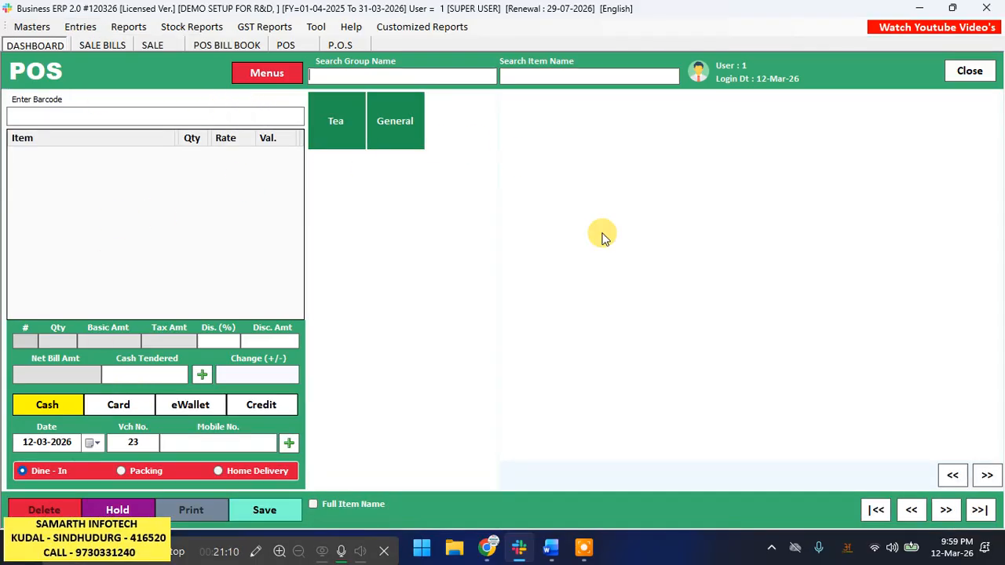
left_click(413, 123)
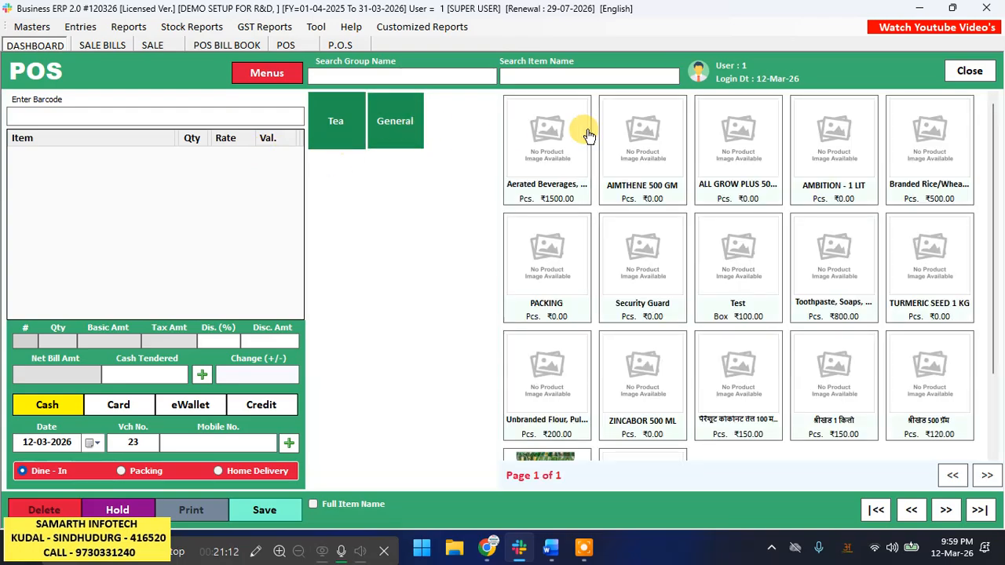
left_click(287, 45)
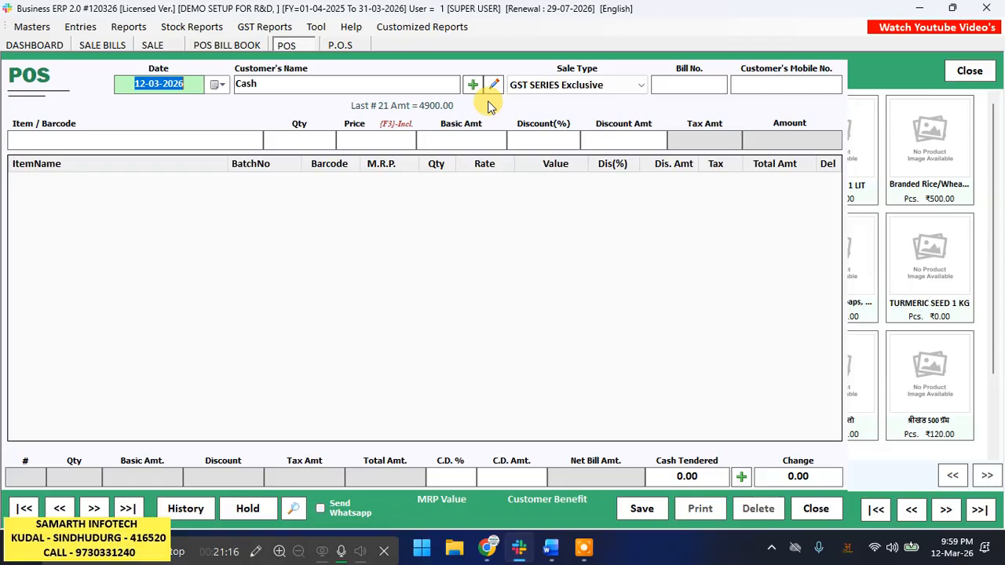
left_click(340, 45)
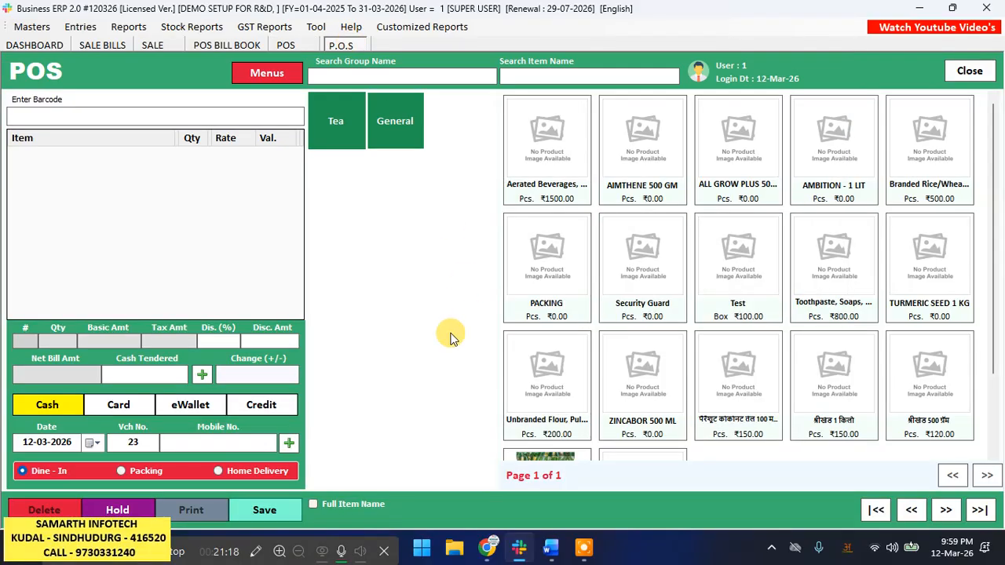
- Add one each of Test, Security Guard, PACKING, Unbranded Flour, ZINCABOR 500 ML, श्रीखंड 1 किलो and Toothpaste to the POS Touch bill
left_click(724, 242)
left_click(622, 265)
left_click(585, 272)
left_click(554, 369)
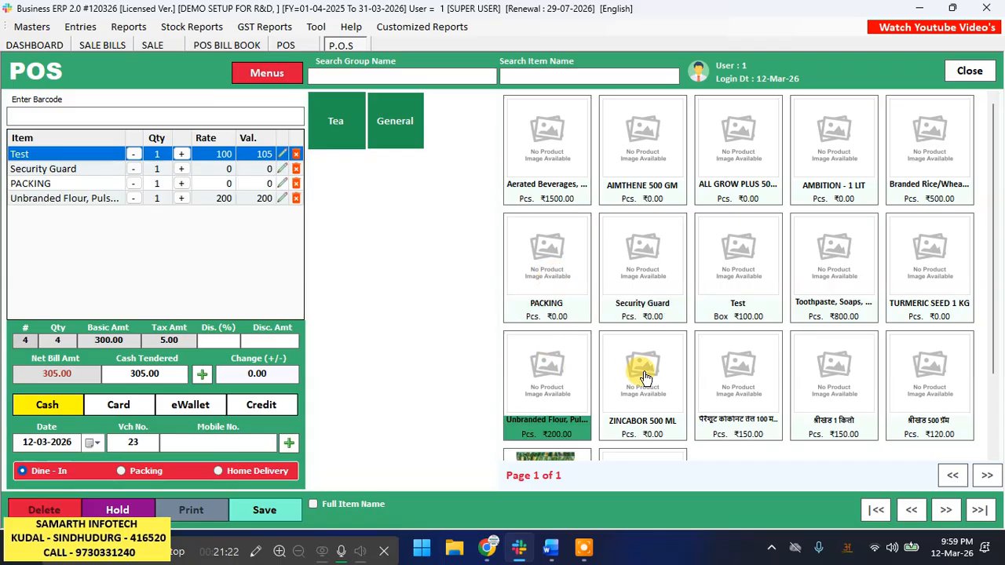
left_click(644, 377)
left_click(837, 377)
left_click(841, 220)
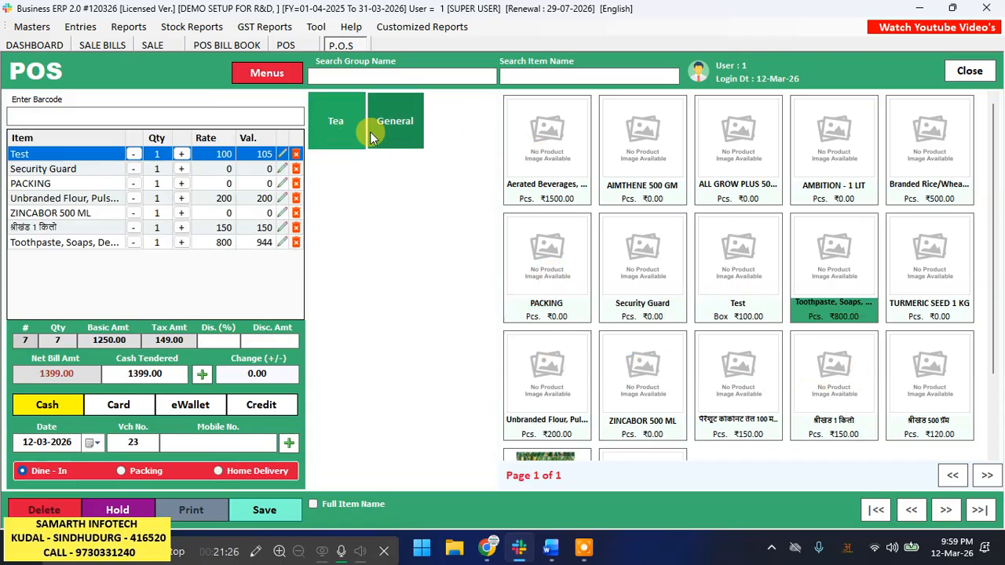
- Add one ALL GROW PLUS 500 ML to the POS Touch bill
left_click(738, 187)
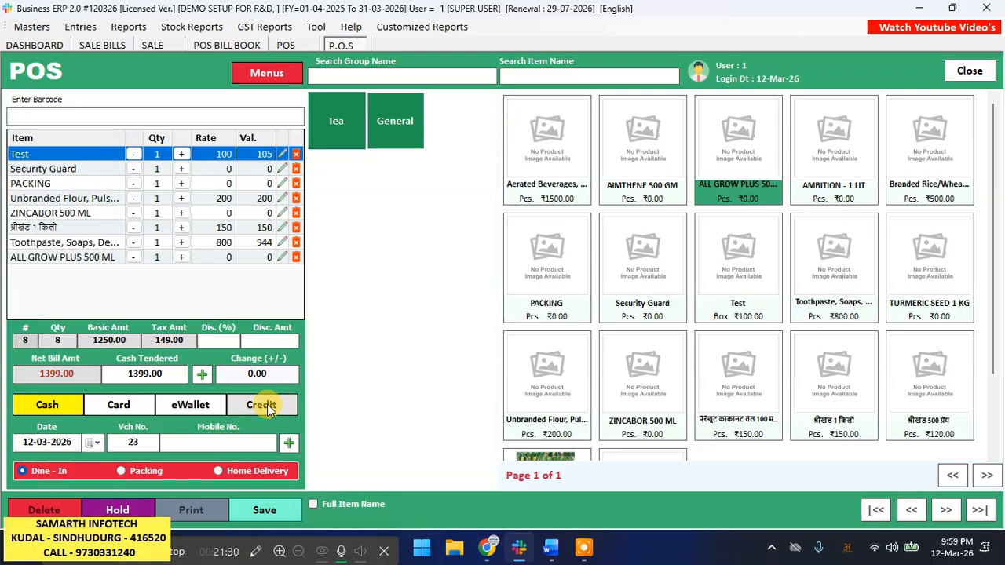
- Review the bill's split payment options and its customer details form, closing each without entering anything
left_click(203, 374)
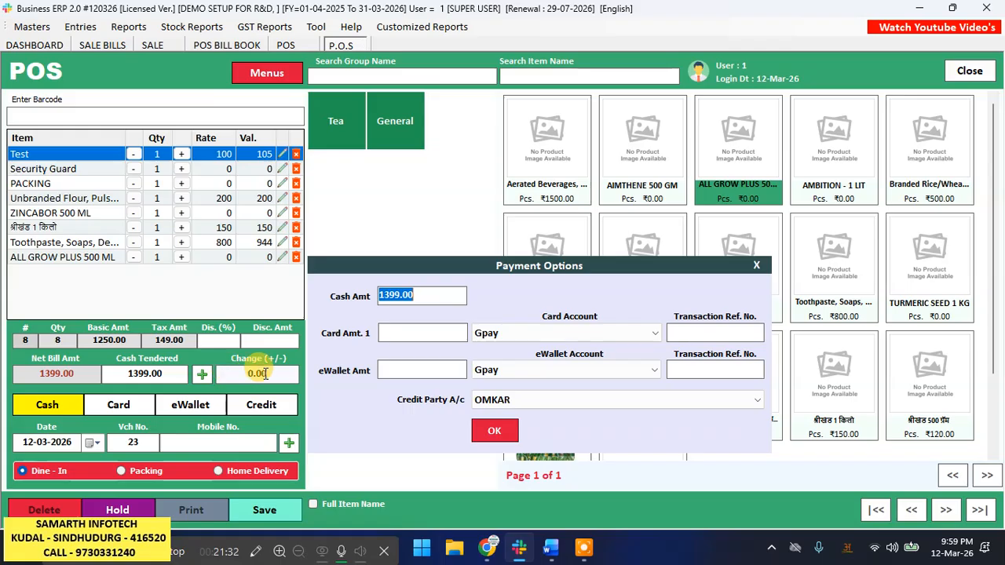
left_click(755, 266)
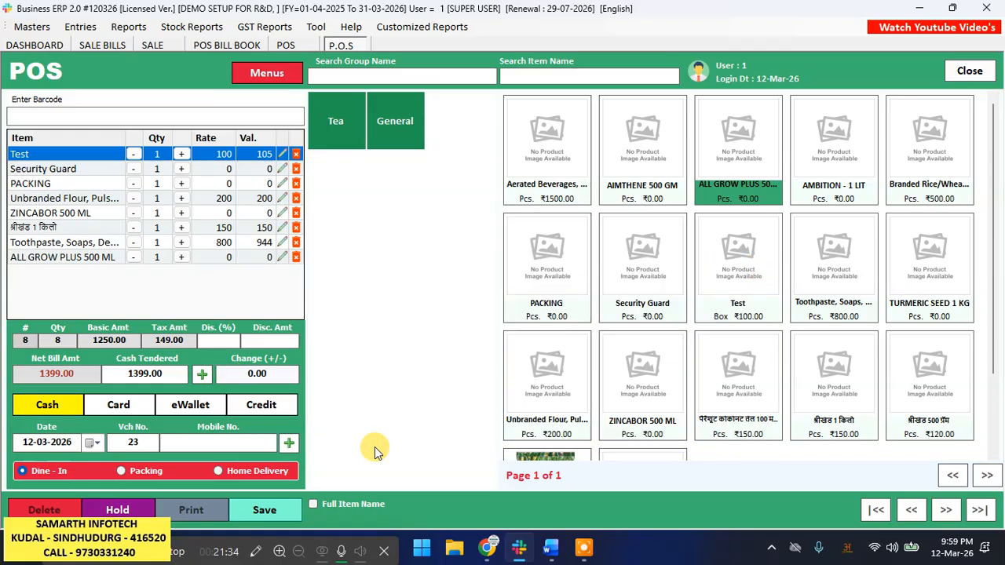
left_click(289, 444)
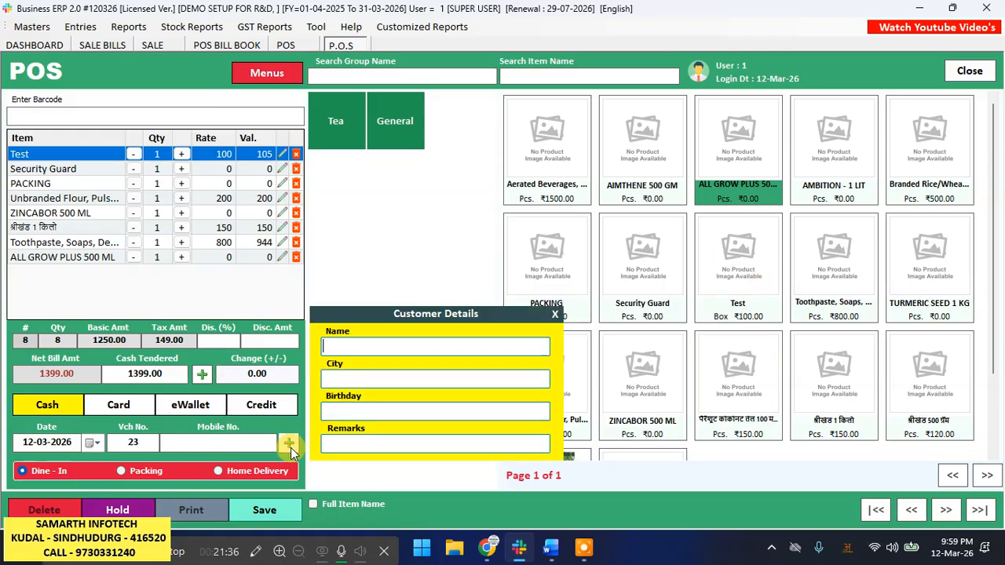
left_click(554, 314)
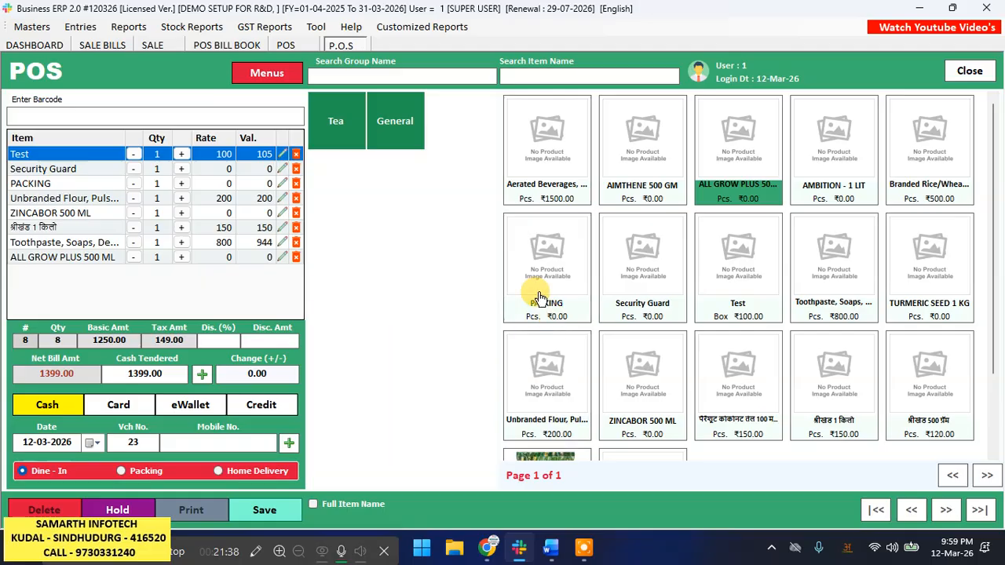
left_click(315, 30)
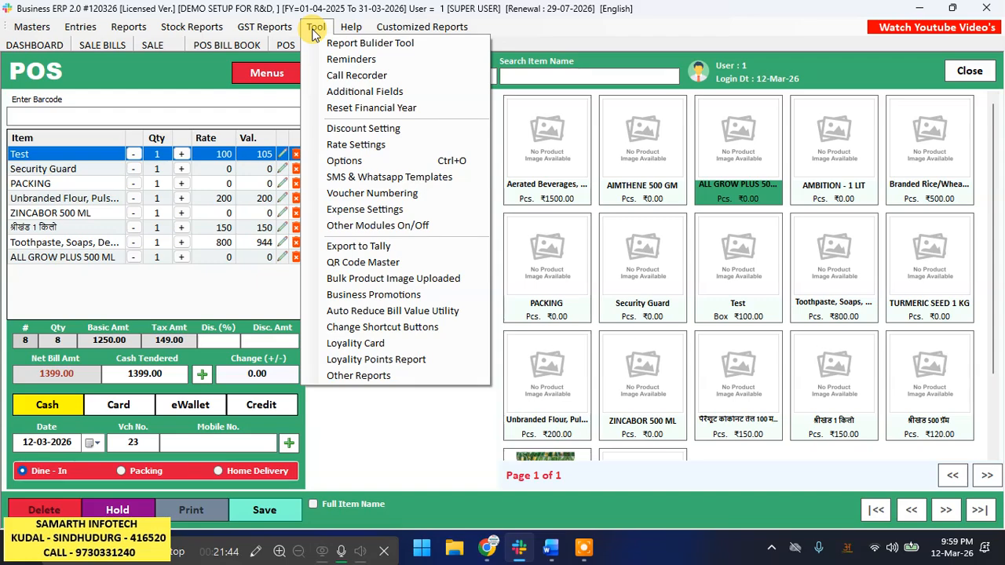
mouse_move(277, 33)
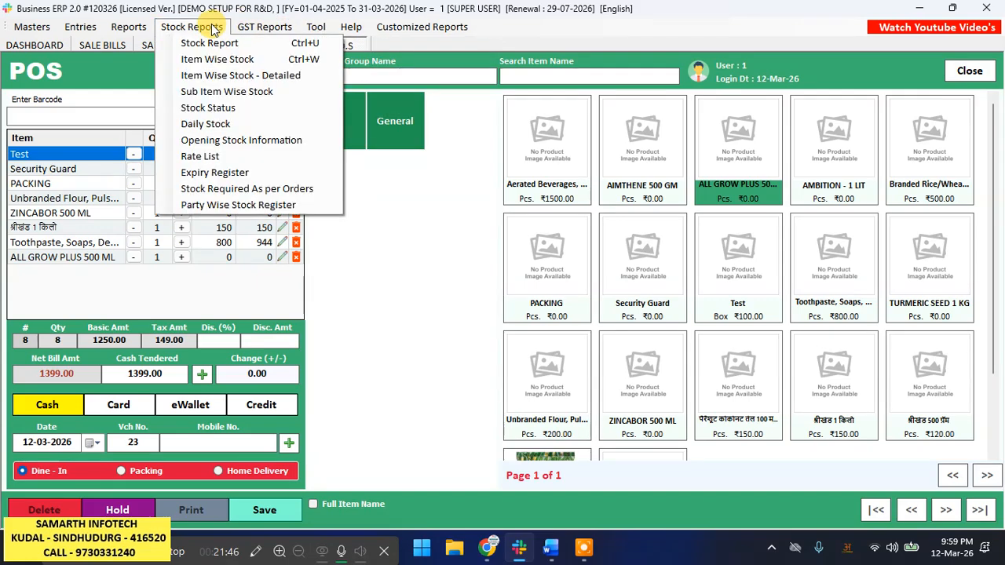
mouse_move(26, 35)
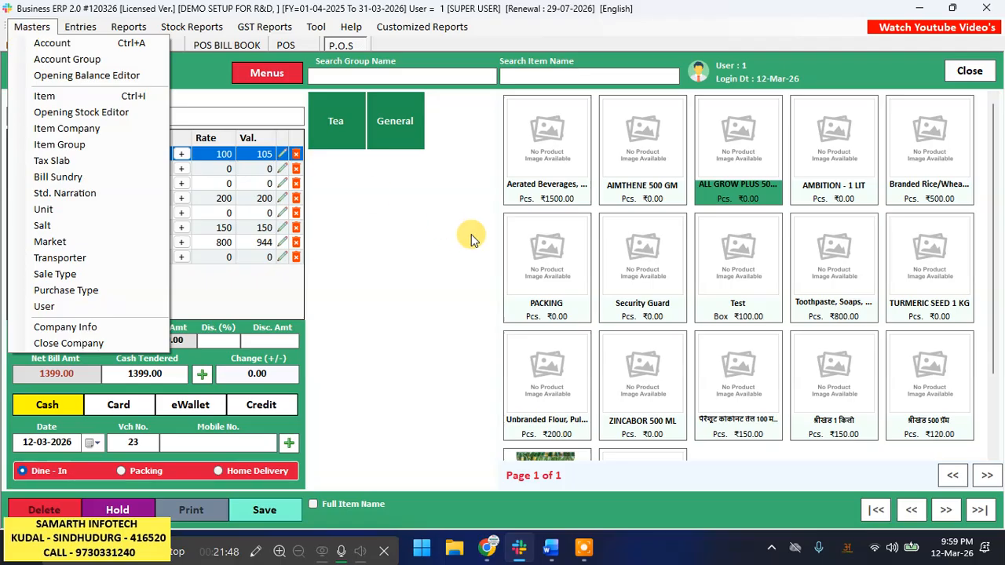
left_click(425, 251)
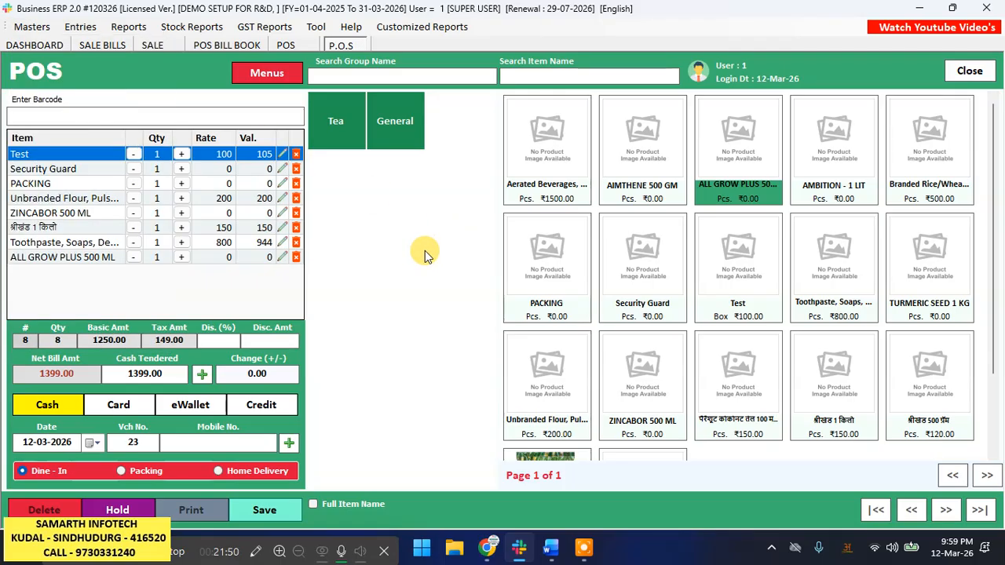